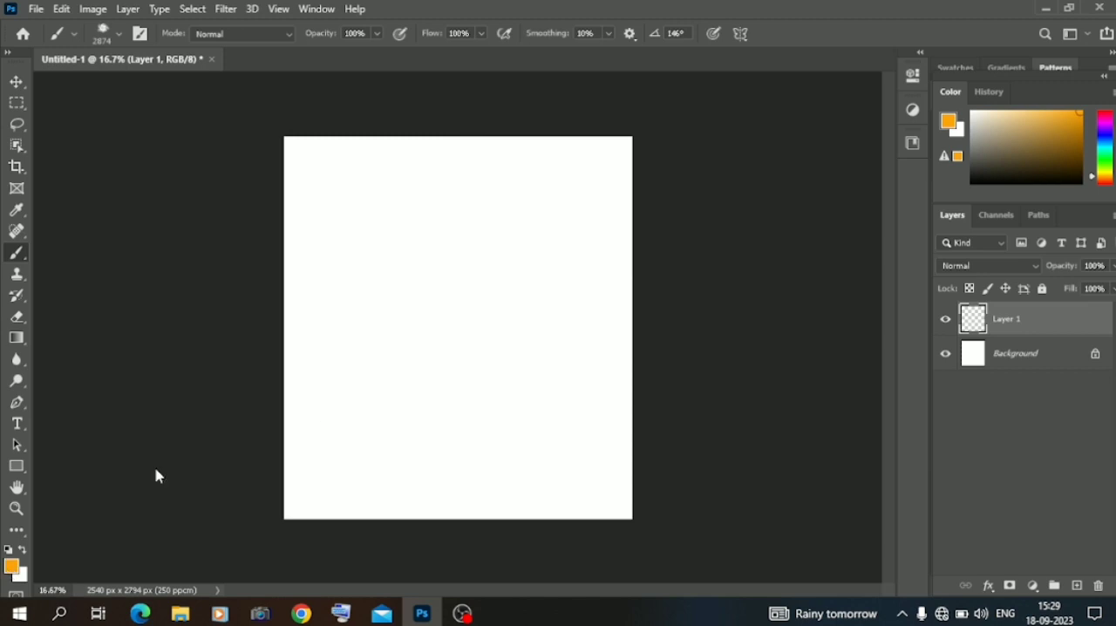
Set the foreground colour to bright purple and paint a cloud texture across the top of the canvas on Layer 1.
click(574, 154)
click(691, 109)
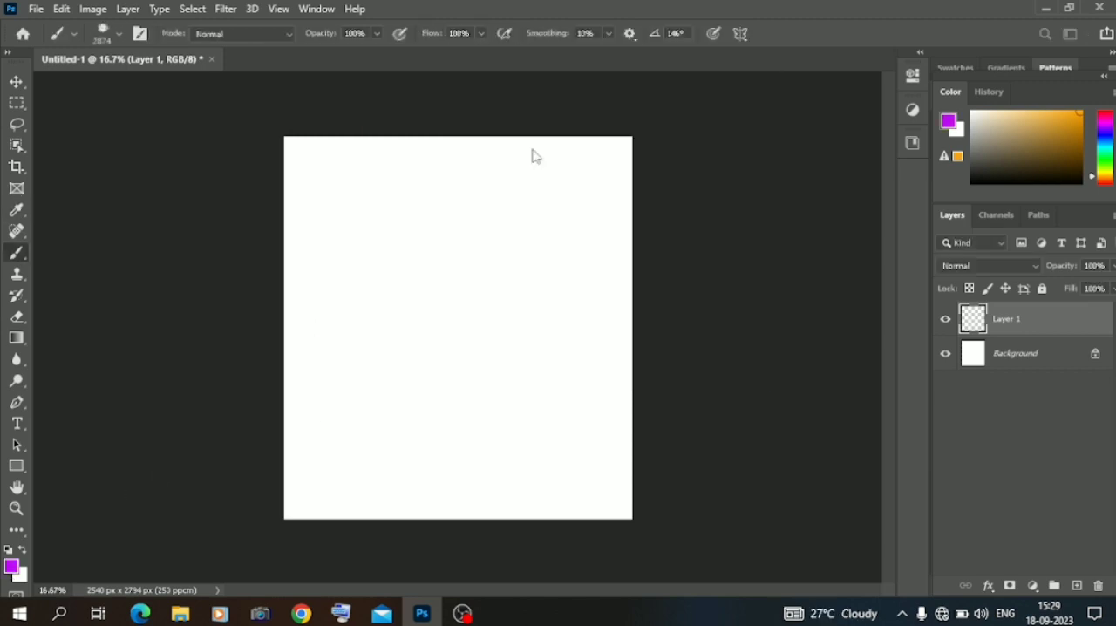
click(493, 207)
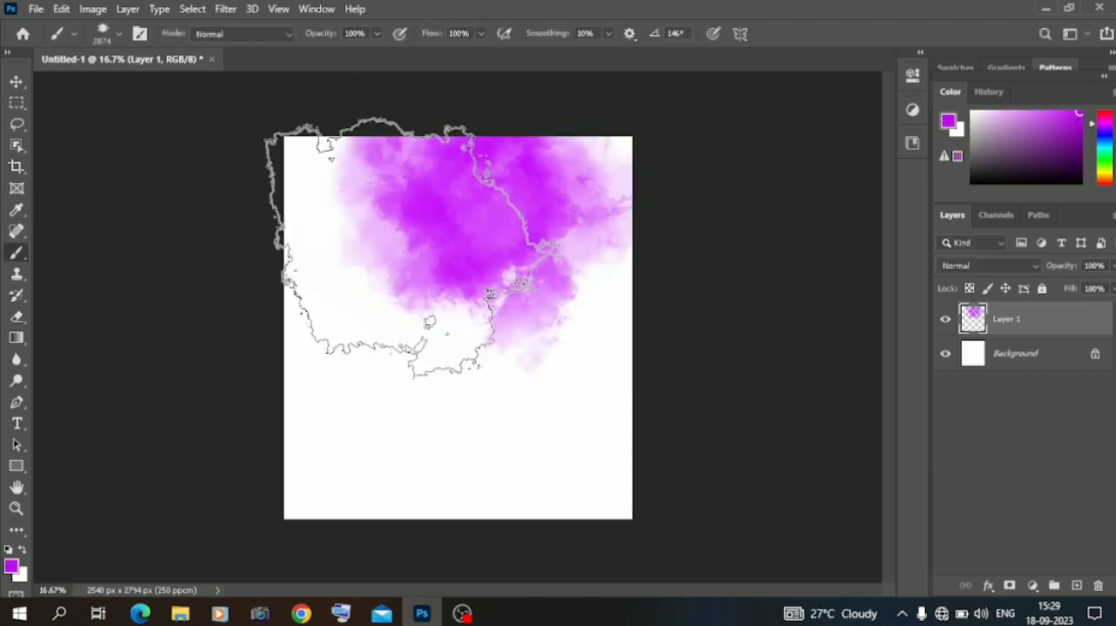
Change the foreground colour to cyan #06eefd and paint a second cloud overlapping the purple one toward the upper left.
click(11, 567)
click(573, 206)
click(573, 214)
click(716, 105)
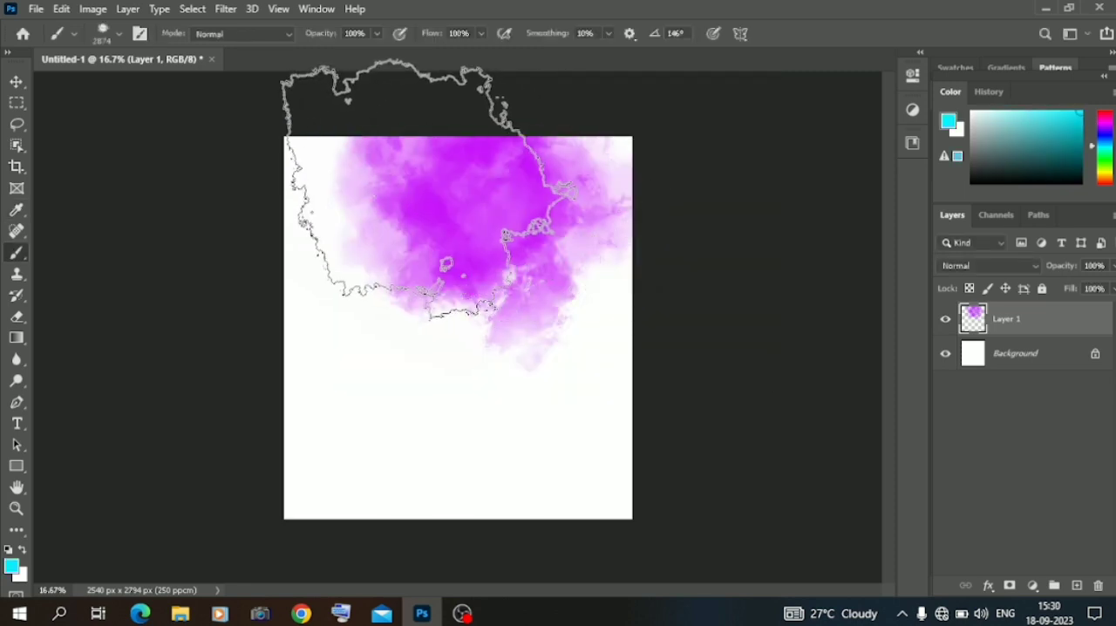
click(440, 231)
Change the foreground colour to hot pink and paint a third cloud along the canvas's left edge.
click(11, 566)
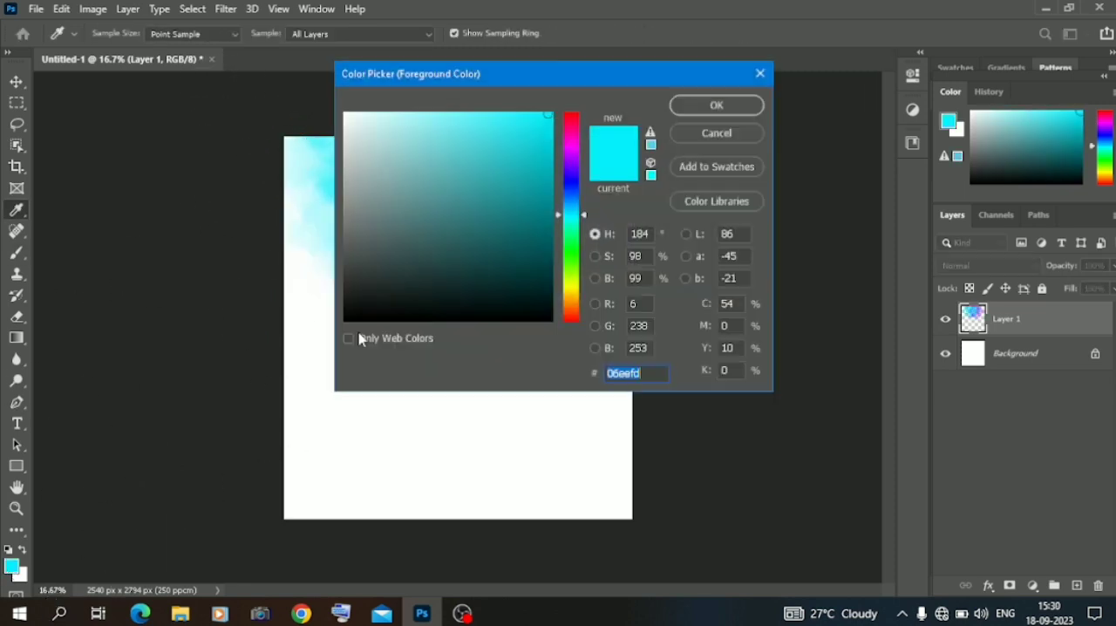
click(571, 139)
click(526, 118)
click(715, 105)
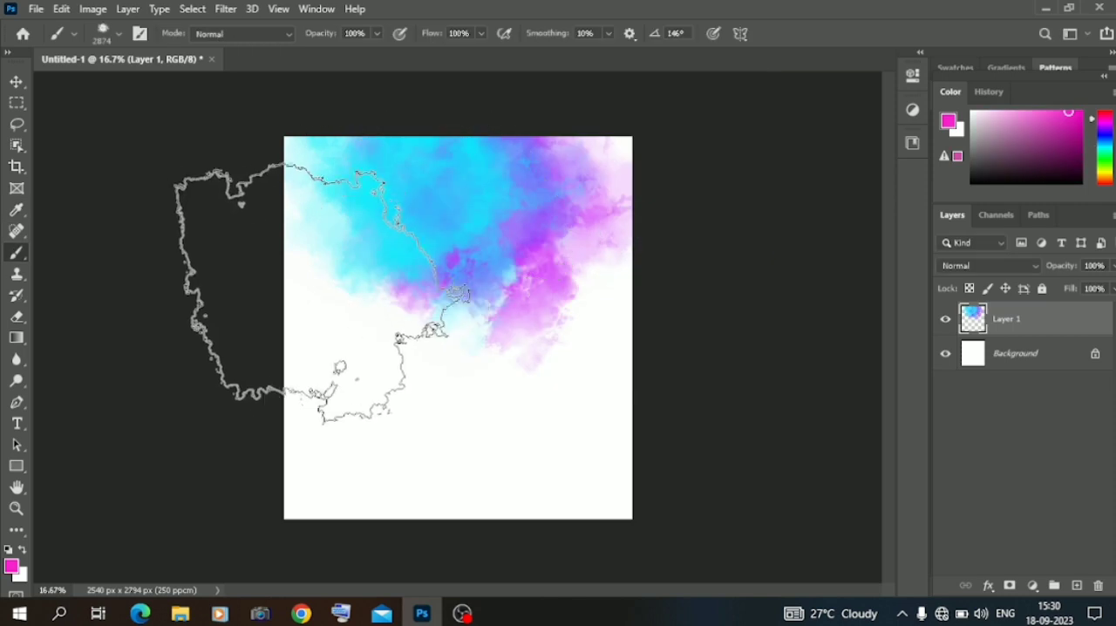
click(298, 277)
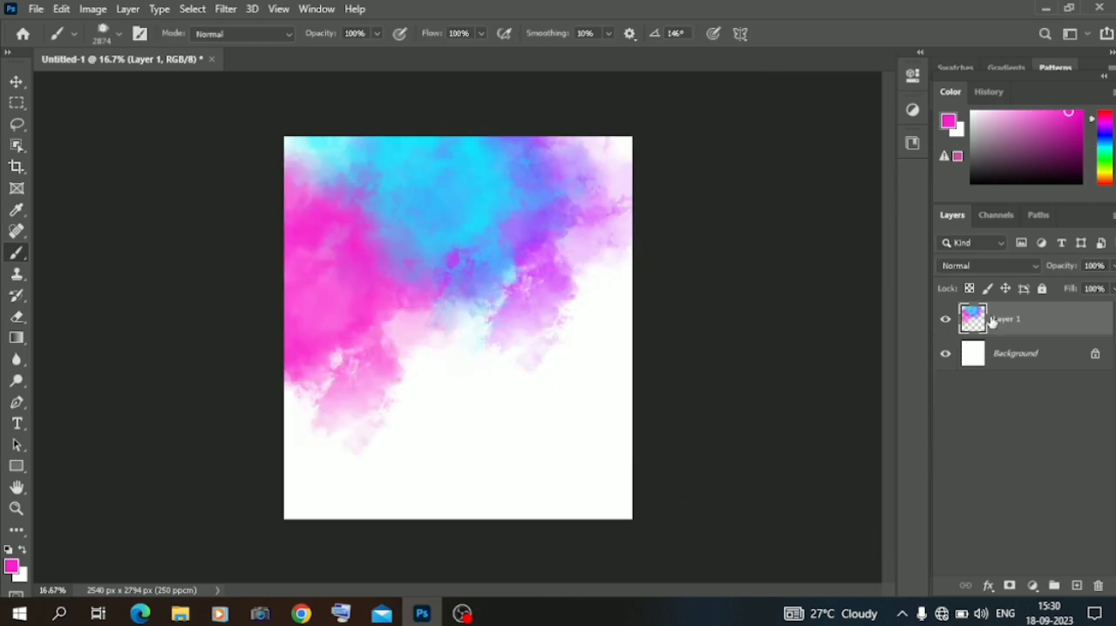
Apply a Gaussian Blur with an 18-pixel radius to the painted clouds on Layer 1 and lower the layer's opacity.
click(226, 8)
click(454, 261)
drag(487, 346, 503, 346)
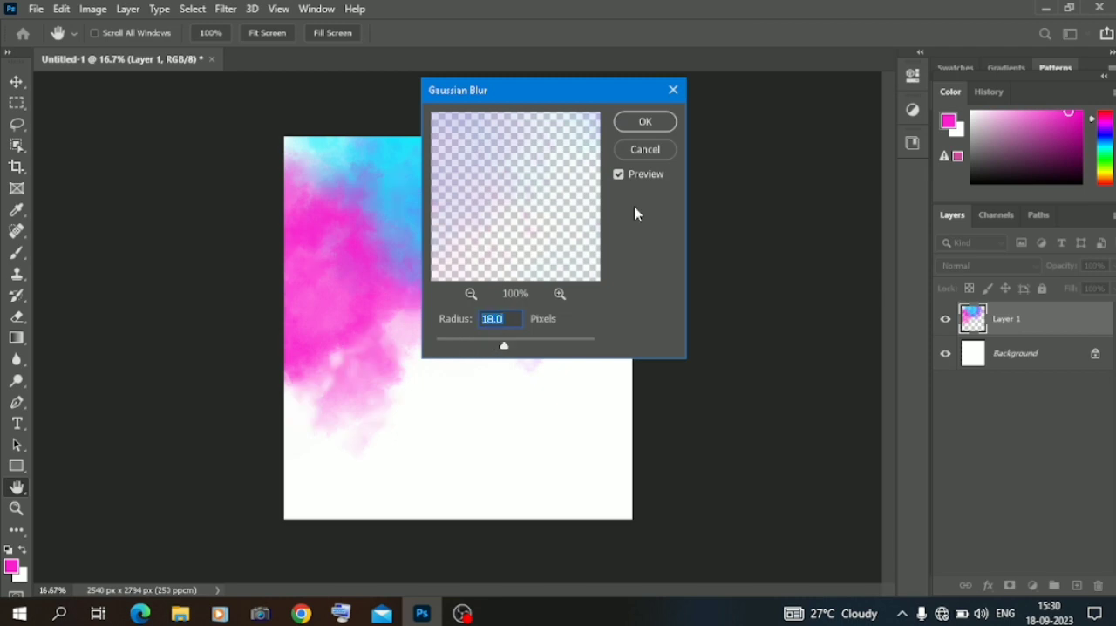
click(645, 123)
click(1112, 267)
click(1092, 288)
click(17, 82)
click(131, 214)
click(180, 614)
double_click(180, 162)
drag(367, 266, 490, 389)
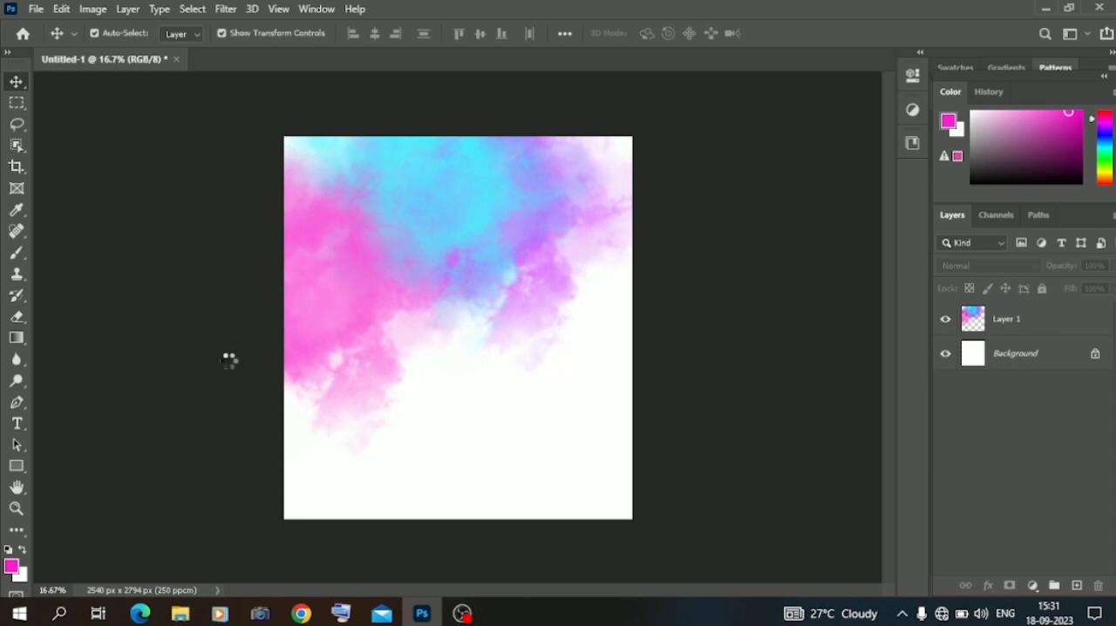
Select the man in the placed photo with a rectangular Object Selection around his figure.
click(17, 145)
drag(345, 224, 518, 451)
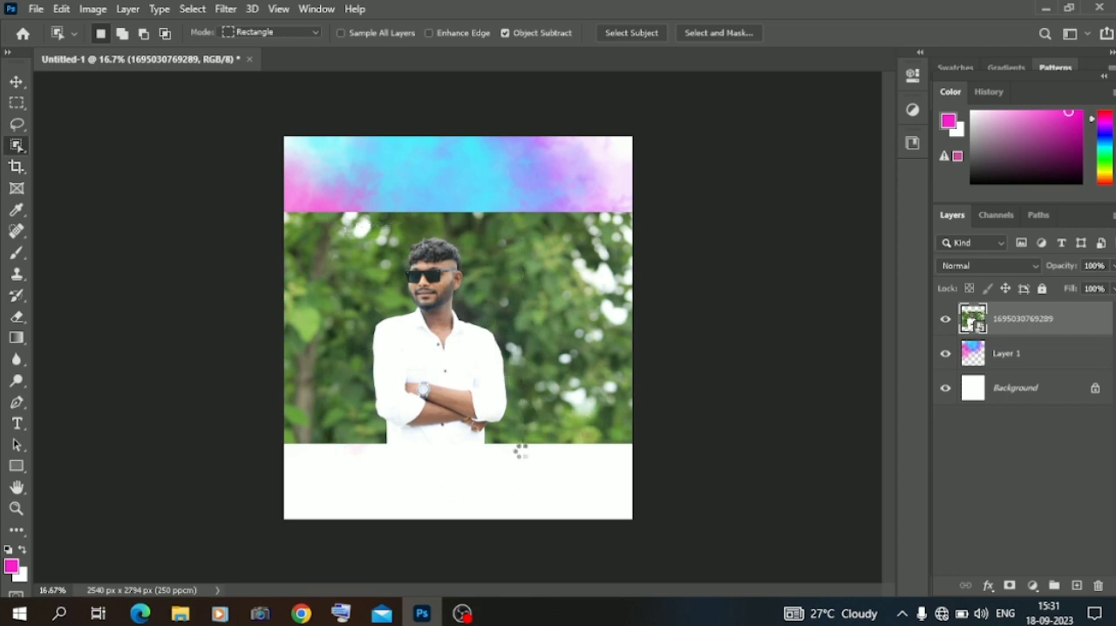
key(ctrl+plus)
key(ctrl+plus)
scroll(523, 455, up, 5)
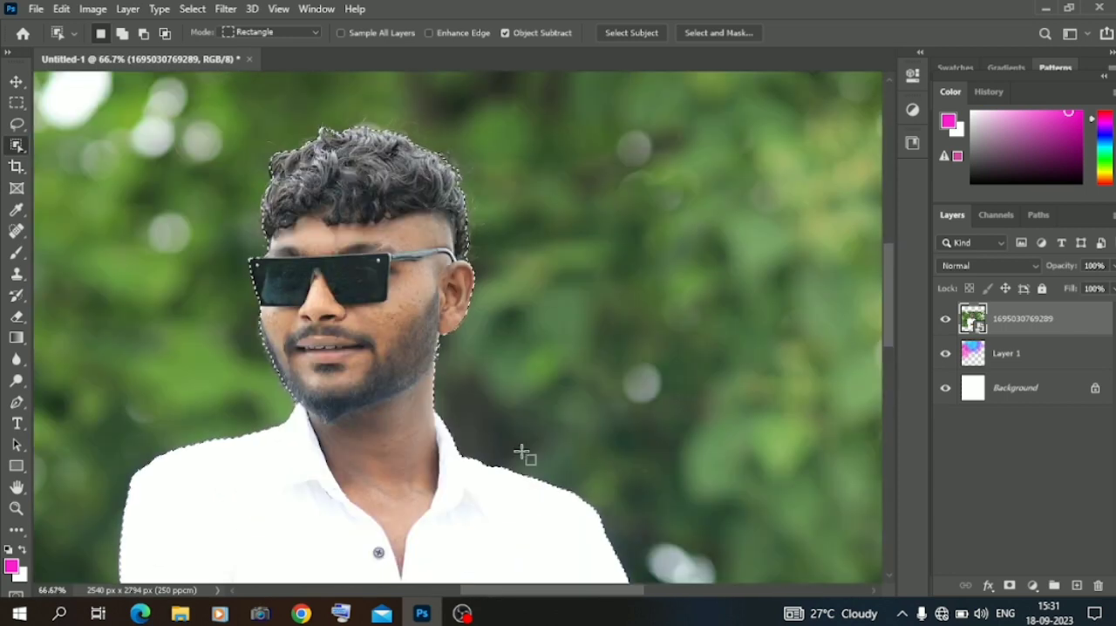
Try masking the photo to the man's selection and refining the mask edge in Select and Mask.
click(1009, 585)
right_click(1009, 318)
click(997, 434)
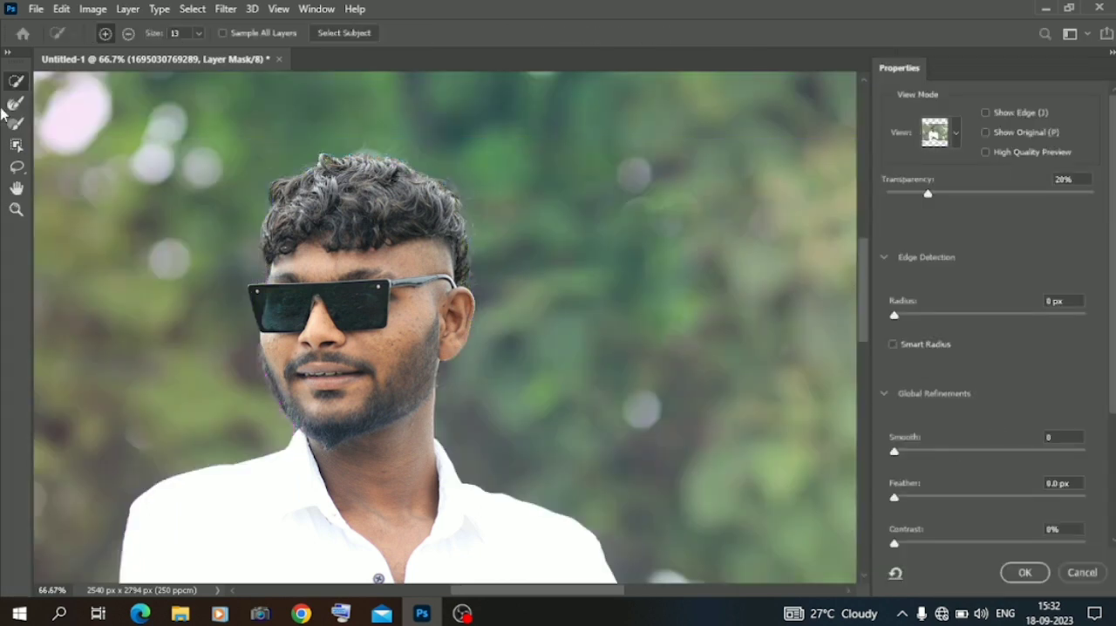
click(14, 103)
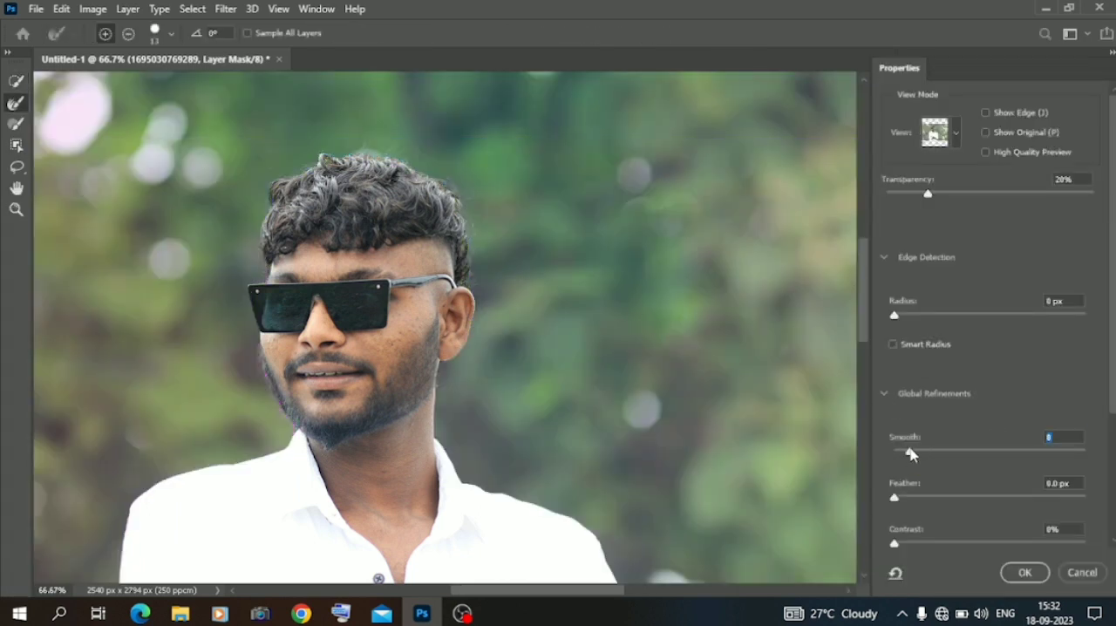
click(985, 132)
click(1024, 572)
Undo the layer mask and its refinement on the photo.
key(ctrl+minus)
key(ctrl+minus)
key(ctrl+minus)
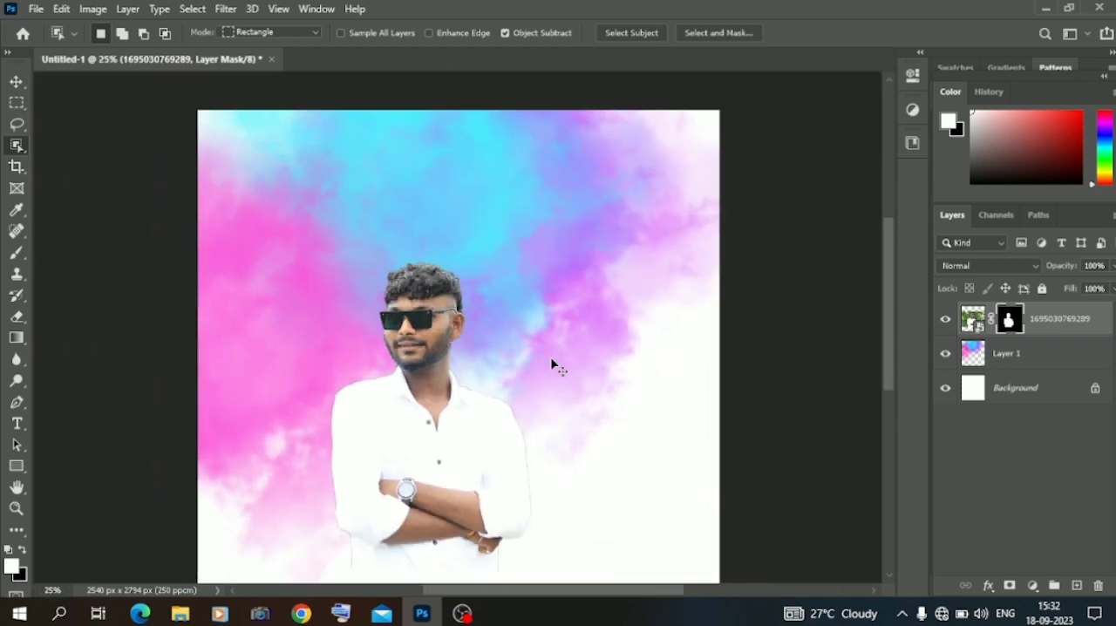
key(ctrl+plus)
key(ctrl+z)
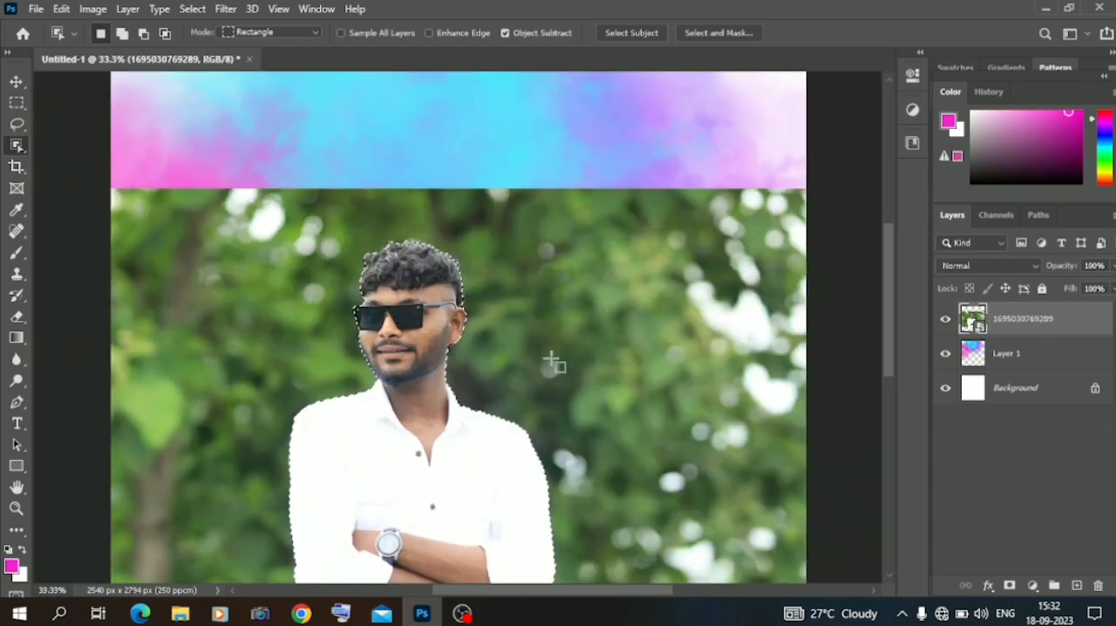
Mask the photo to the man's selection and open Select and Mask with the preview transparency set to 97%.
click(1011, 587)
right_click(1008, 322)
click(969, 439)
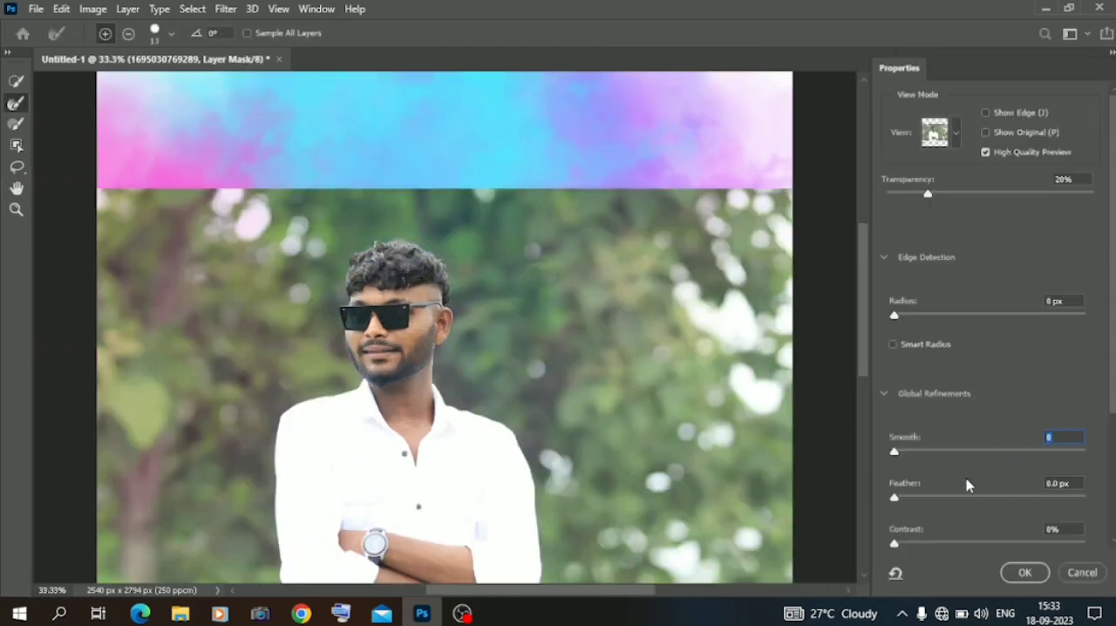
drag(948, 199, 971, 205)
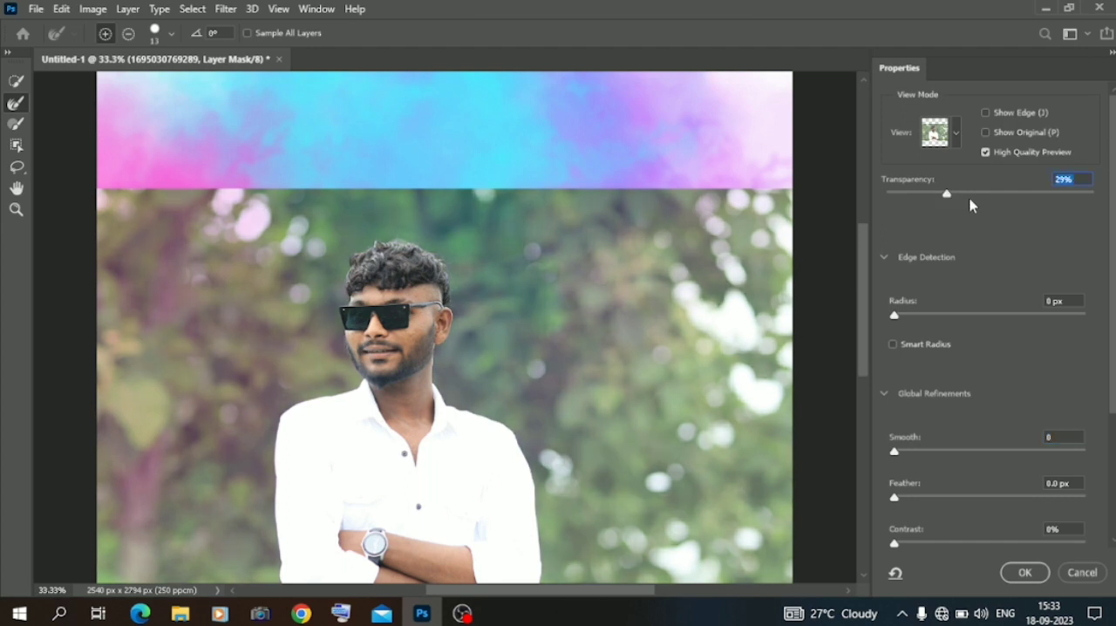
click(1088, 195)
Refine the mask edge with Smooth 30, Contrast 18% and Shift Edge -85%, then apply the refinement.
click(914, 316)
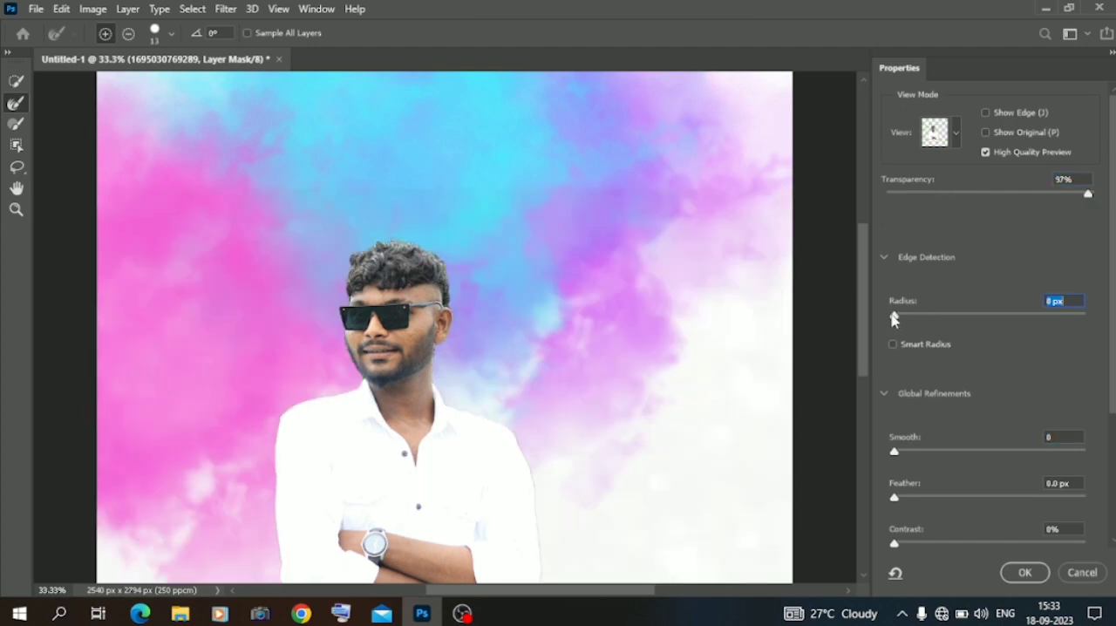
click(914, 498)
click(916, 542)
click(928, 543)
click(911, 451)
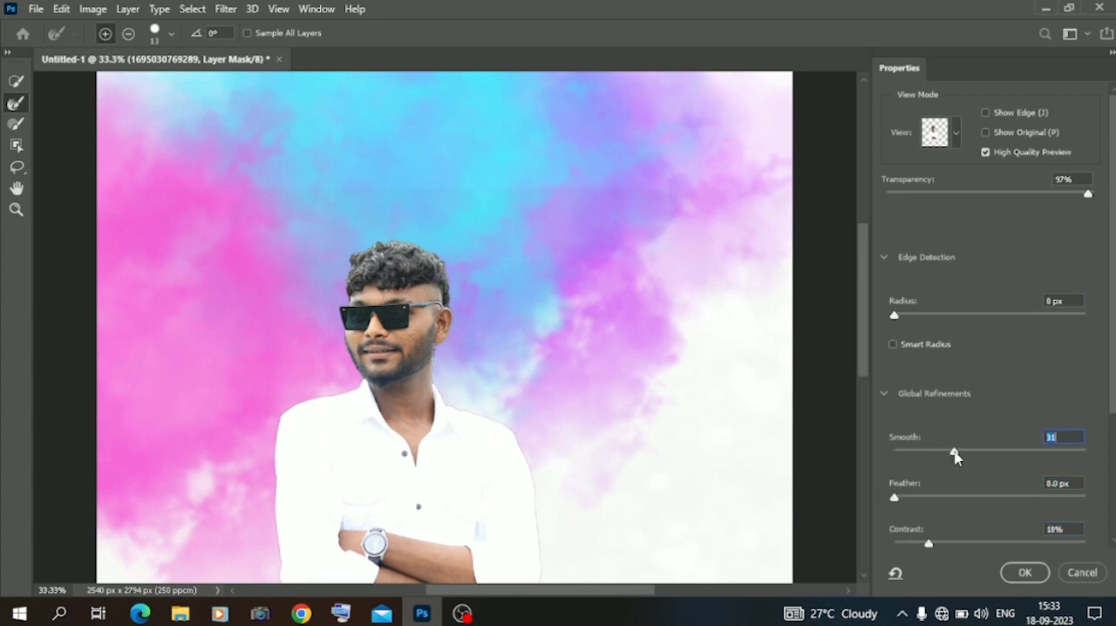
click(953, 453)
scroll(965, 498, down, 3)
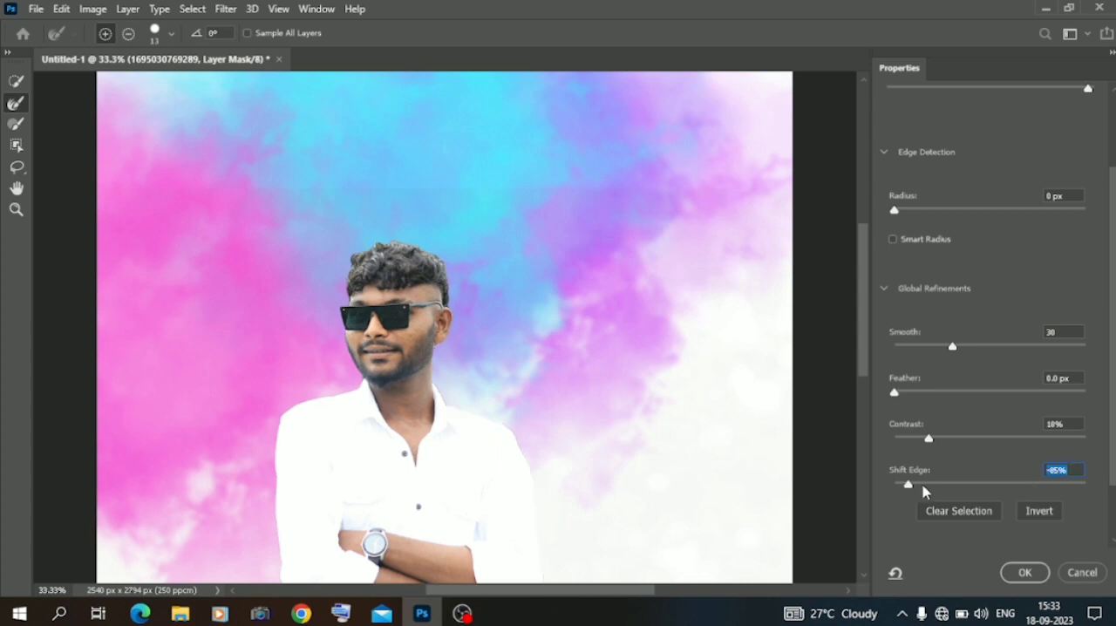
click(1013, 571)
key(ctrl+minus)
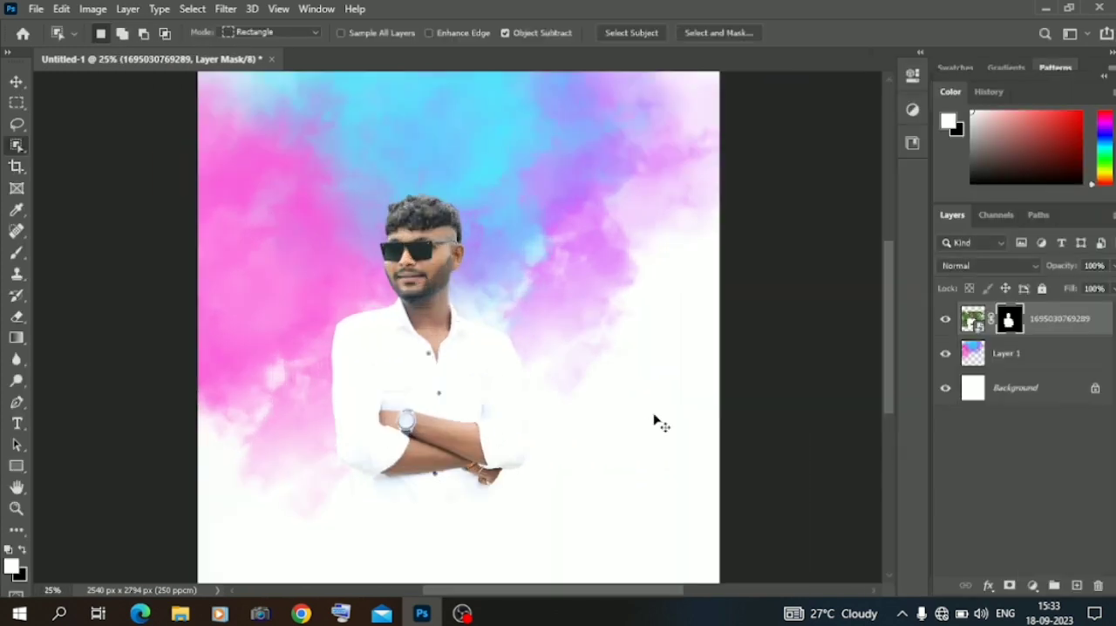
Enlarge the cut-out man and move him to the right side so his crossed arms reach the lower canvas.
click(21, 83)
drag(459, 154, 489, 4)
drag(421, 321, 553, 406)
click(23, 84)
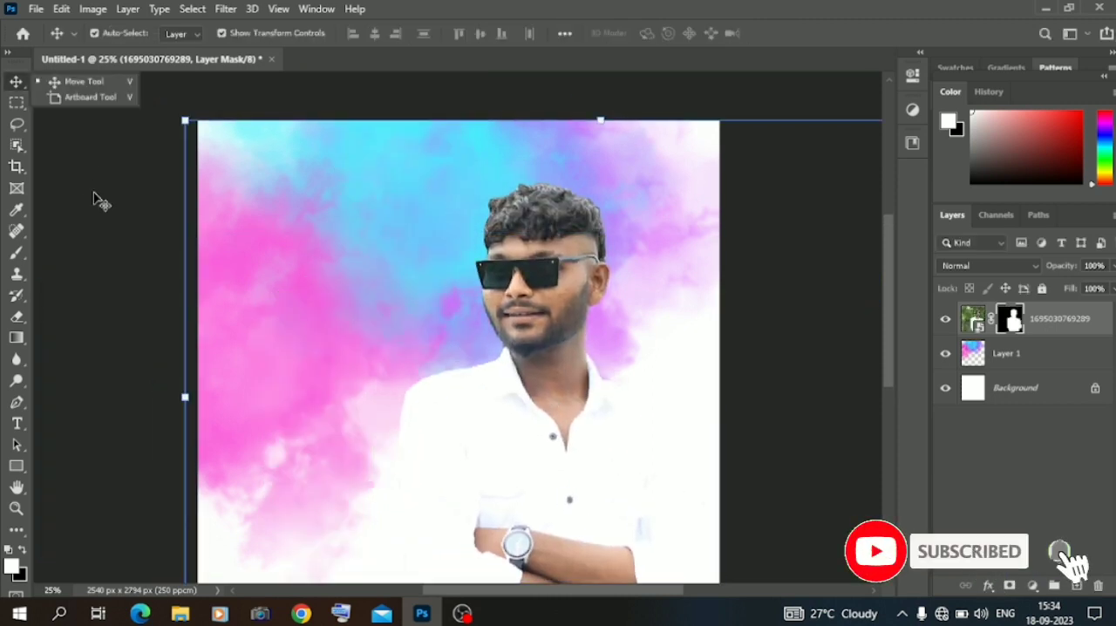
key(ctrl+minus)
drag(471, 399, 472, 404)
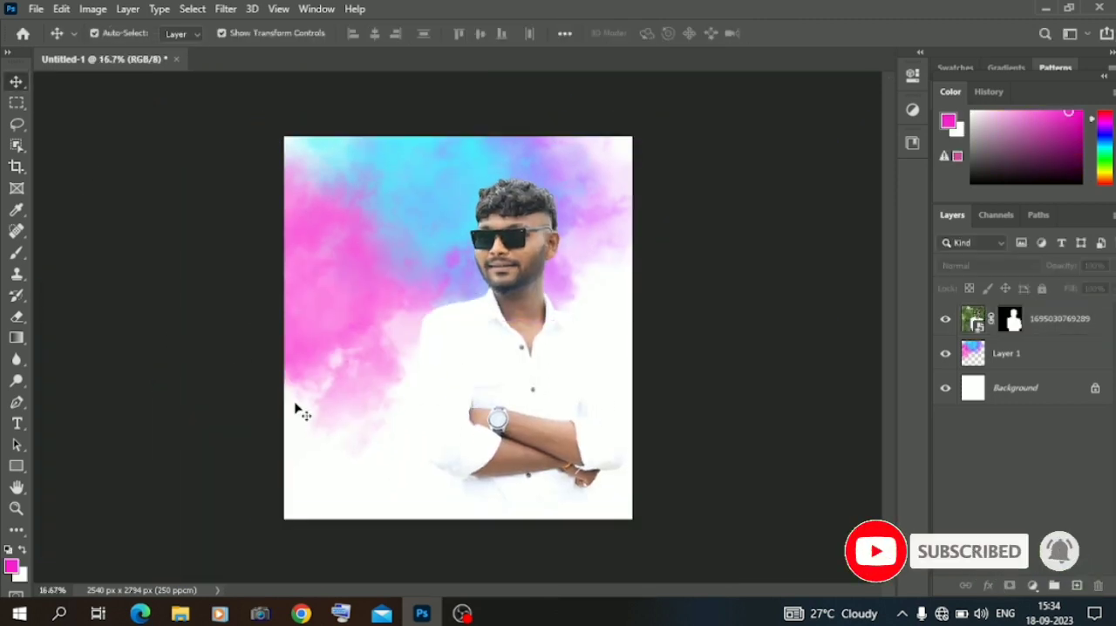
key(ctrl+plus)
key(ctrl+minus)
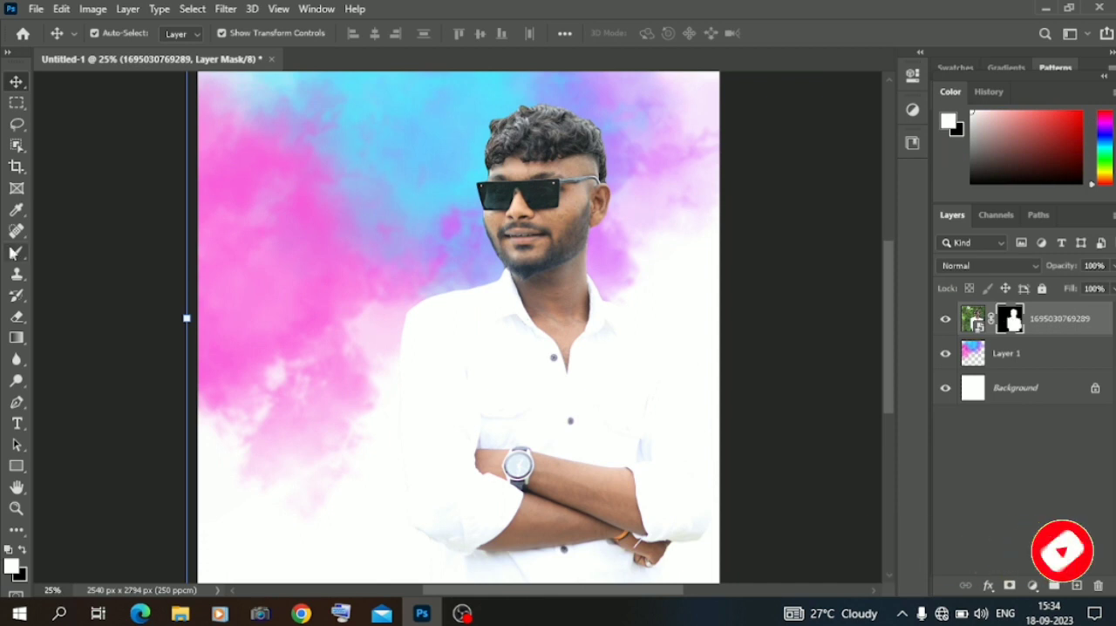
Choose the Mixer Brush and turn off loading the brush after each stroke.
click(17, 252)
click(96, 293)
click(207, 37)
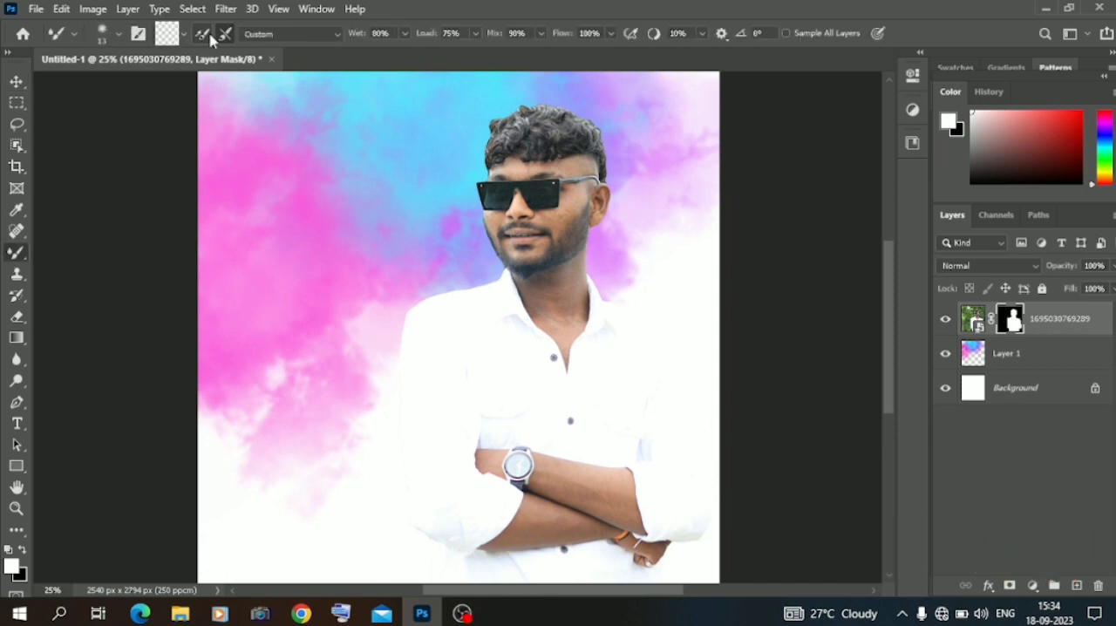
key(ctrl+plus)
key(ctrl+plus)
key(ctrl+plus)
scroll(510, 206, up, 3)
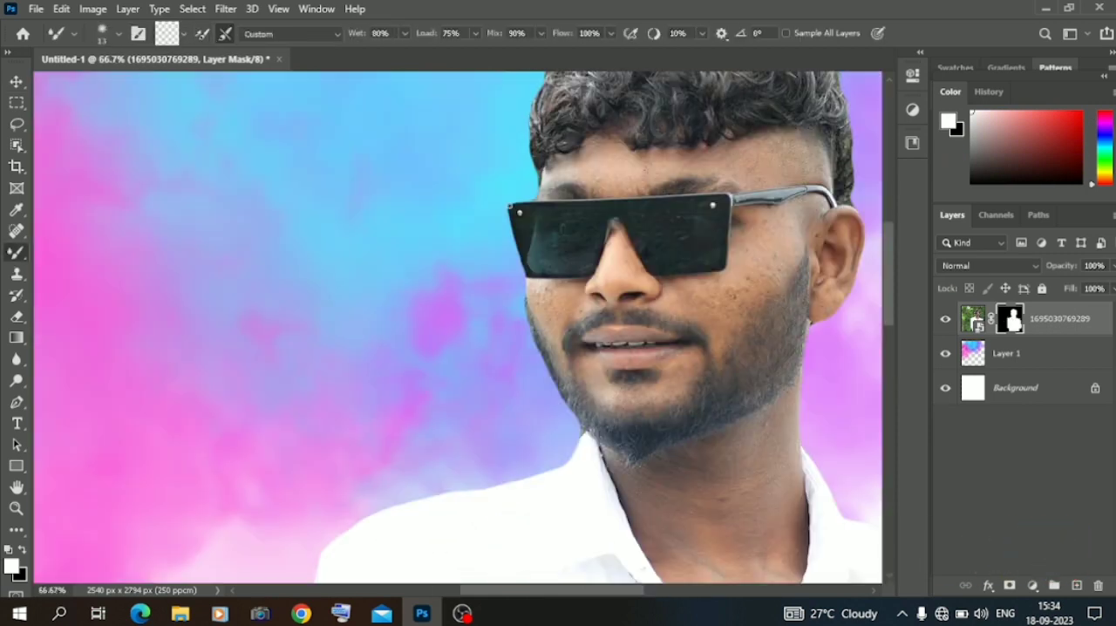
Rasterize the photo layer and remove the spots on the man's face with the Content-Aware Spot Healing Brush.
click(15, 231)
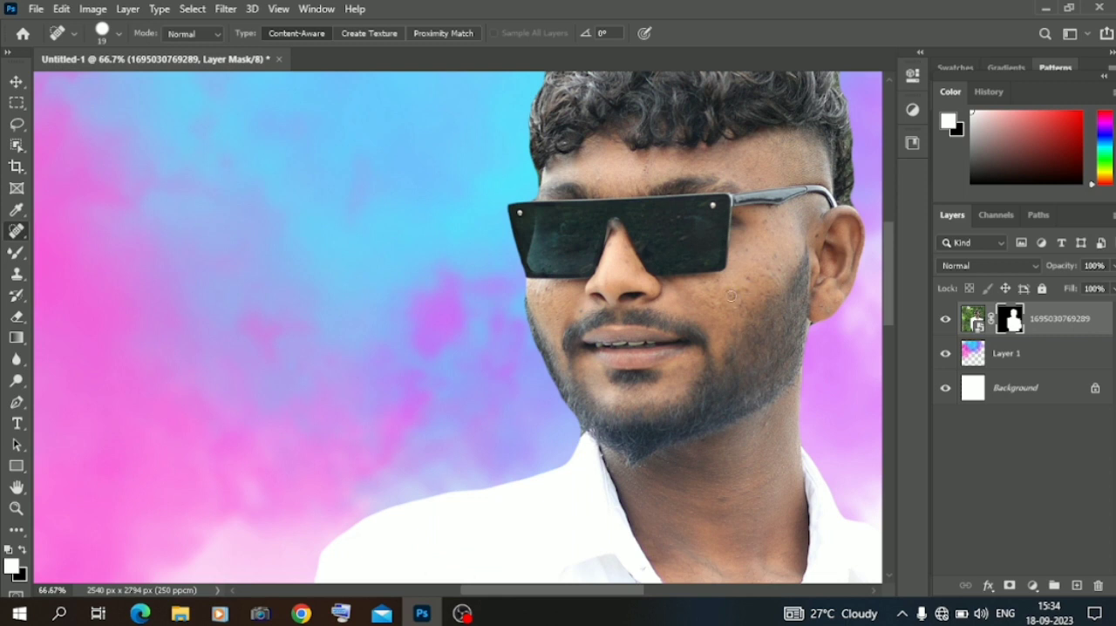
click(218, 35)
click(196, 56)
click(194, 33)
click(179, 44)
click(972, 319)
click(735, 293)
click(535, 249)
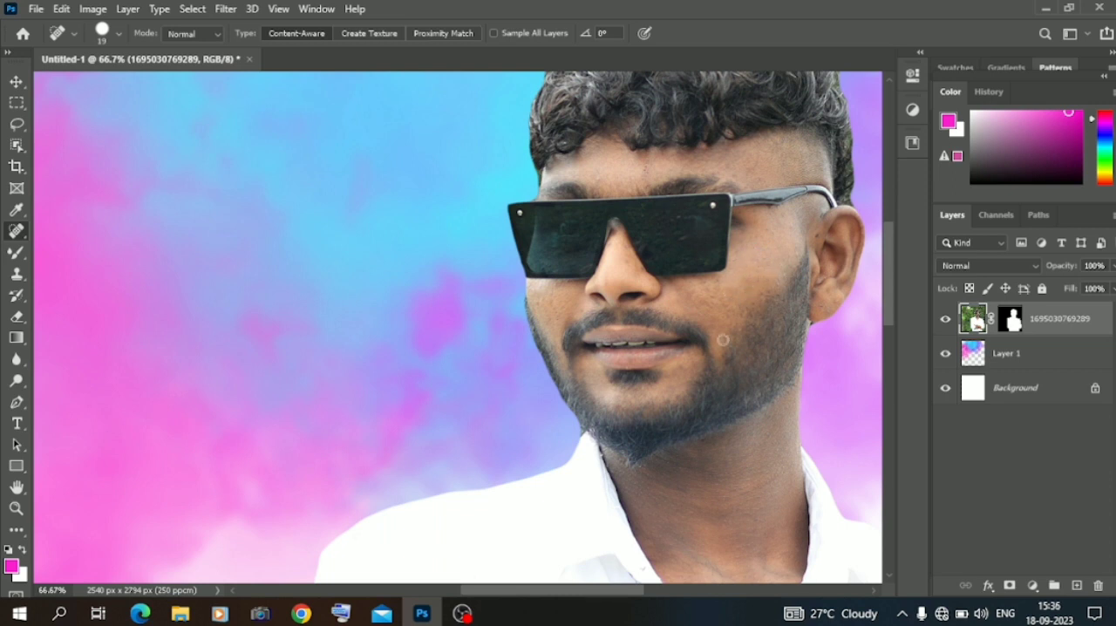
Set the Mixer Brush size to 47 and blend the skin on the man's cheek.
click(16, 252)
right_click(682, 279)
drag(770, 322, 777, 321)
click(757, 261)
drag(754, 267, 730, 295)
Set the Mixer Brush to Wet 46% and Load 41%, testing it on the cheek.
click(404, 33)
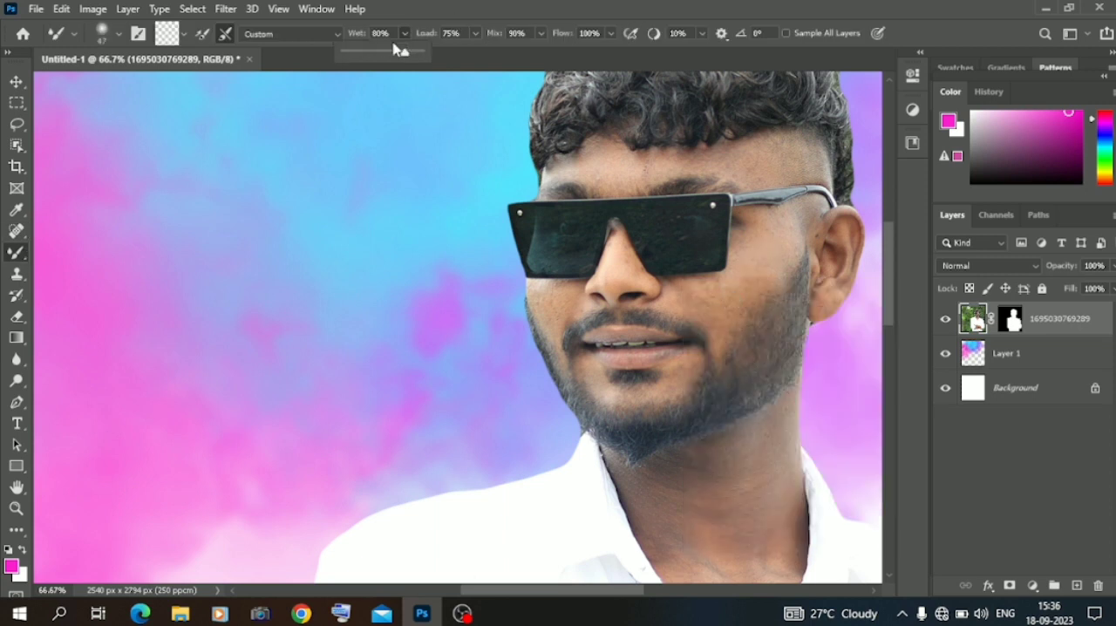
click(720, 298)
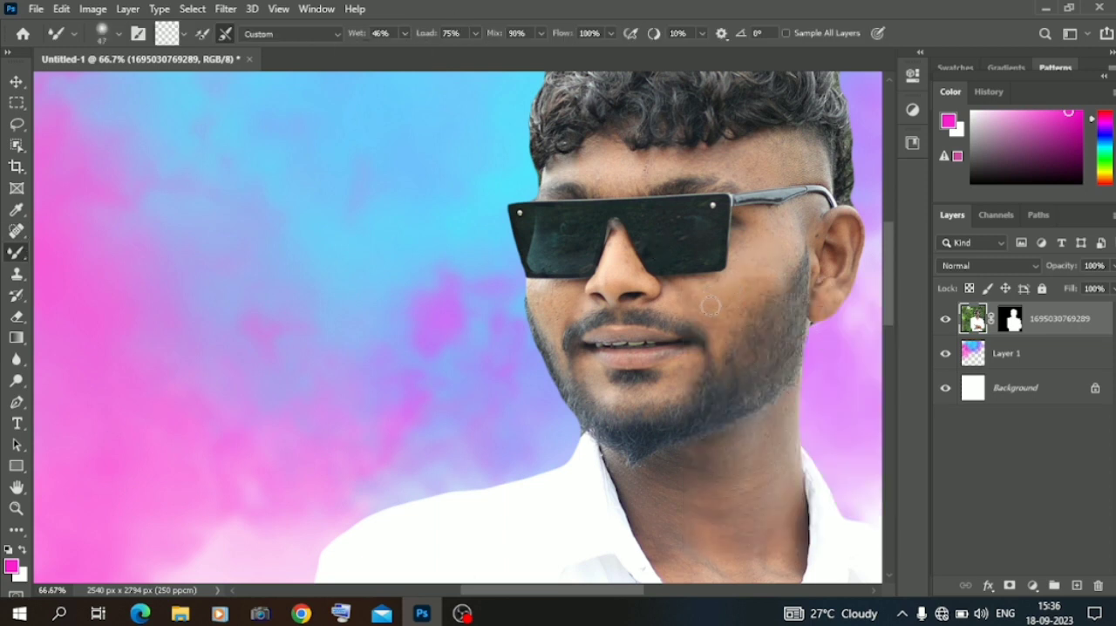
right_click(765, 254)
click(475, 33)
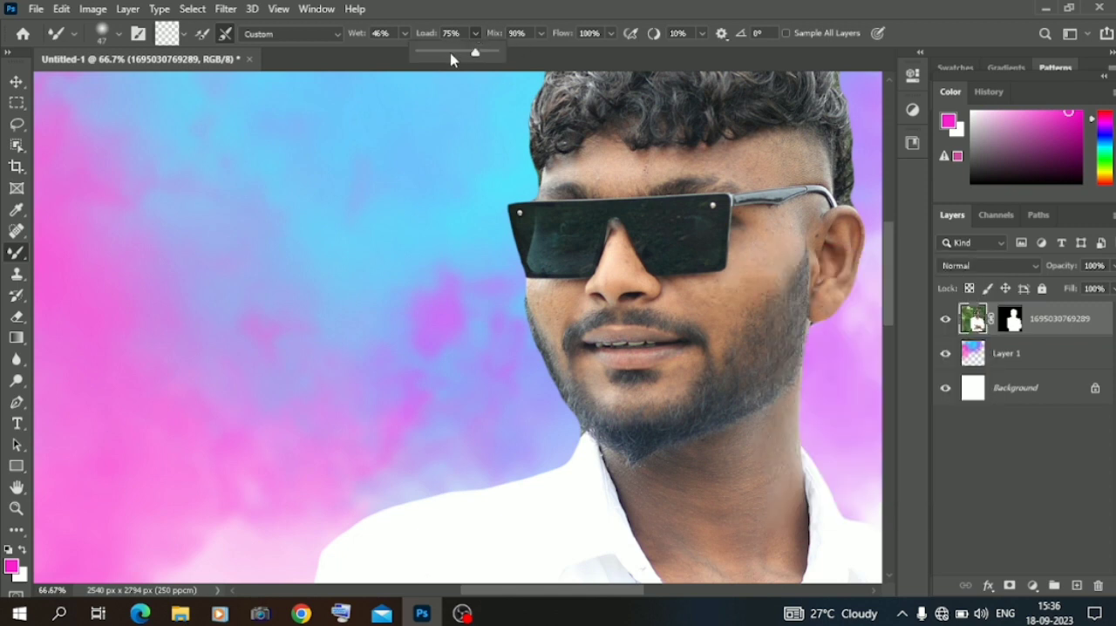
Enlarge the Mixer Brush to size 67 and smooth the skin on the cheek and forehead.
right_click(740, 277)
drag(851, 321, 860, 321)
mouse_move(739, 286)
mouse_down()
mouse_move(720, 296)
mouse_move(772, 259)
mouse_up()
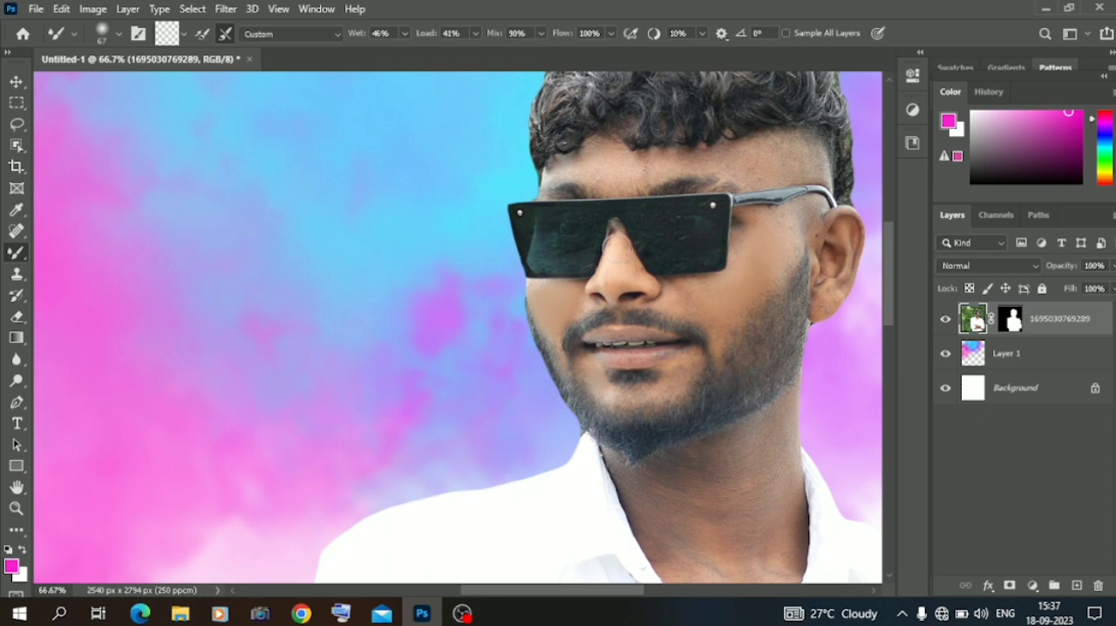
drag(615, 166, 740, 155)
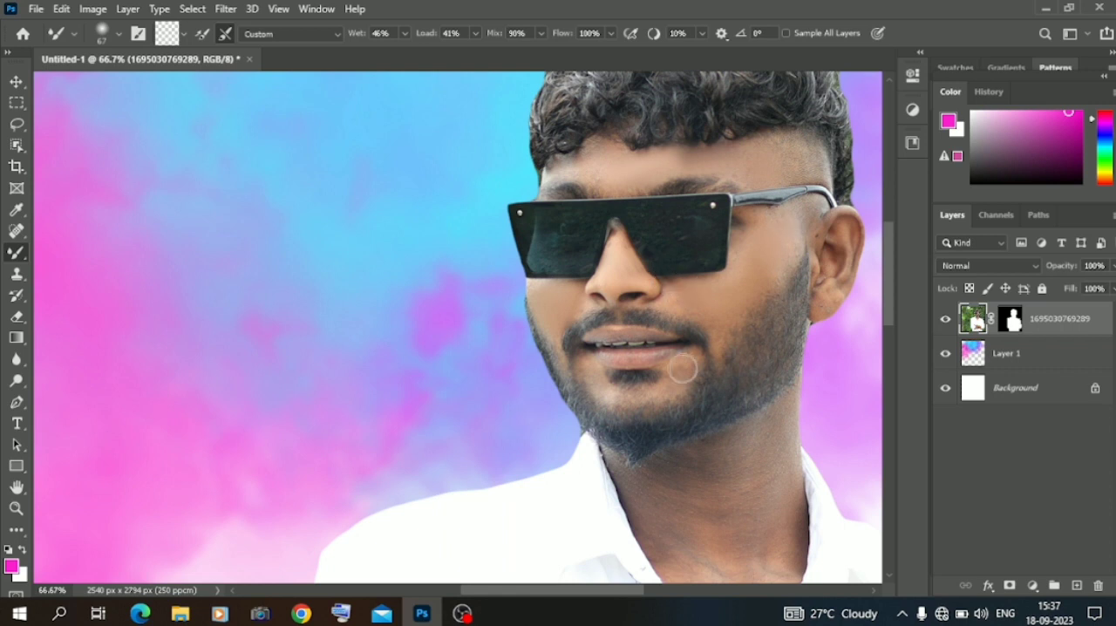
Enlarge the Mixer Brush to size 105 and smooth the skin on the man's neck.
scroll(738, 508, down, 3)
right_click(723, 324)
click(865, 366)
mouse_move(730, 298)
mouse_down()
mouse_move(764, 277)
mouse_move(648, 338)
mouse_move(676, 312)
mouse_move(716, 374)
mouse_up()
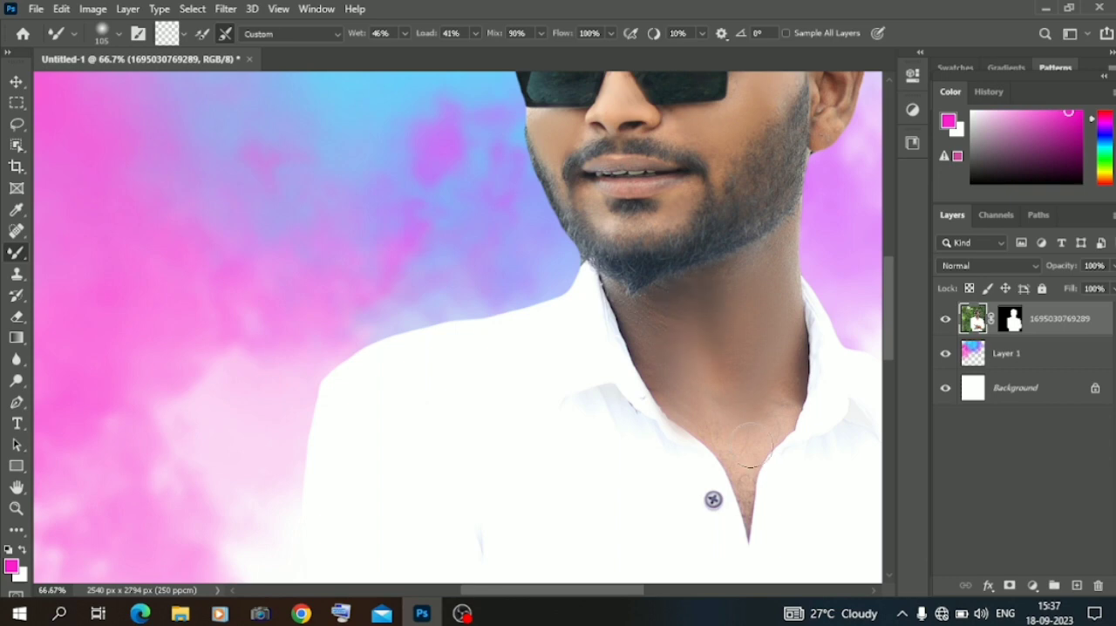
Reduce the Mixer Brush size to 62 px for retouching the man's face.
scroll(738, 388, down, 4)
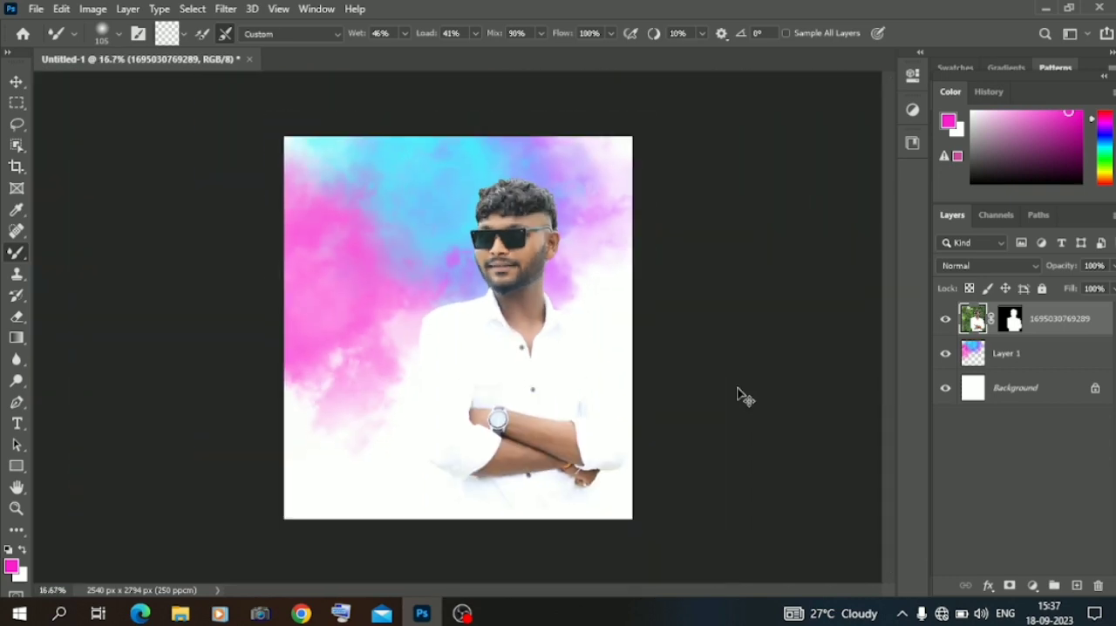
scroll(737, 387, up, 3)
scroll(737, 388, up, 3)
scroll(736, 392, down, 6)
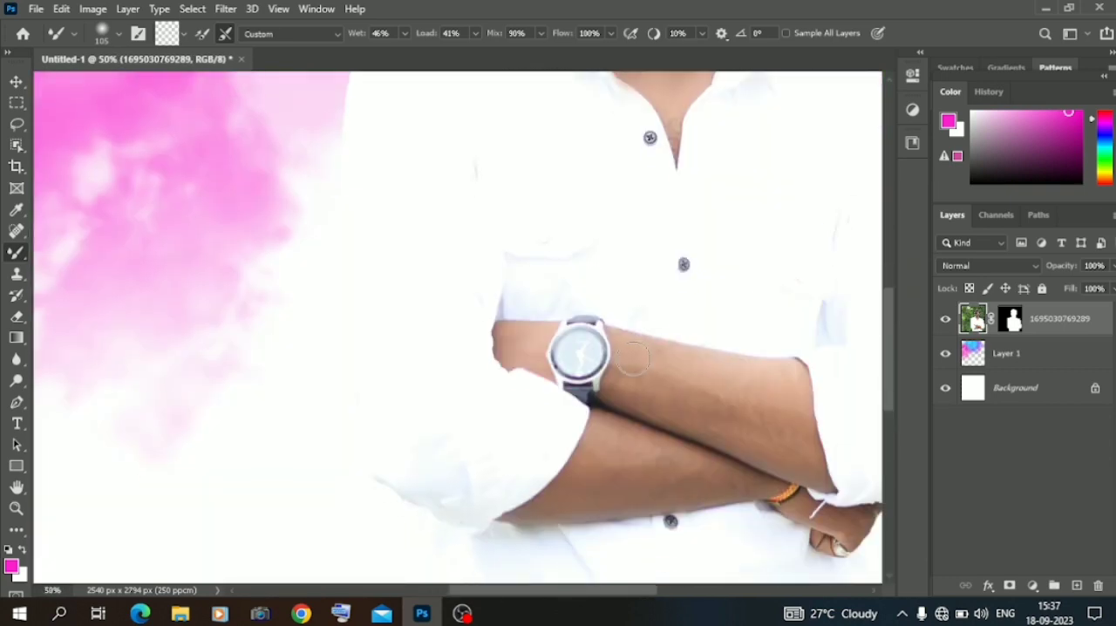
scroll(633, 370, up, 8)
key(ctrl+plus)
key(ctrl+plus)
key(ctrl+plus)
right_click(741, 398)
drag(879, 373, 862, 372)
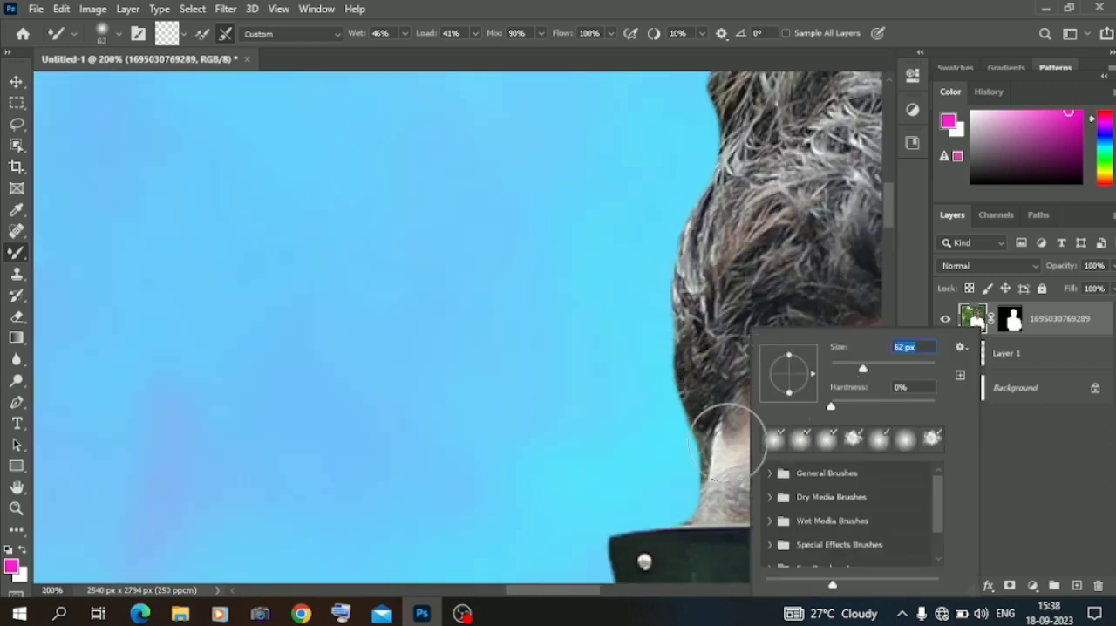
key(ctrl+minus)
scroll(668, 427, down, 3)
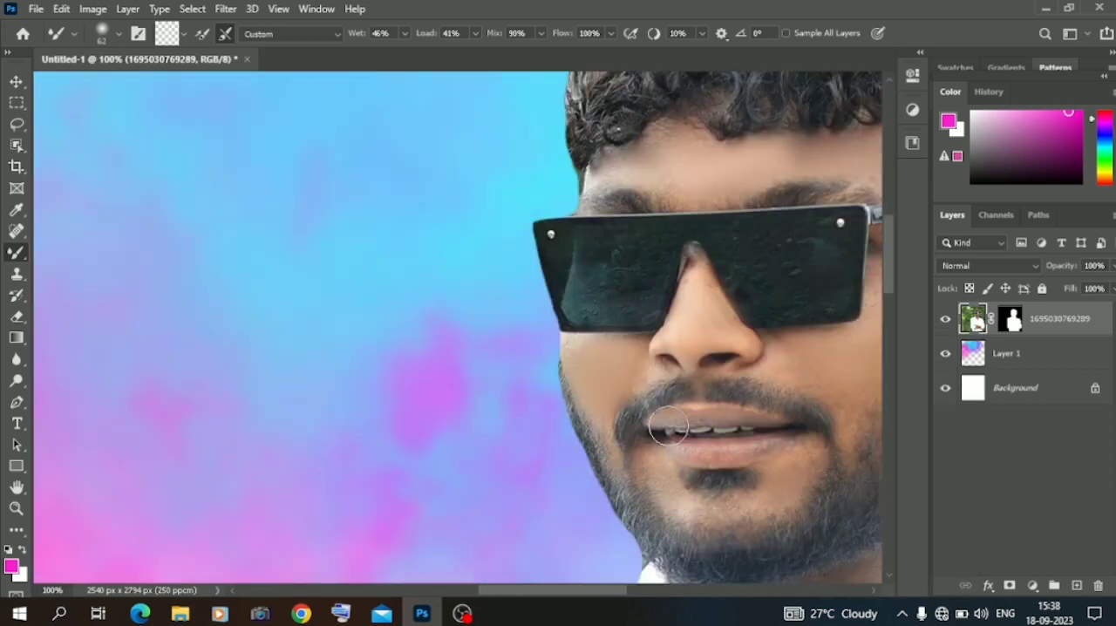
Reduce the Mixer Brush to size 42 and smooth the skin on the man's nose.
right_click(697, 285)
drag(816, 326, 805, 326)
click(695, 266)
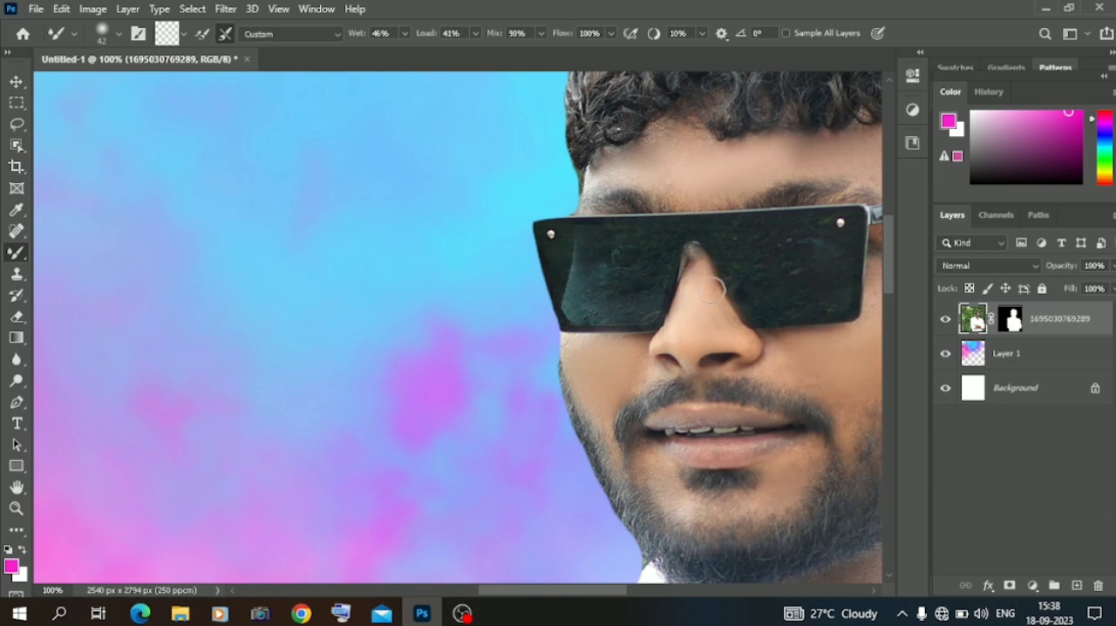
scroll(684, 294, down, 3)
scroll(697, 299, down, 1)
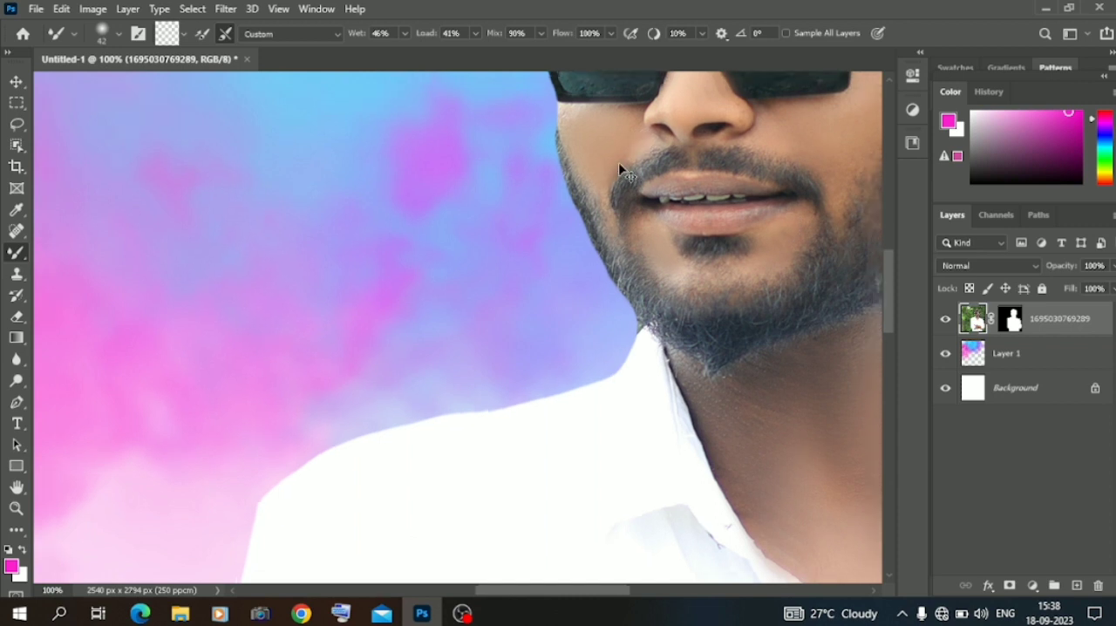
key(ctrl+0)
click(16, 82)
click(180, 612)
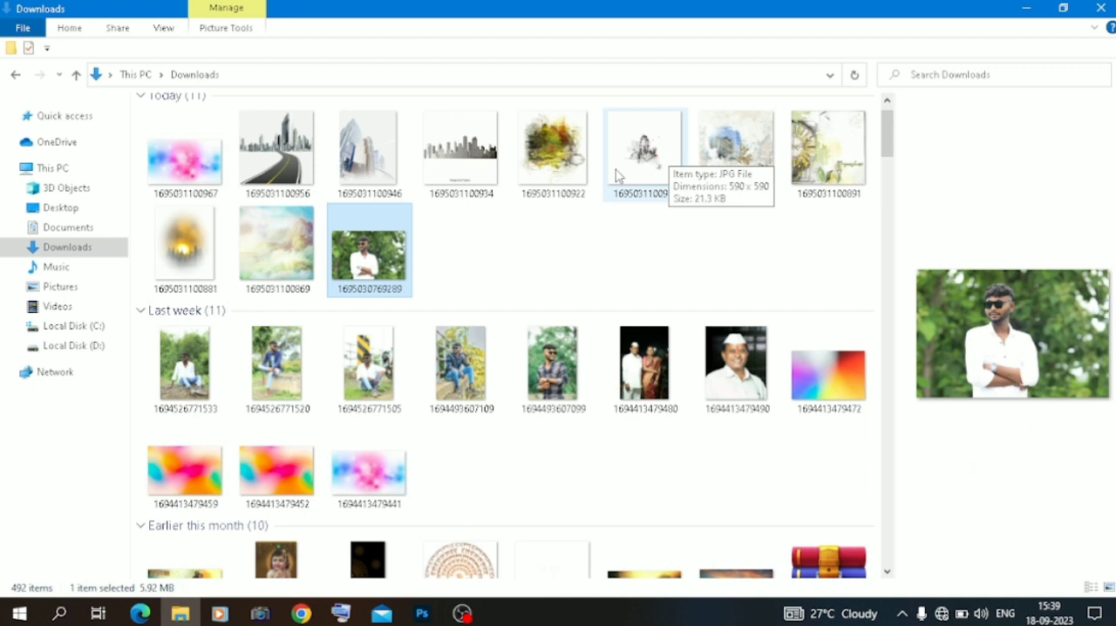
drag(735, 147, 439, 173)
drag(1002, 320, 1000, 364)
Try different blend modes on the cloud layer and on the building image, including Hard Light for the image.
click(1004, 387)
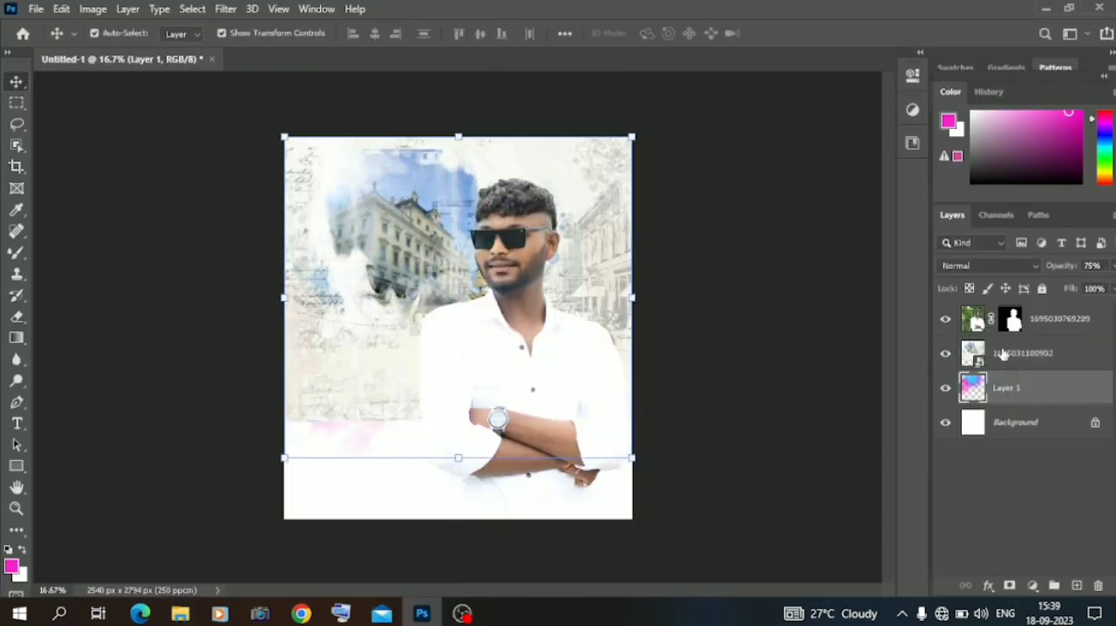
click(983, 265)
click(973, 241)
click(148, 189)
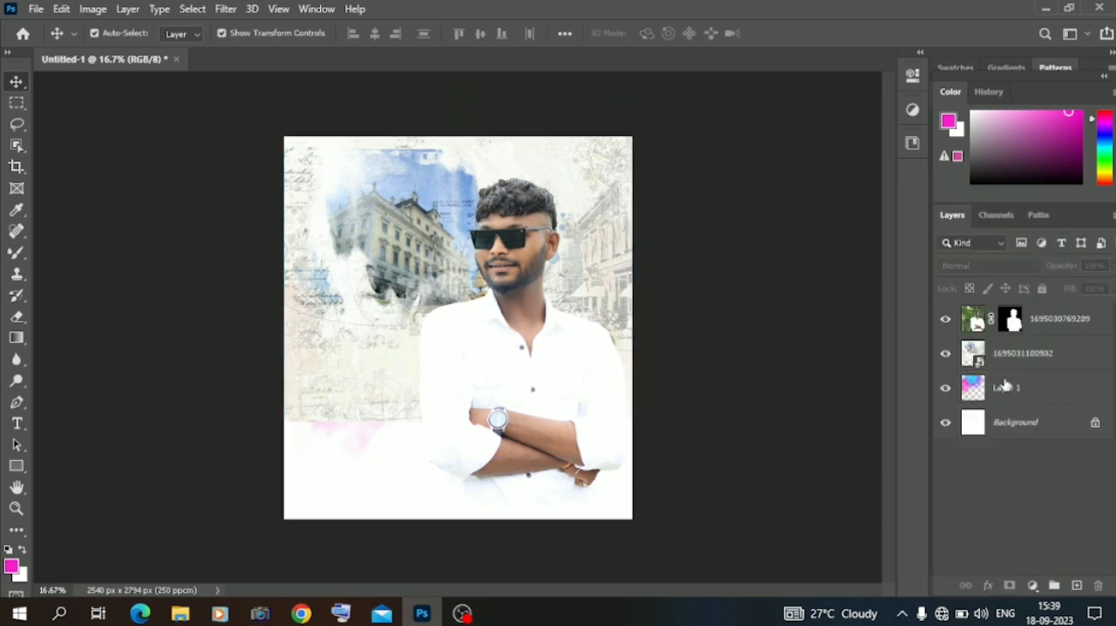
click(1004, 357)
click(974, 264)
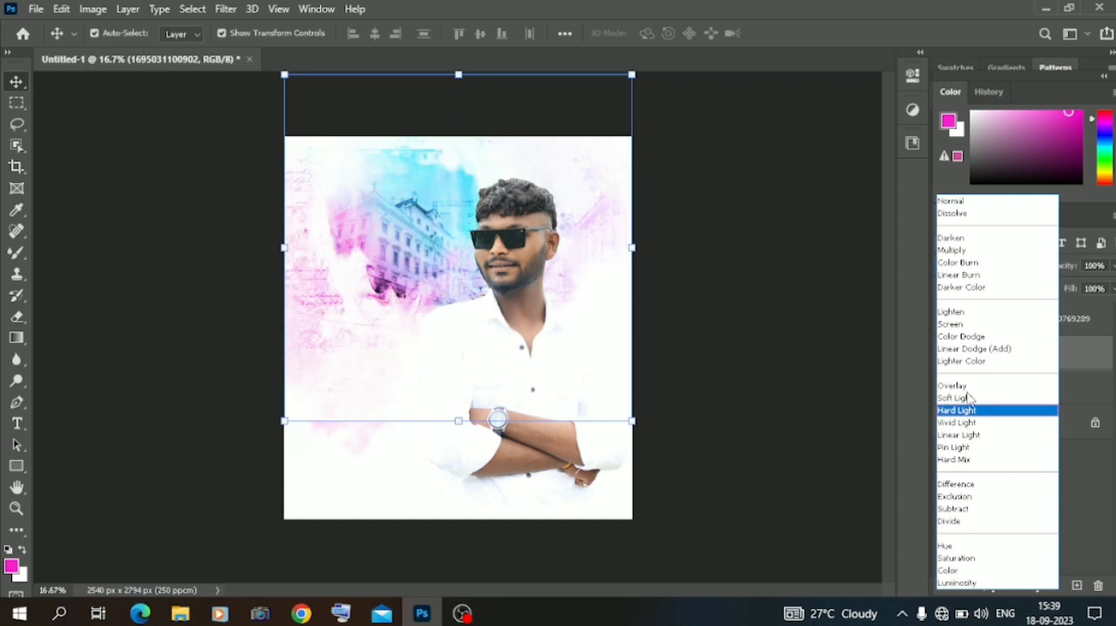
click(967, 252)
Move the building image beneath Layer 1 and set Layer 1's blend mode to Hard Light.
drag(988, 359, 990, 396)
click(990, 364)
click(972, 266)
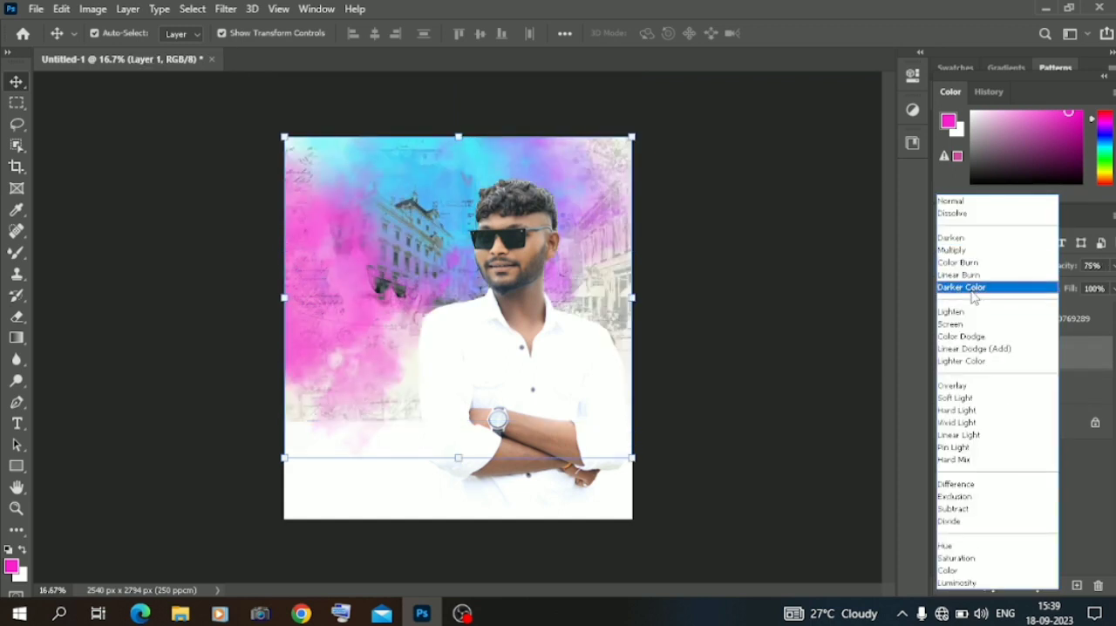
click(971, 410)
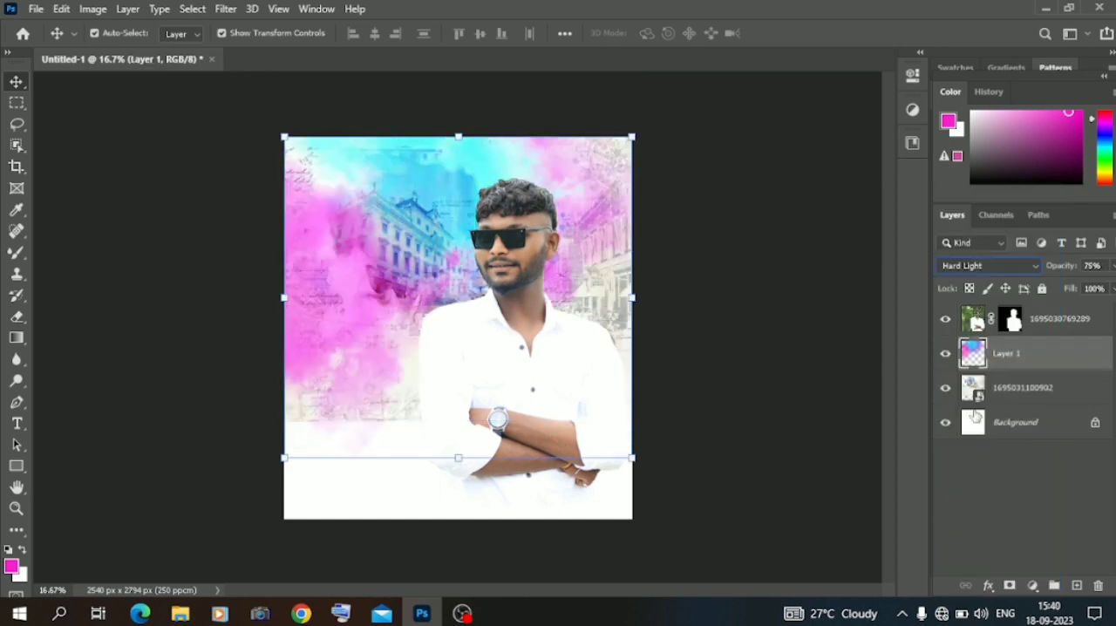
Lower the building image's opacity to 47% and shift the image slightly upward.
click(1008, 389)
click(1112, 266)
click(1072, 290)
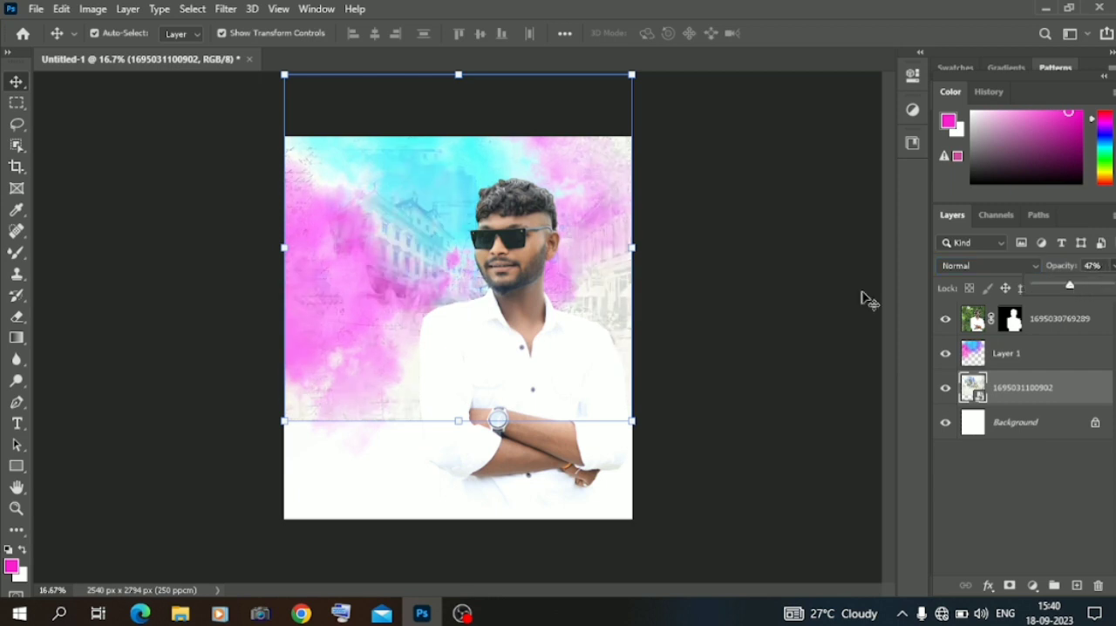
drag(616, 324, 603, 306)
click(199, 272)
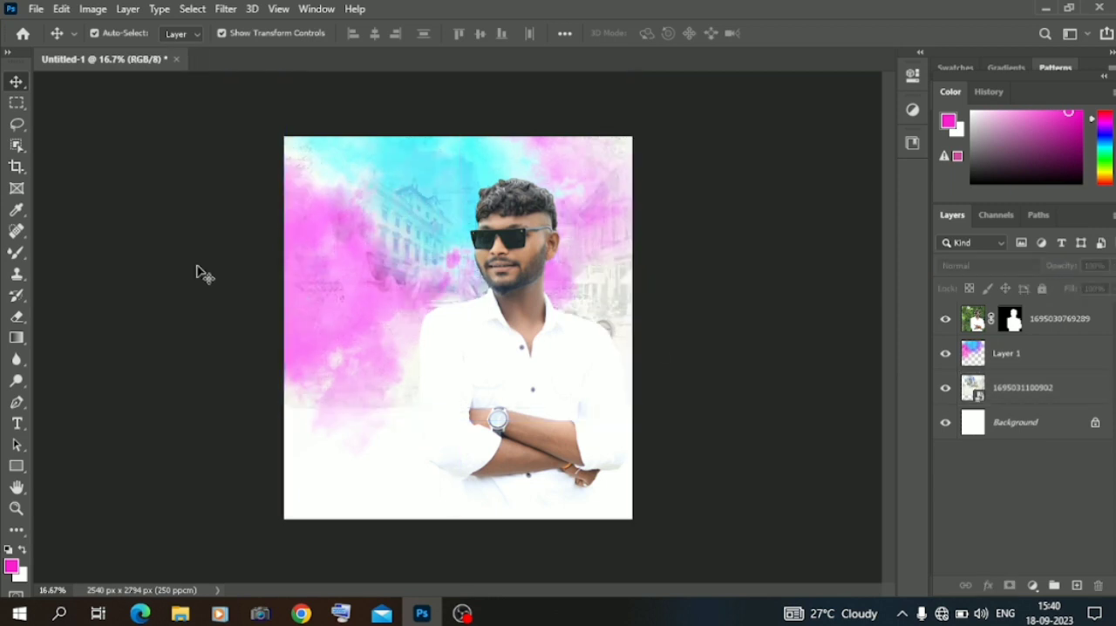
In File Explorer, open the inner New Calligraphy 2021 folder within material > mix matrial on drive D.
click(179, 612)
click(74, 345)
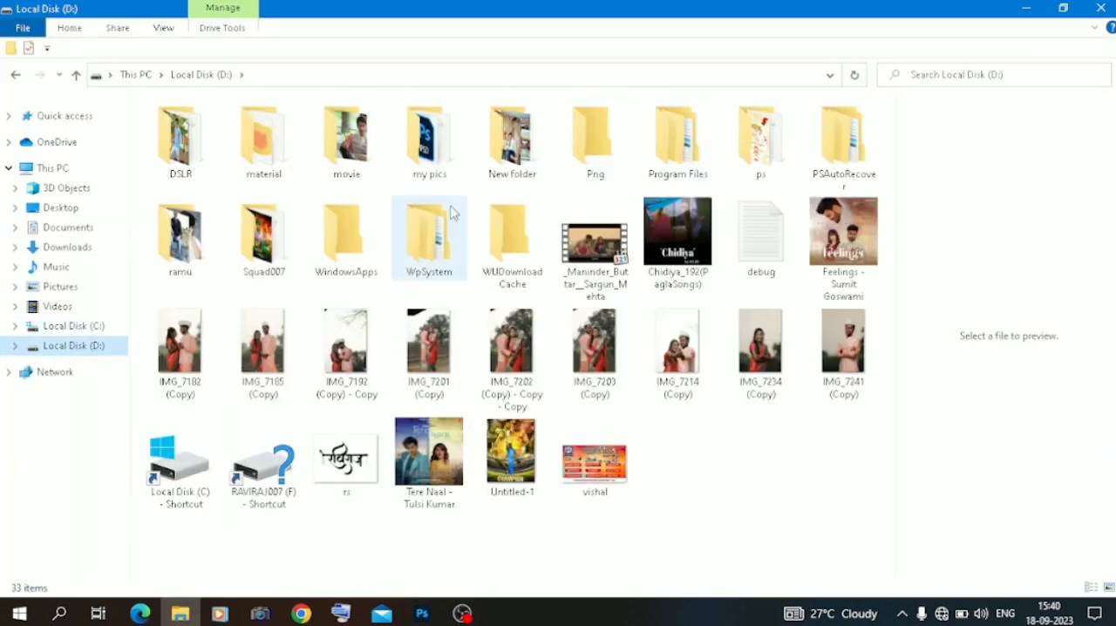
double_click(250, 165)
double_click(521, 147)
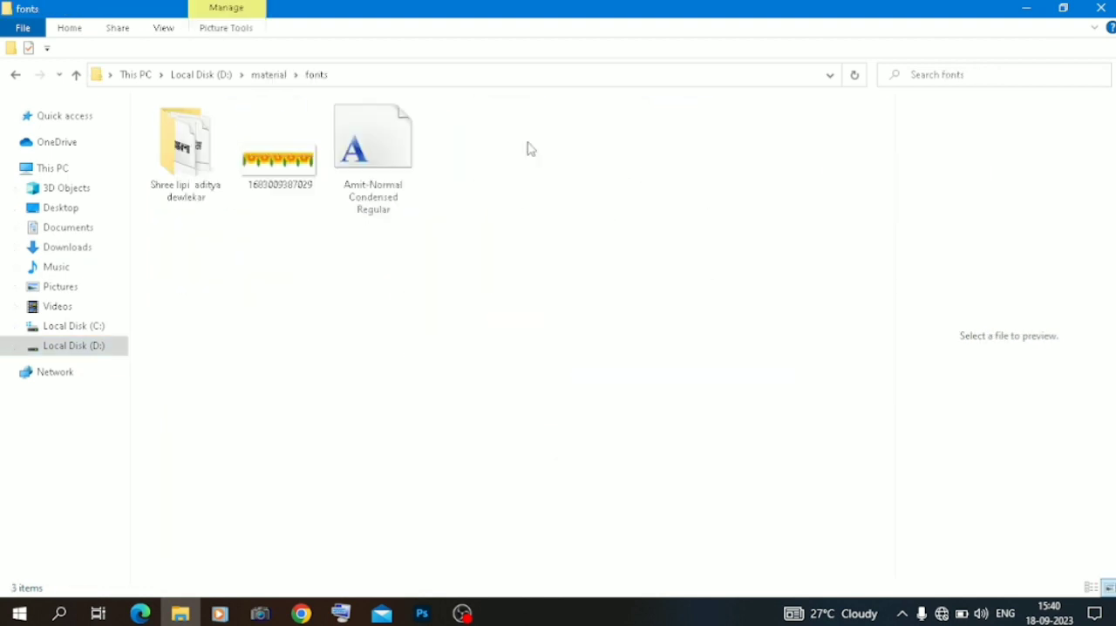
click(15, 77)
double_click(674, 144)
double_click(182, 146)
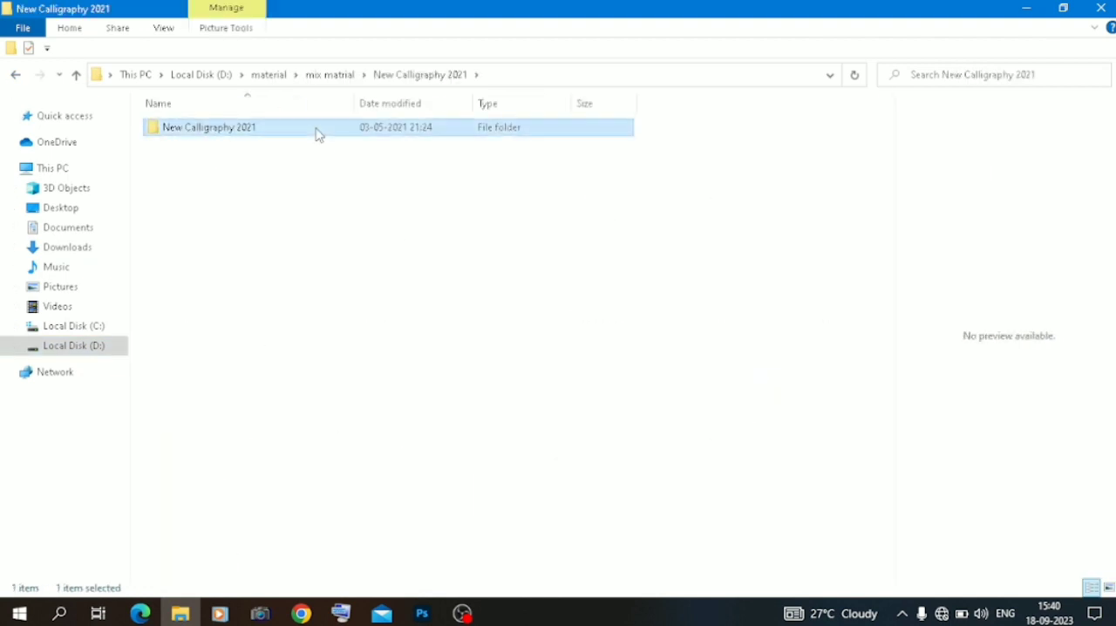
double_click(315, 129)
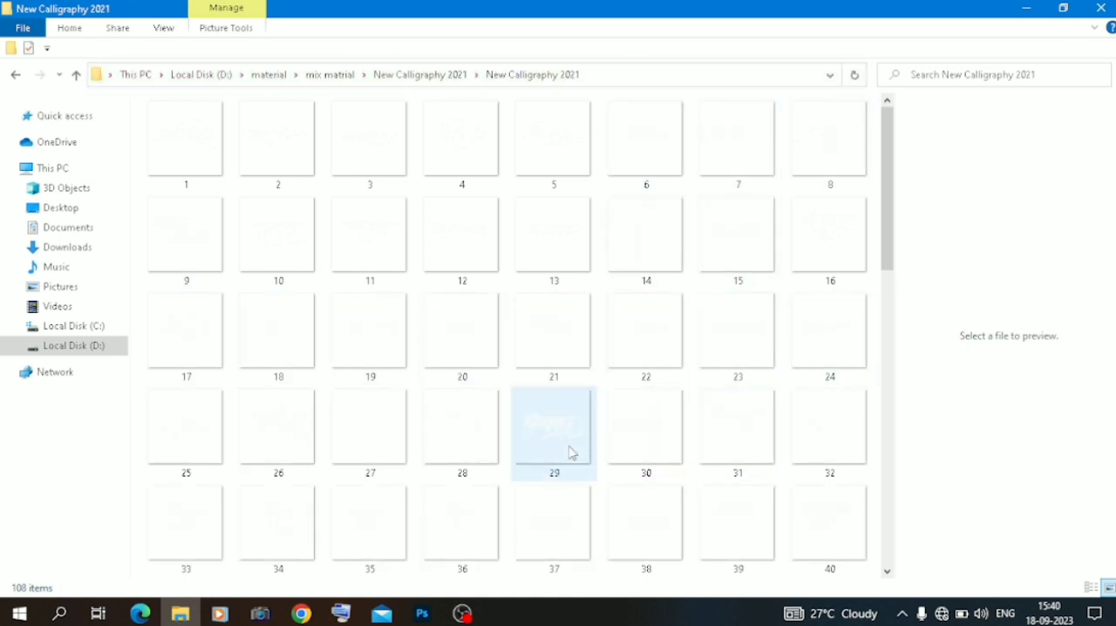
Place calligraphy image 30 at 5.39% scale in the canvas's upper left beside the man's head, and open its layer style settings.
drag(617, 432, 357, 246)
drag(630, 327, 493, 326)
drag(394, 331, 386, 217)
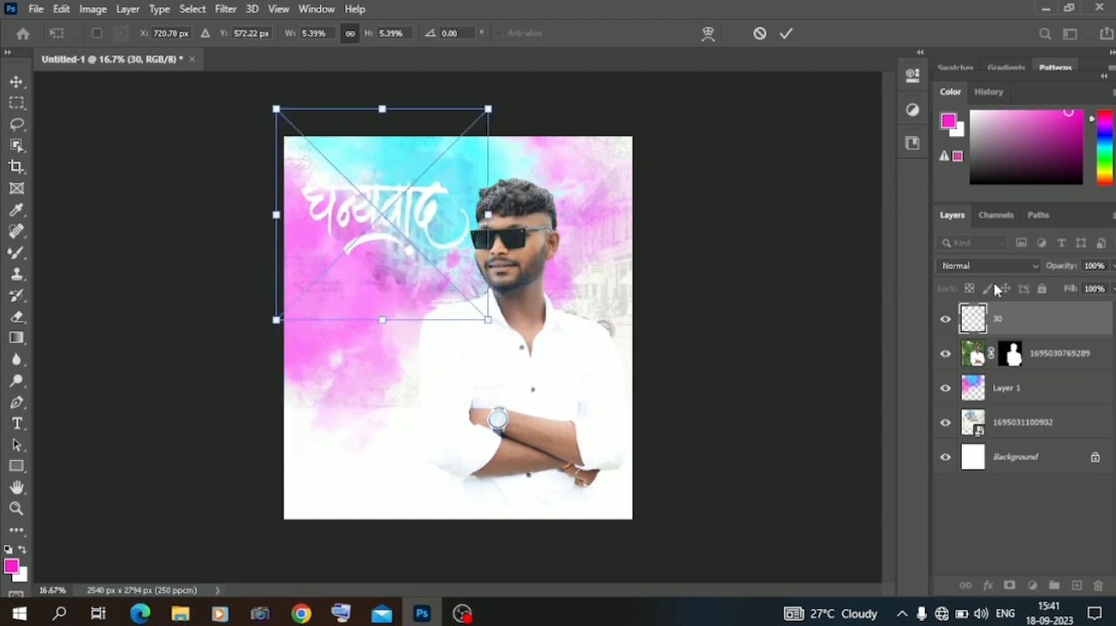
key(Return)
right_click(1006, 315)
click(832, 26)
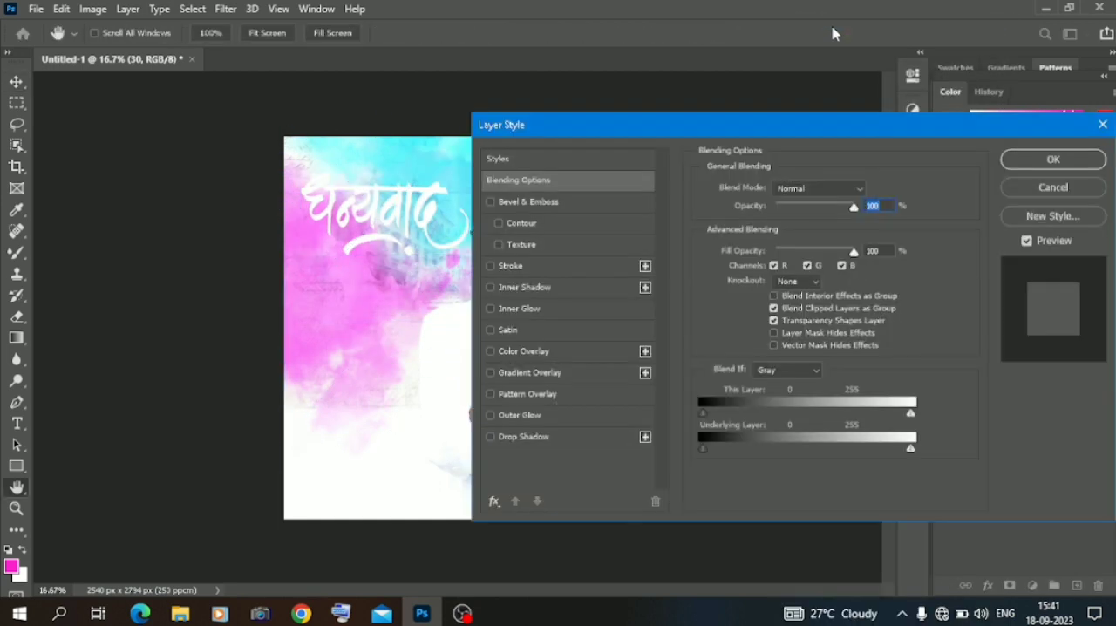
Try a Gradient Overlay with the Orange_05 preset on the calligraphy.
click(547, 373)
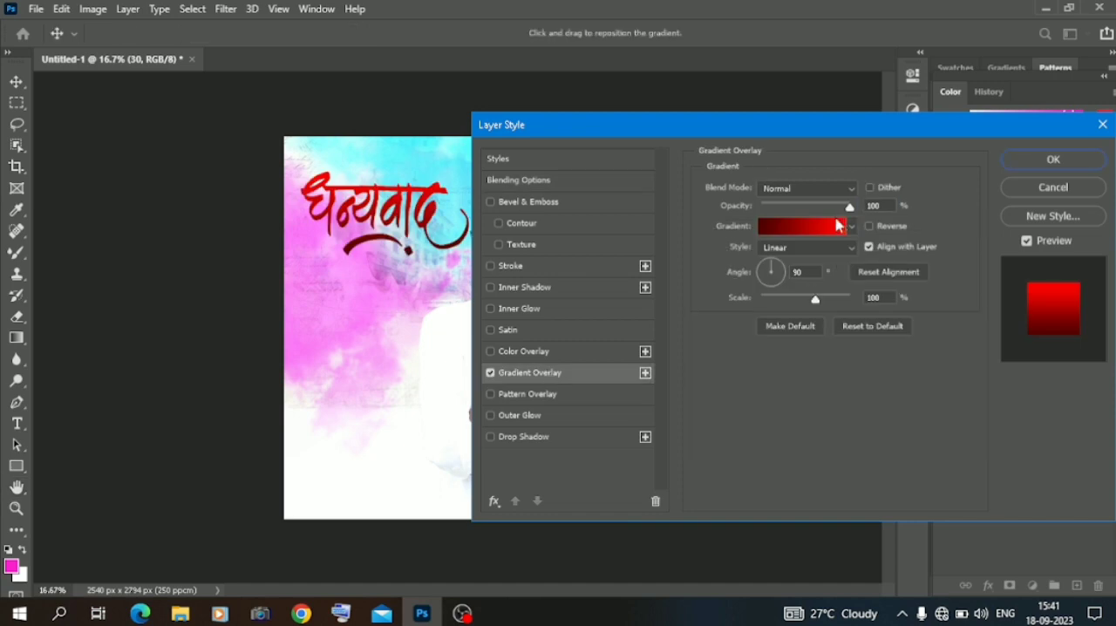
click(842, 228)
scroll(399, 122, down, 5)
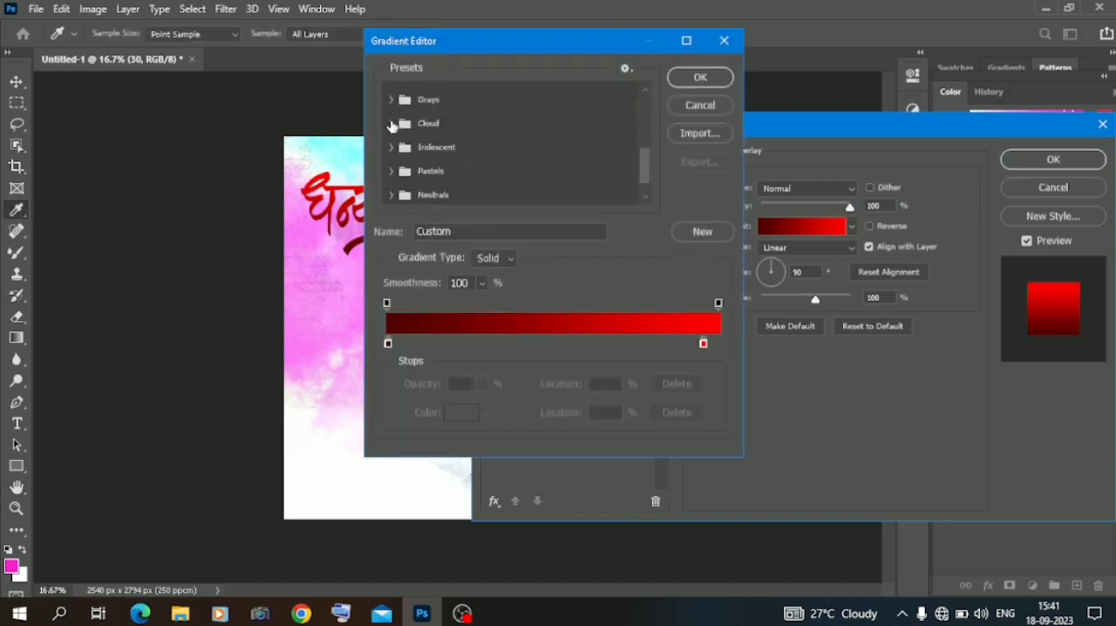
click(448, 192)
click(421, 192)
scroll(398, 179, up, 3)
click(390, 180)
click(475, 204)
scroll(515, 87, down, 3)
click(515, 87)
scroll(515, 87, up, 3)
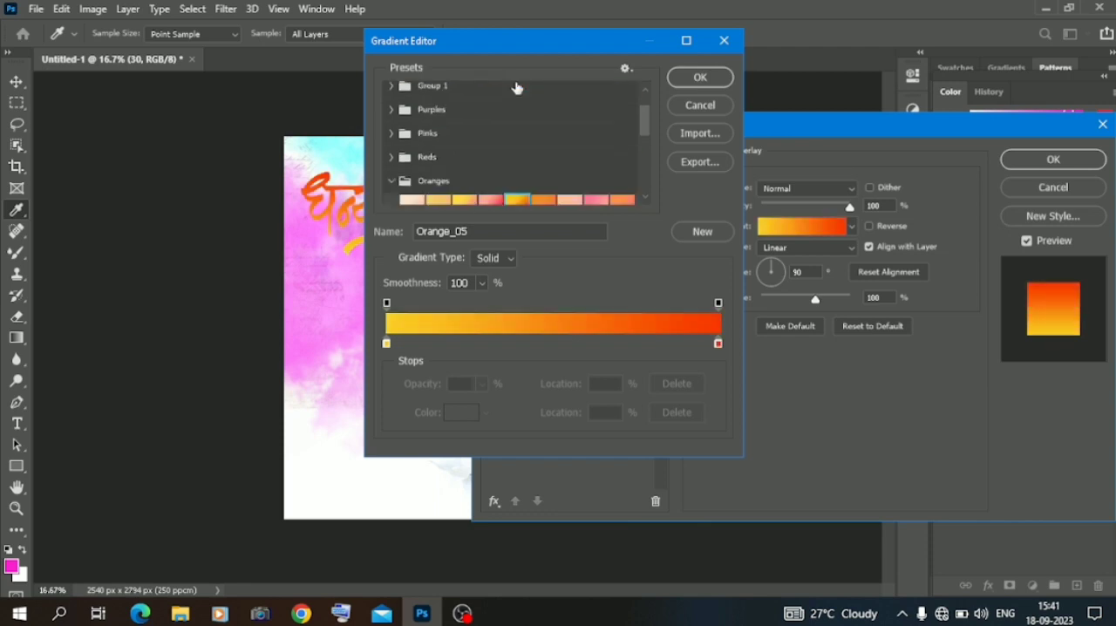
key(Return)
click(490, 373)
Apply a Color Overlay to the calligraphy in yellow, RGB 235, 205, 4.
click(527, 352)
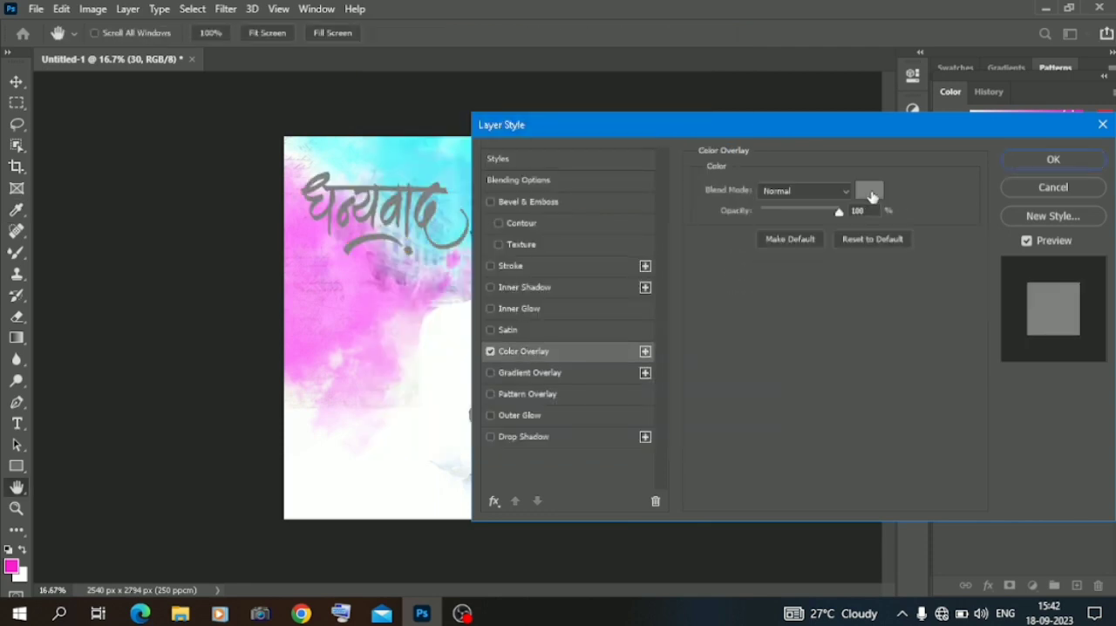
click(869, 190)
click(570, 292)
click(547, 137)
click(547, 132)
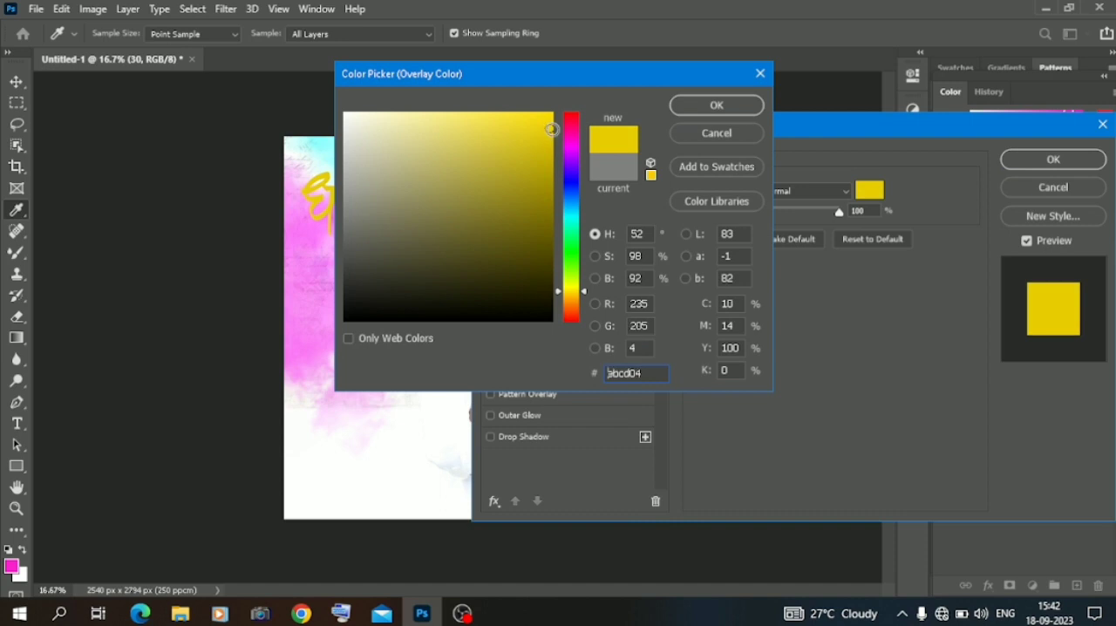
click(715, 104)
Add a black Drop Shadow with Normal blending, 90% opacity, distance 17 px, spread 7% and size 16 px.
click(523, 436)
drag(821, 209, 830, 210)
click(802, 190)
click(784, 197)
drag(762, 262, 770, 298)
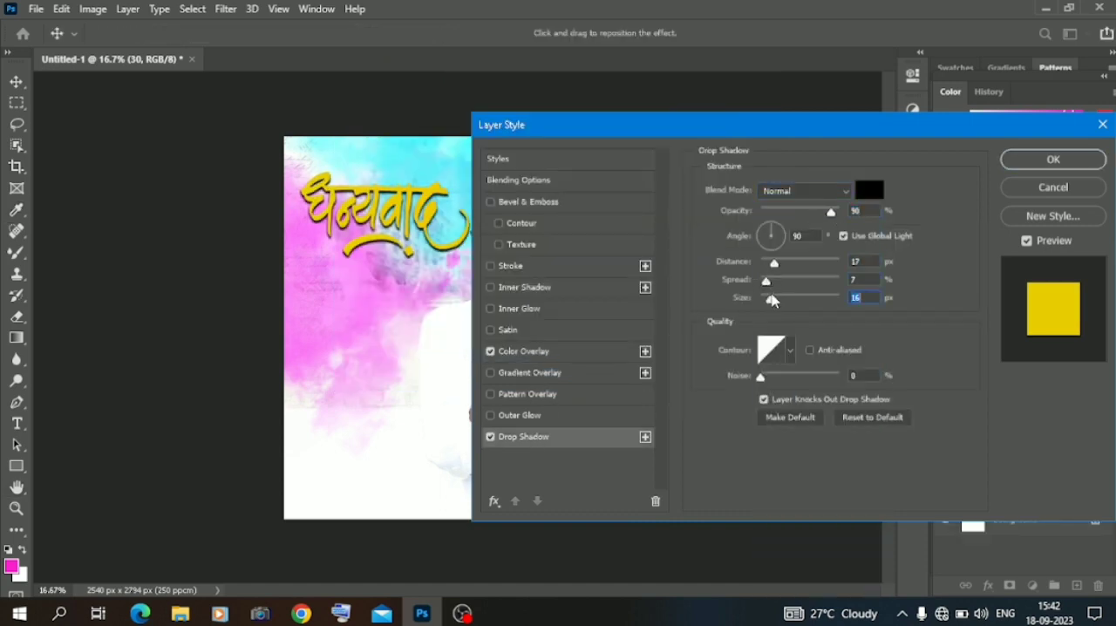
Add a thin Stroke around the calligraphy and apply the layer styles.
click(541, 266)
click(782, 206)
click(776, 206)
click(1074, 161)
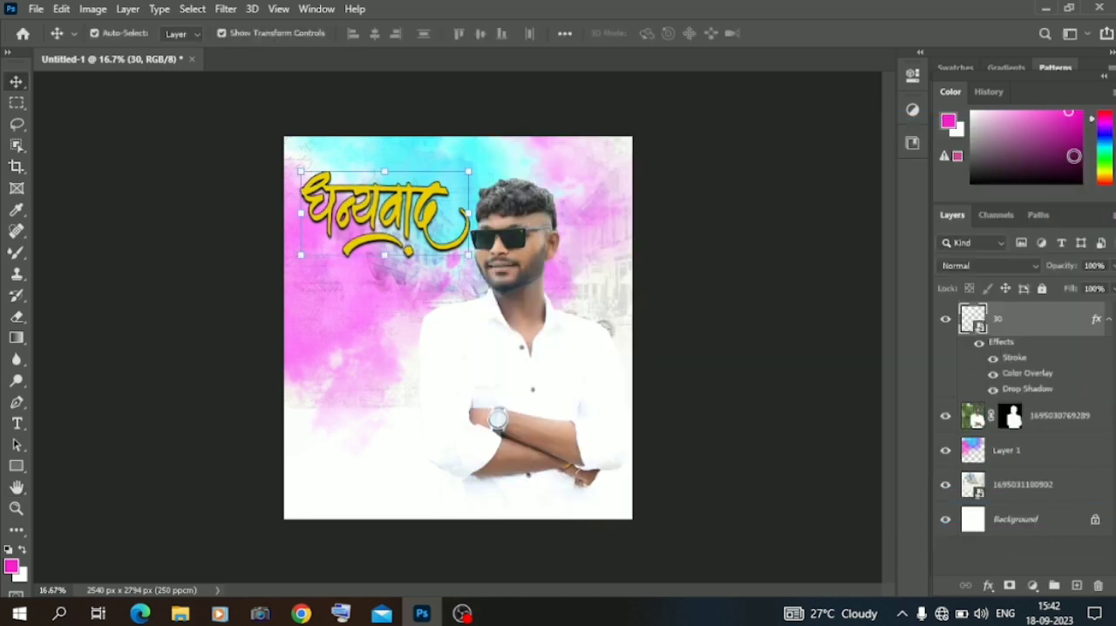
Add a Bevel & Emboss effect to the calligraphy layer.
right_click(1006, 325)
click(833, 23)
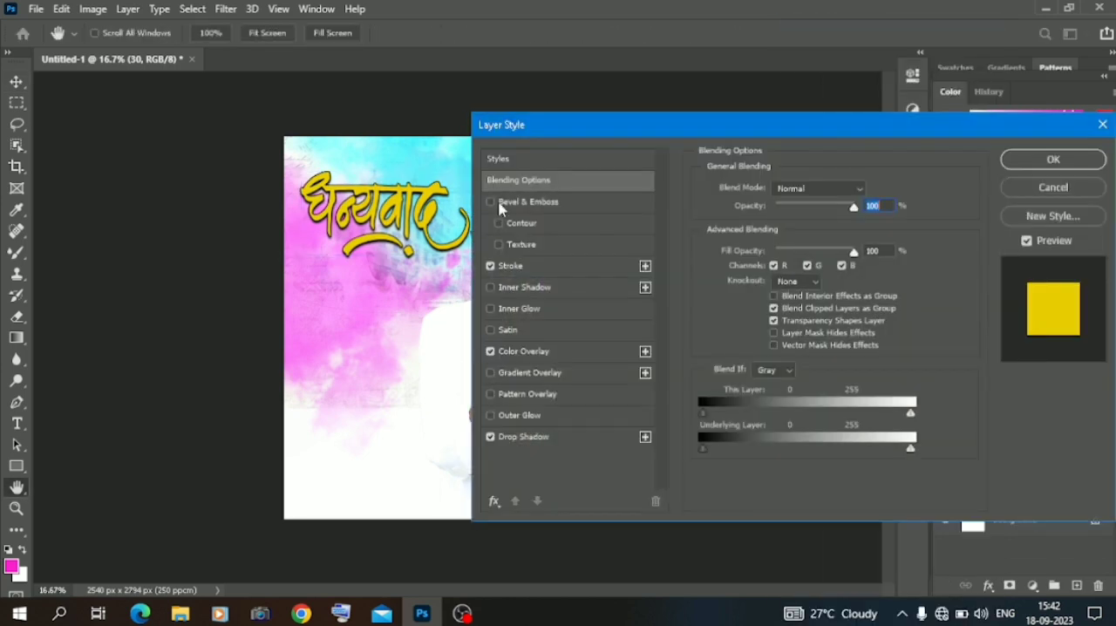
click(1052, 159)
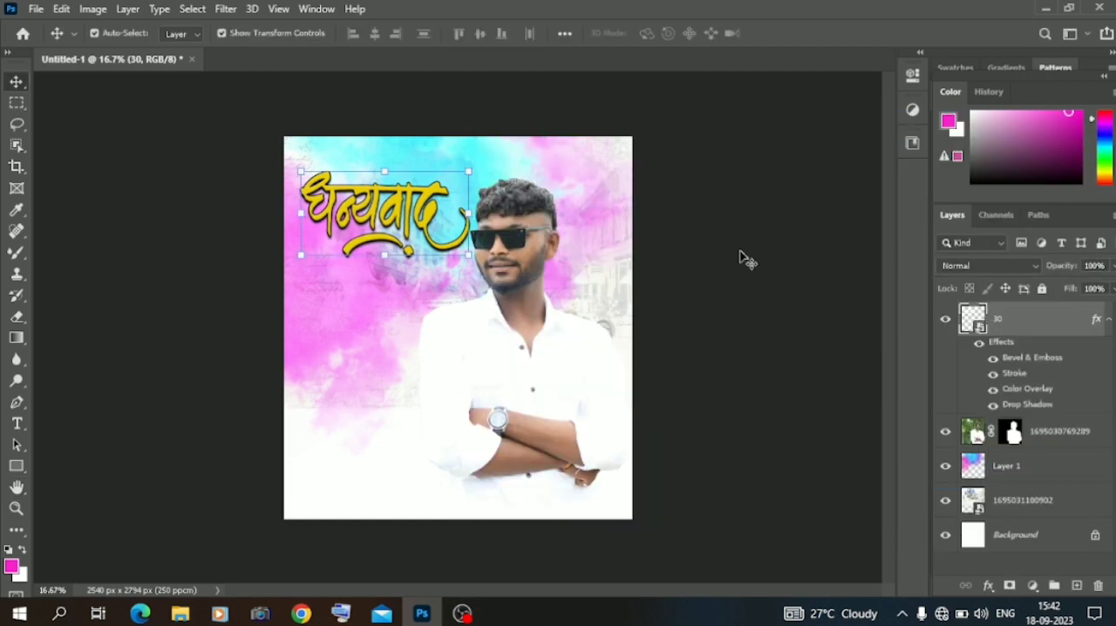
click(394, 219)
click(187, 379)
click(534, 406)
click(212, 344)
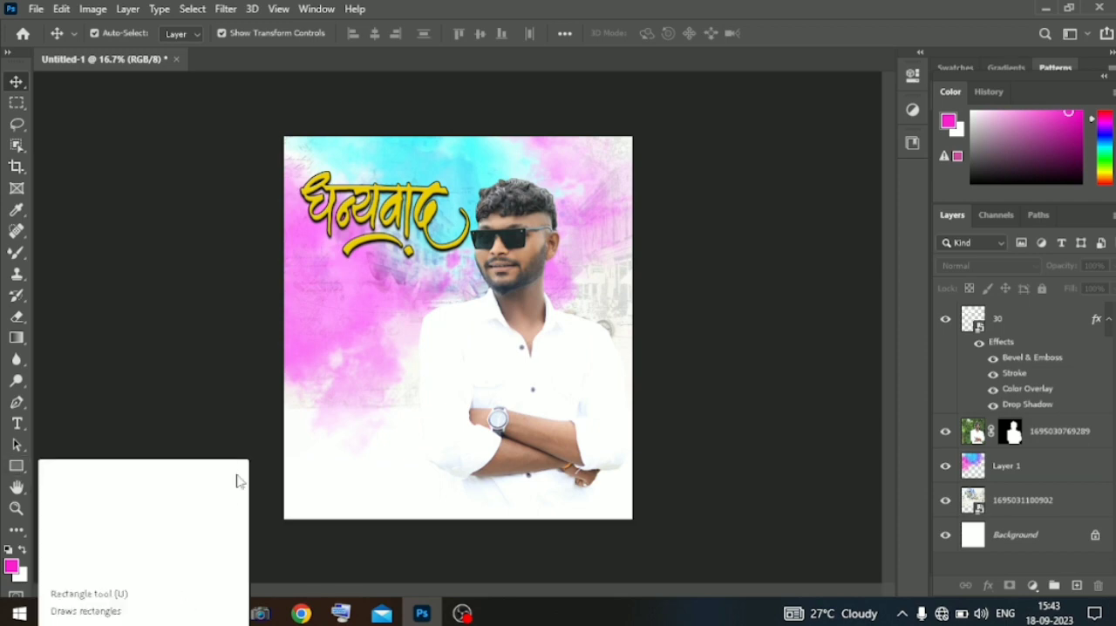
Browse the mix matrial folder in File Explorer and bring the red silk ribbon image into the portrait composition.
click(179, 613)
click(14, 77)
scroll(313, 217, down, 5)
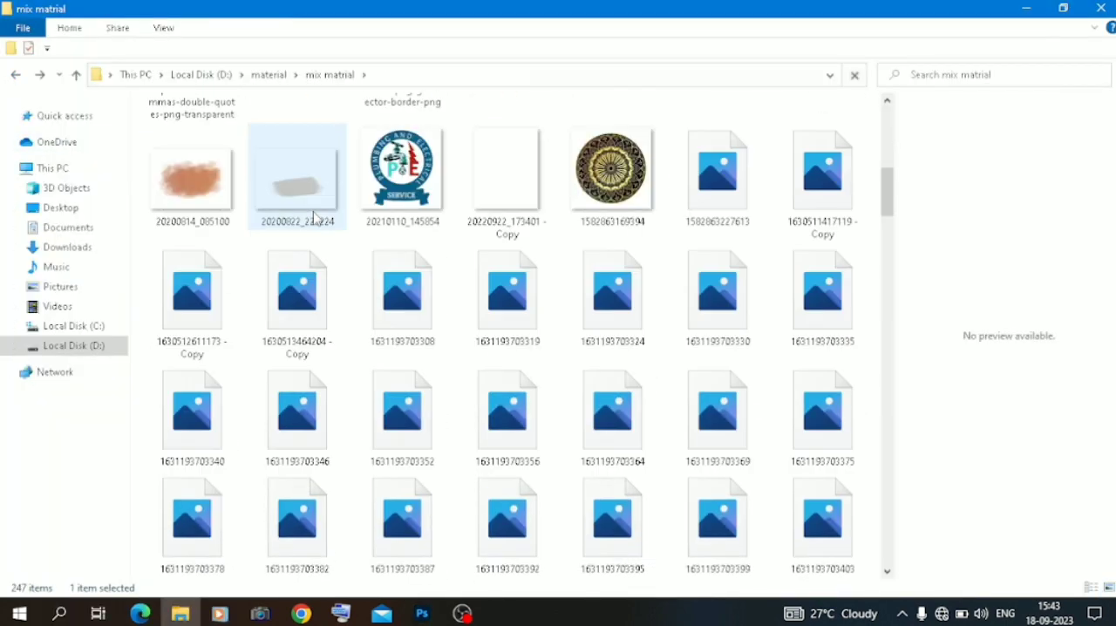
scroll(316, 218, down, 10)
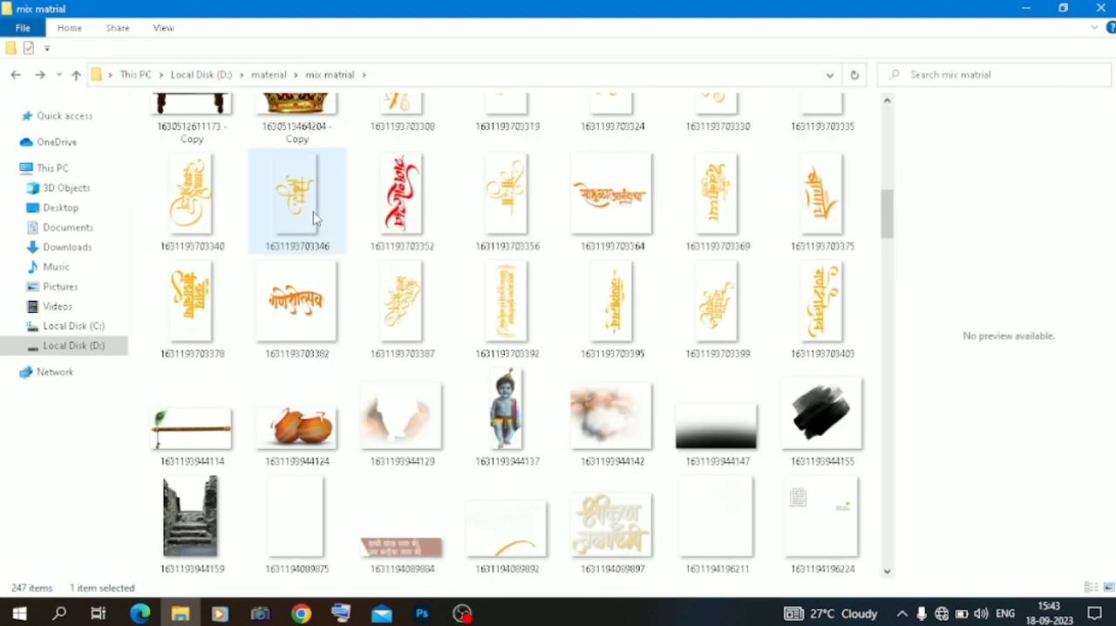
scroll(315, 218, down, 10)
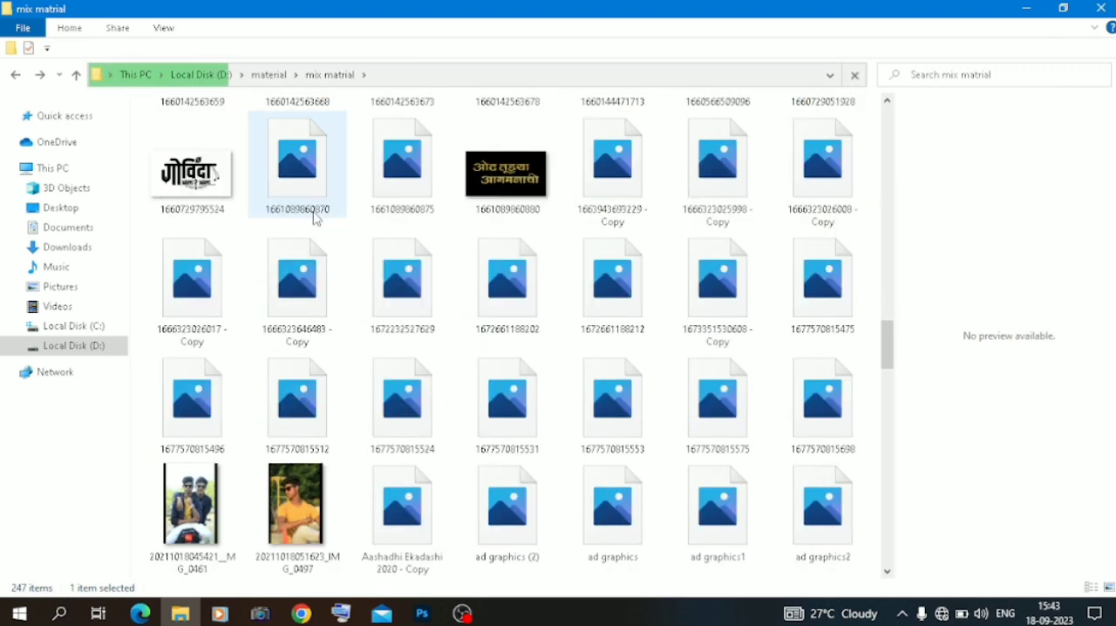
scroll(316, 218, down, 15)
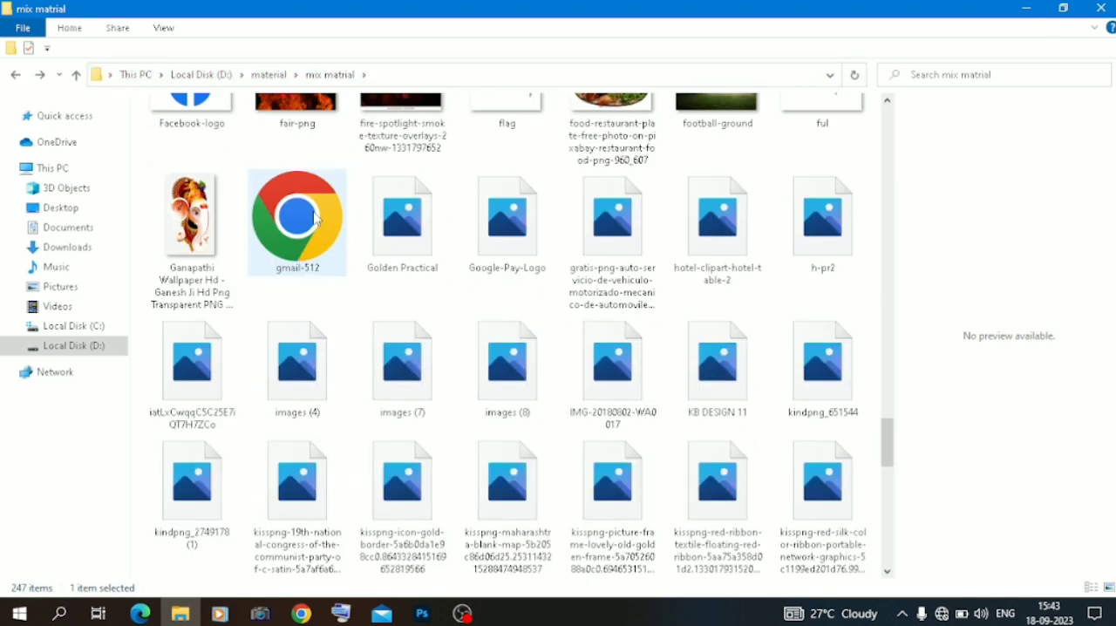
scroll(316, 218, down, 15)
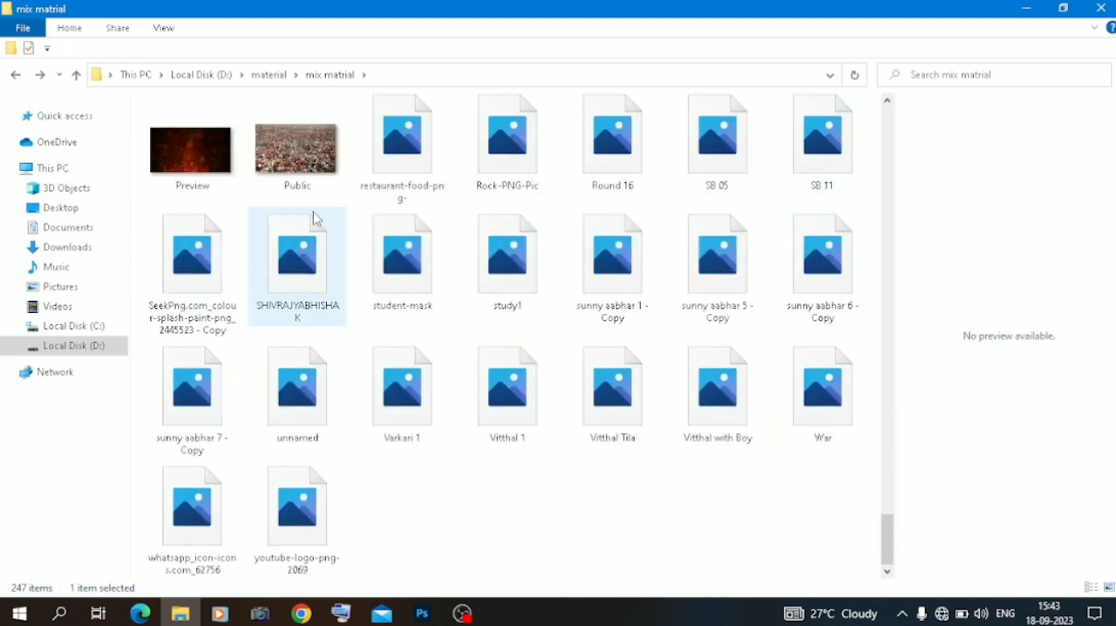
scroll(315, 217, up, 2)
scroll(315, 218, up, 5)
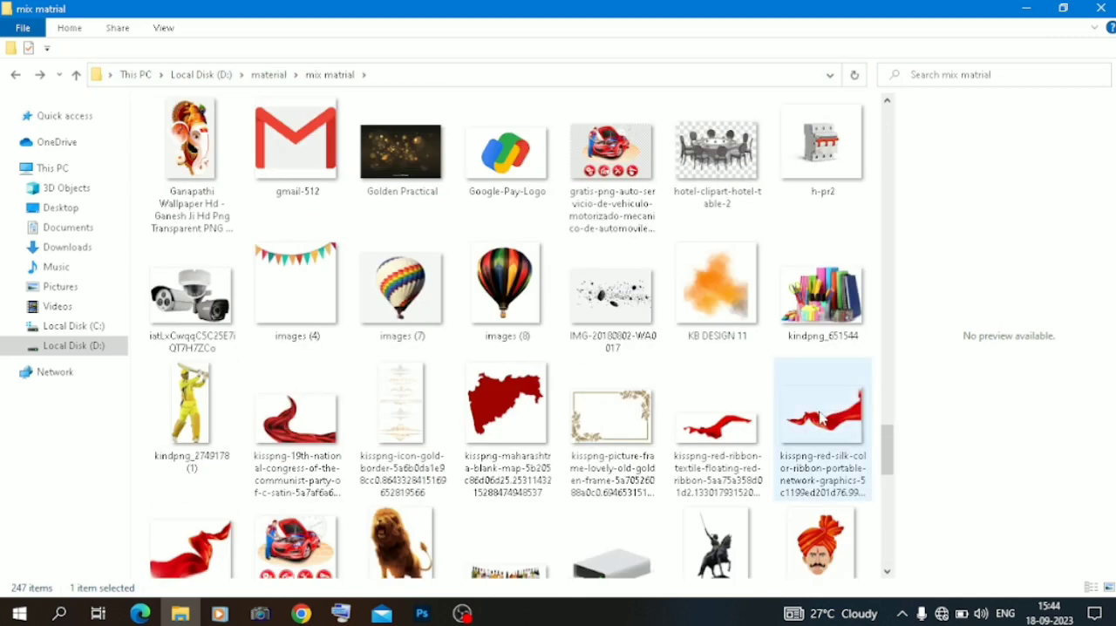
drag(192, 541, 461, 445)
Place the red ribbon over the canvas's upper-left corner and move its layer beneath the calligraphy.
drag(444, 373, 294, 198)
drag(483, 152, 347, 165)
drag(418, 79, 465, 116)
key(Return)
drag(1041, 321, 1037, 470)
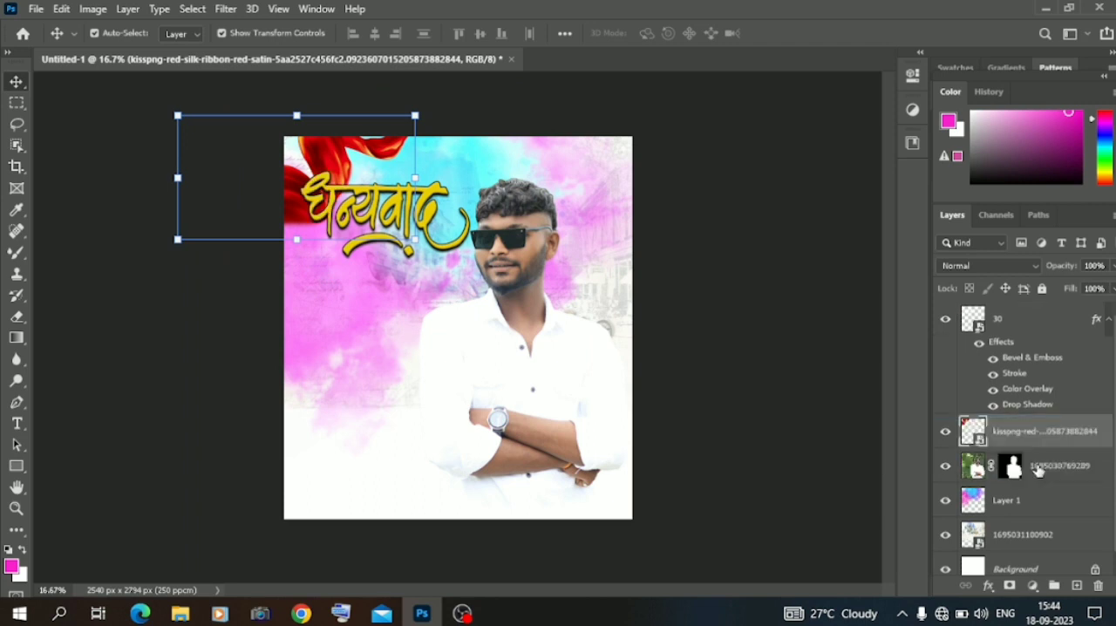
Duplicate the red ribbon layer, then rotate and position the copy to drape over the canvas's lower-right corner.
drag(1020, 426, 1076, 586)
drag(331, 164, 536, 434)
drag(370, 384, 608, 524)
drag(537, 368, 593, 274)
drag(466, 387, 577, 452)
drag(541, 254, 473, 251)
drag(582, 437, 572, 481)
drag(478, 325, 621, 305)
drag(576, 475, 663, 446)
drag(696, 255, 578, 276)
drag(668, 438, 642, 430)
drag(569, 282, 610, 266)
drag(659, 448, 598, 466)
drag(568, 284, 533, 270)
key(Return)
Add a black Drop Shadow to the portrait with Normal blending, 96% opacity, distance 35 px, spread 23% and size 32 px.
click(514, 277)
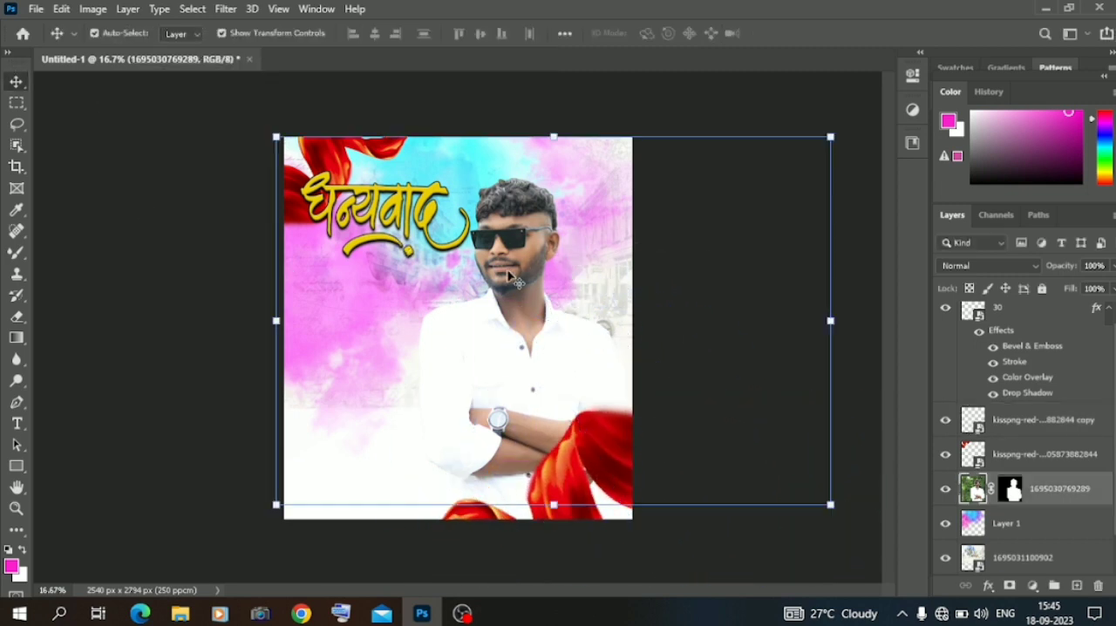
right_click(1037, 491)
click(877, 24)
drag(605, 114, 719, 150)
click(655, 462)
click(873, 258)
drag(897, 319, 905, 292)
click(916, 233)
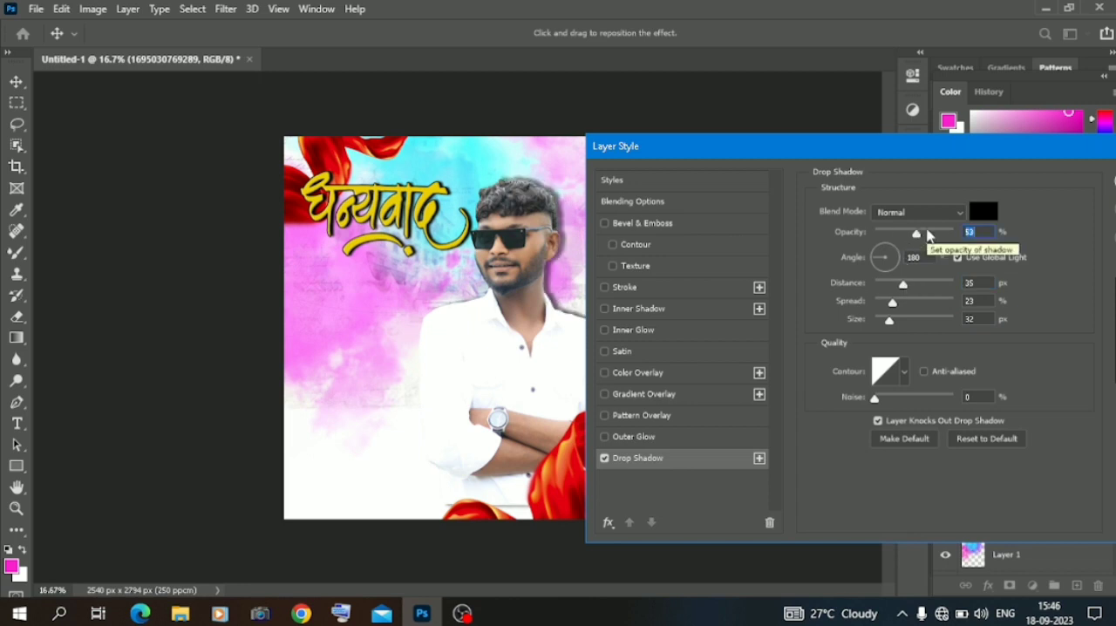
drag(1024, 146, 938, 150)
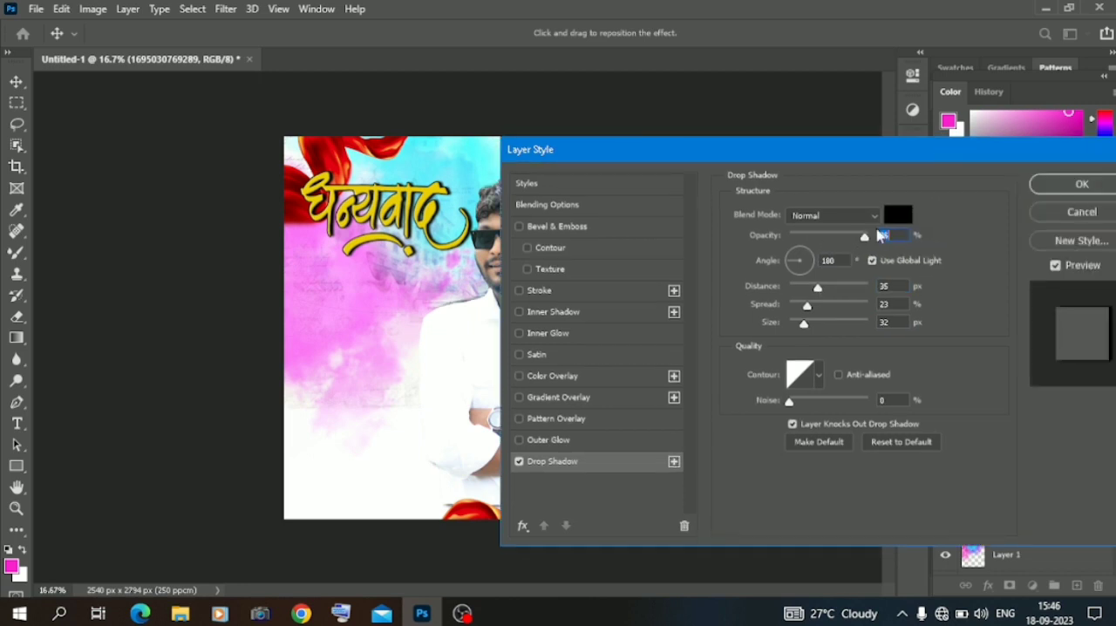
Refine the portrait's Drop Shadow to dark grey, 61% opacity, angle 180°, distance 20 px and size 5 px, and apply it.
click(897, 215)
click(348, 246)
click(682, 102)
drag(790, 154, 912, 160)
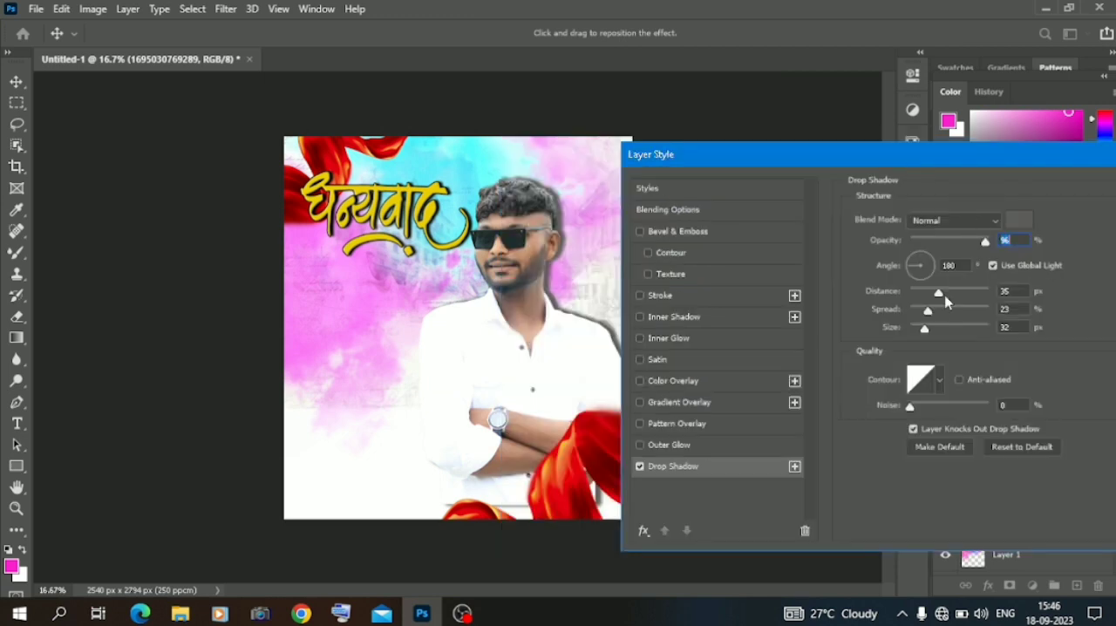
click(911, 268)
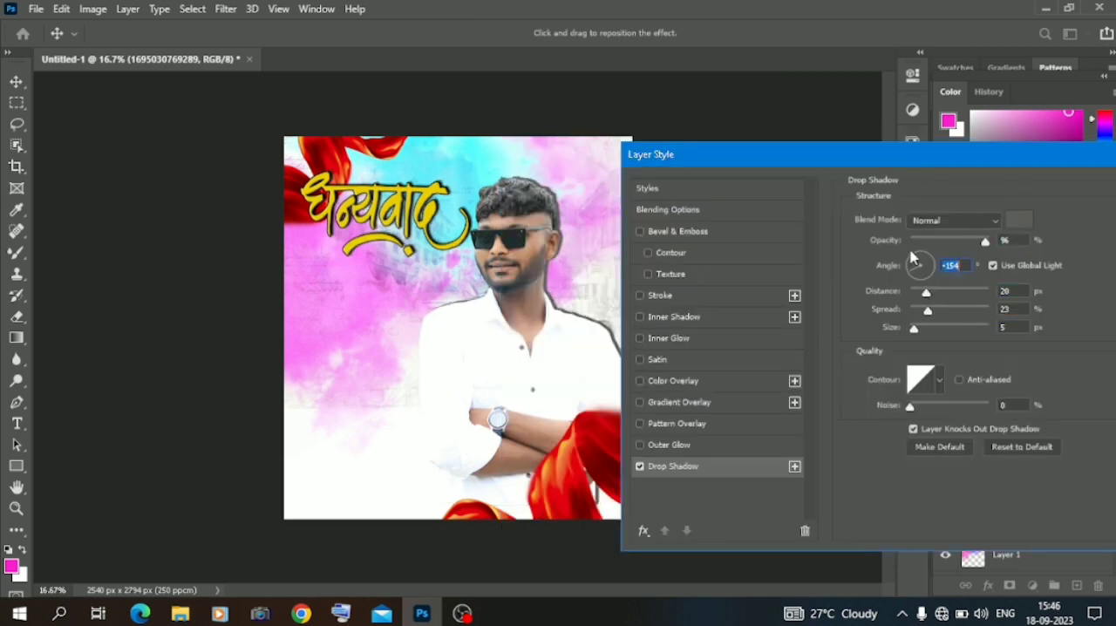
drag(912, 267, 904, 276)
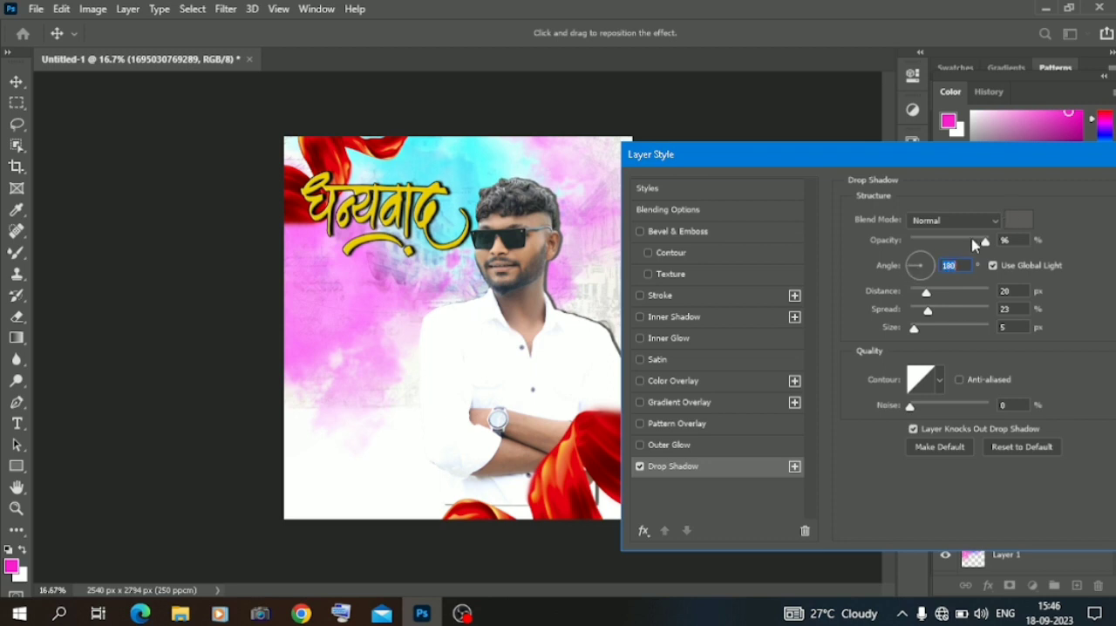
drag(1041, 159, 894, 185)
click(1051, 216)
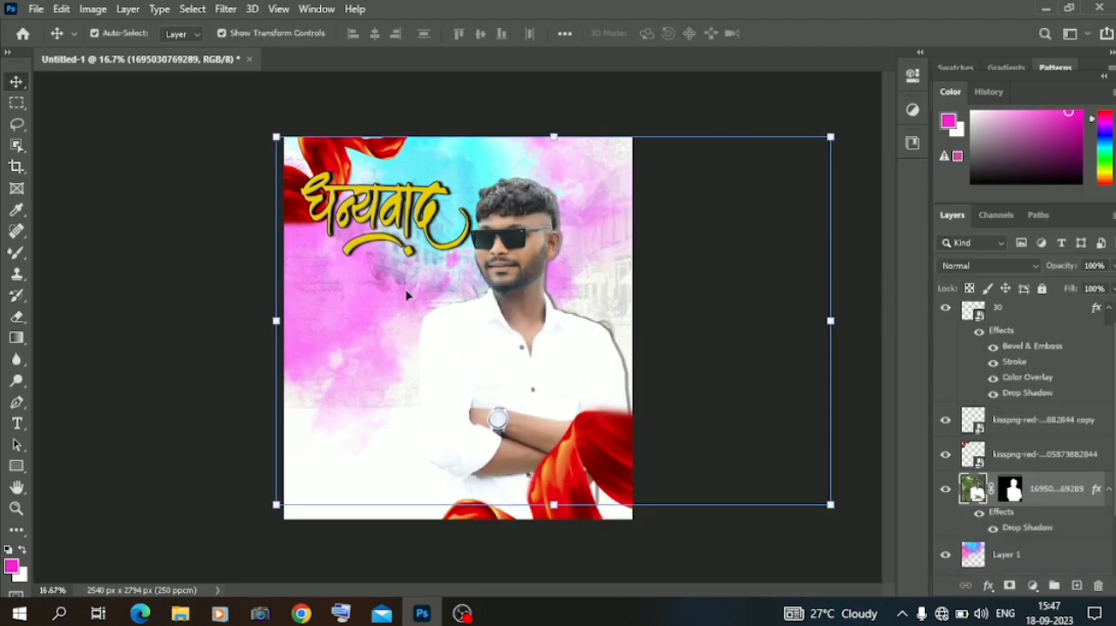
Examine the composite at closer and wider zoom levels with nothing selected.
click(192, 278)
key(ctrl+plus)
key(ctrl+plus)
key(ctrl+minus)
key(ctrl+minus)
key(ctrl+minus)
key(ctrl+plus)
key(ctrl+plus)
key(ctrl+minus)
Open the portrait in the Camera Raw Filter and set Sharpening to 30, Clarity to +20, Highlights to -56 and Shadows to -27.
ctrl+click(521, 321)
click(224, 10)
click(281, 107)
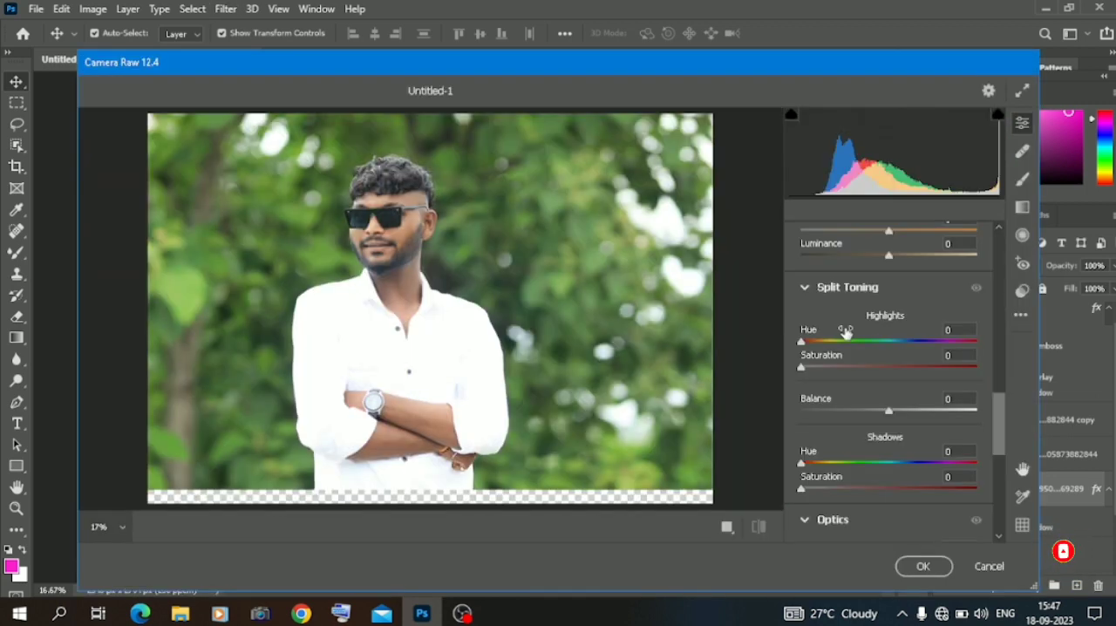
scroll(845, 330, up, 5)
click(804, 442)
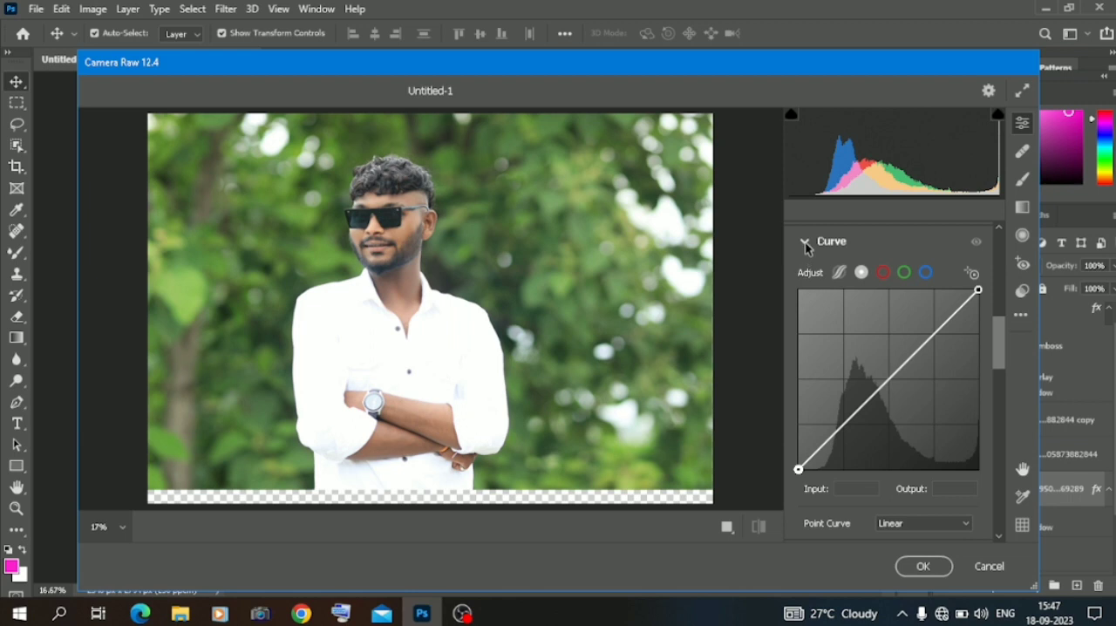
click(806, 243)
scroll(863, 307, up, 2)
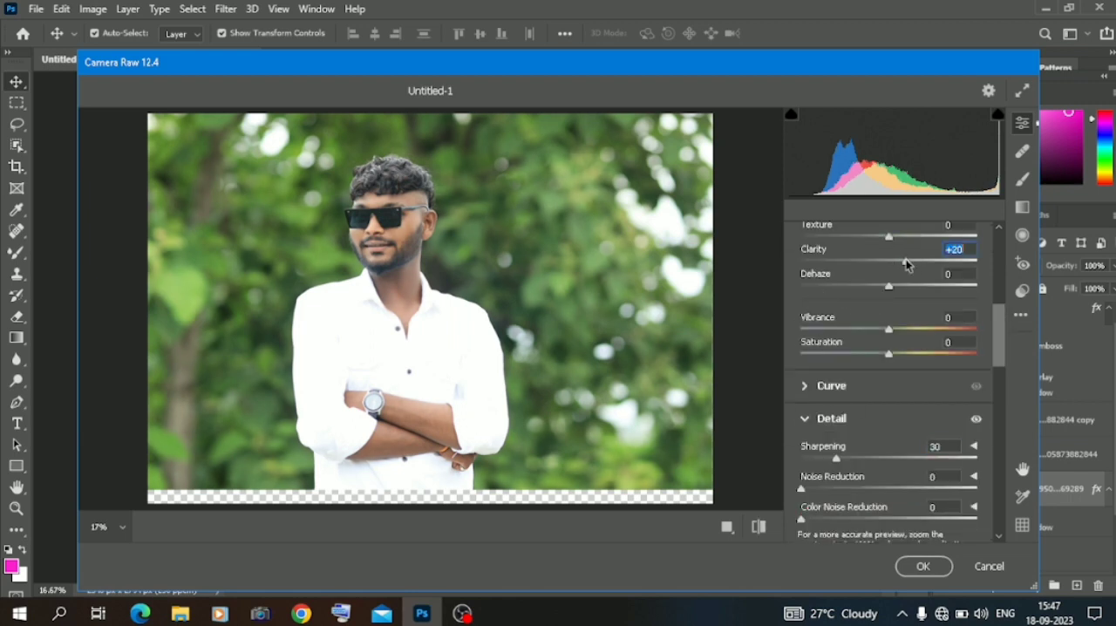
scroll(863, 297, up, 2)
click(840, 289)
click(866, 314)
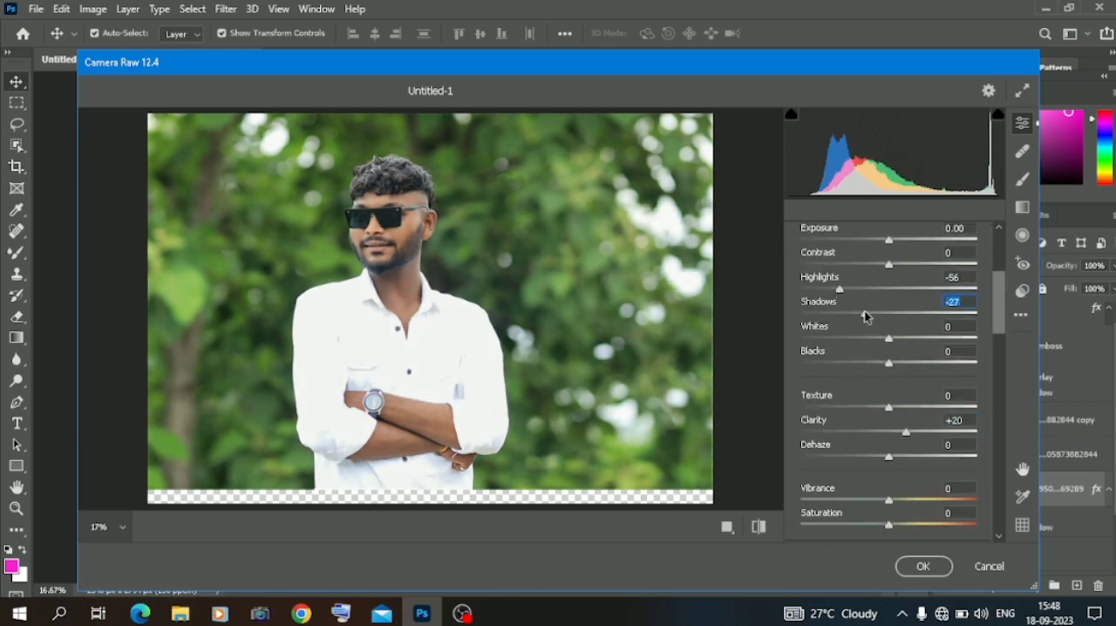
Adjust the oranges in the Color Mixer to Hue +14, Saturation -9 and Luminance +20, and apply the Camera Raw filter.
scroll(867, 348, down, 5)
click(905, 414)
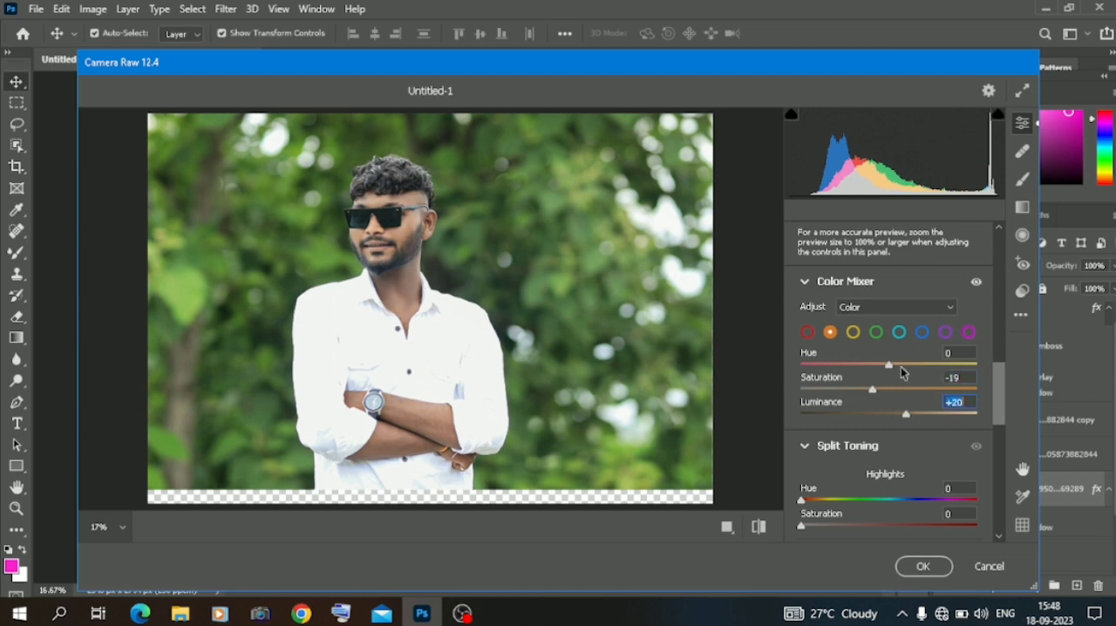
click(923, 566)
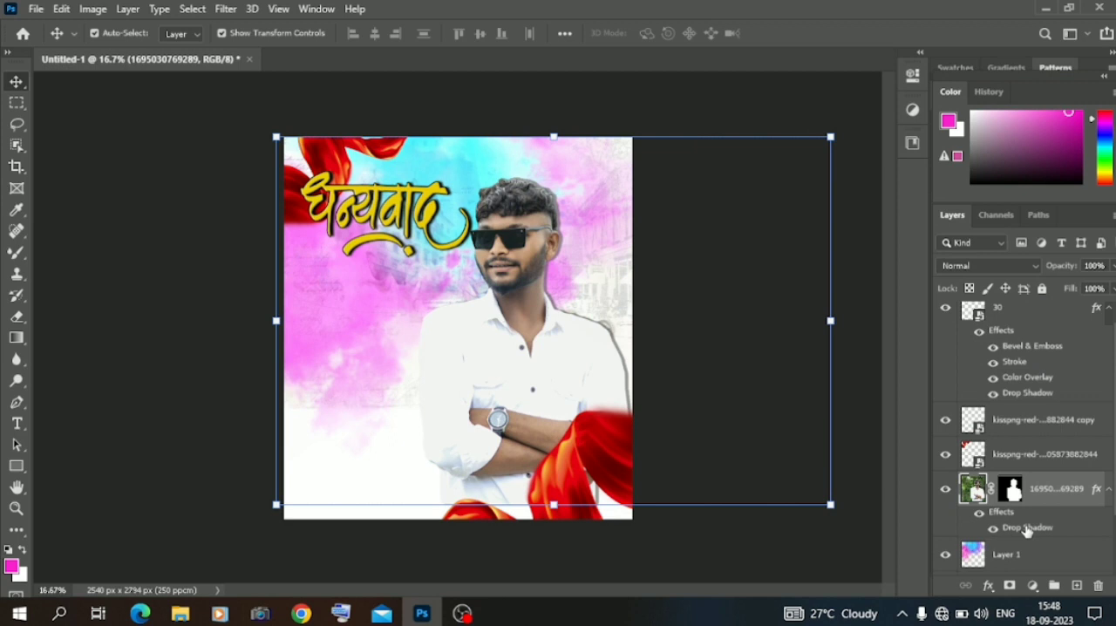
Turn off the portrait's Drop Shadow and apply a white outside Stroke of 16 px.
double_click(1026, 528)
click(490, 489)
drag(527, 179, 633, 178)
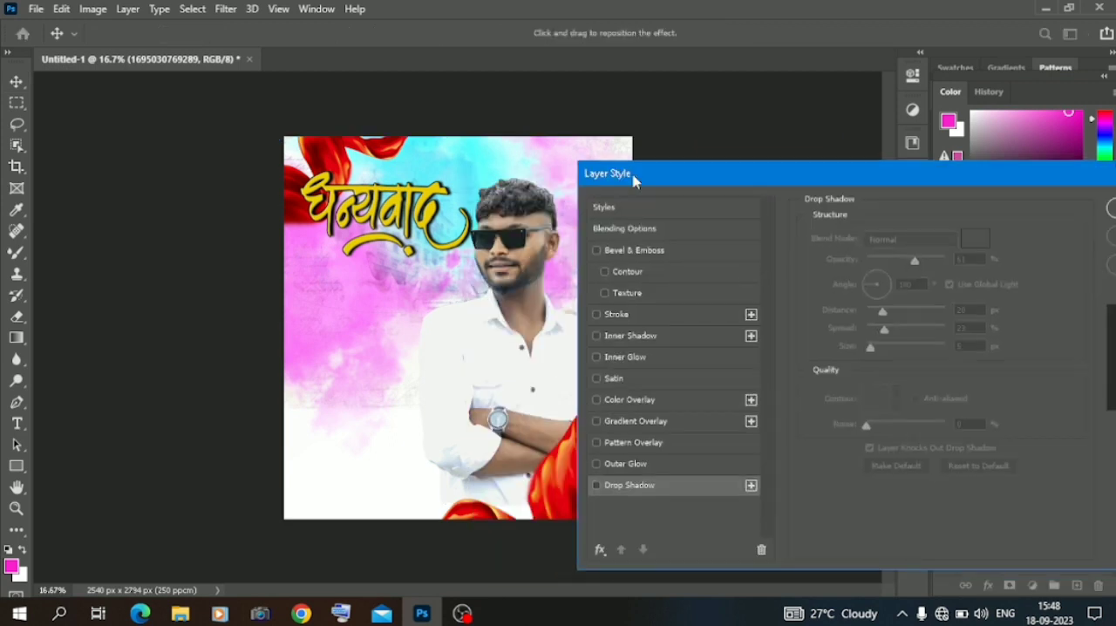
click(616, 315)
click(843, 355)
click(346, 196)
drag(346, 195, 346, 115)
click(696, 106)
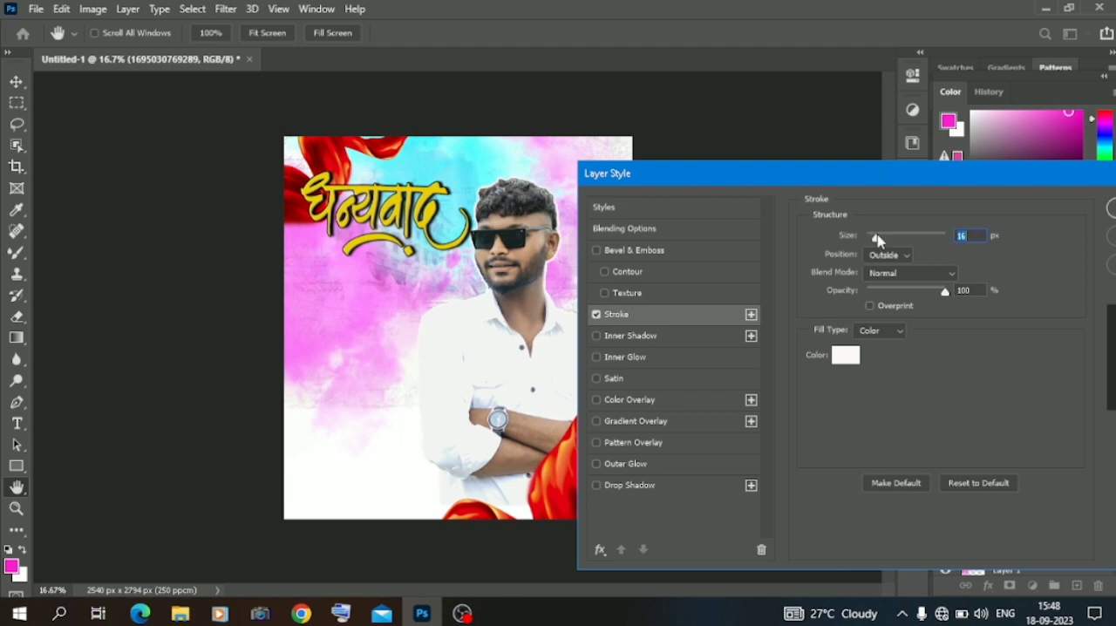
click(1111, 207)
Shift the portrait slightly to the right and move the lower ribbon further into the canvas's lower-right corner.
drag(519, 372, 526, 372)
click(634, 473)
drag(627, 462, 648, 488)
click(152, 378)
Move the yellow calligraphy slightly down and left, clear of the upper ribbon, and commit its transform.
click(400, 217)
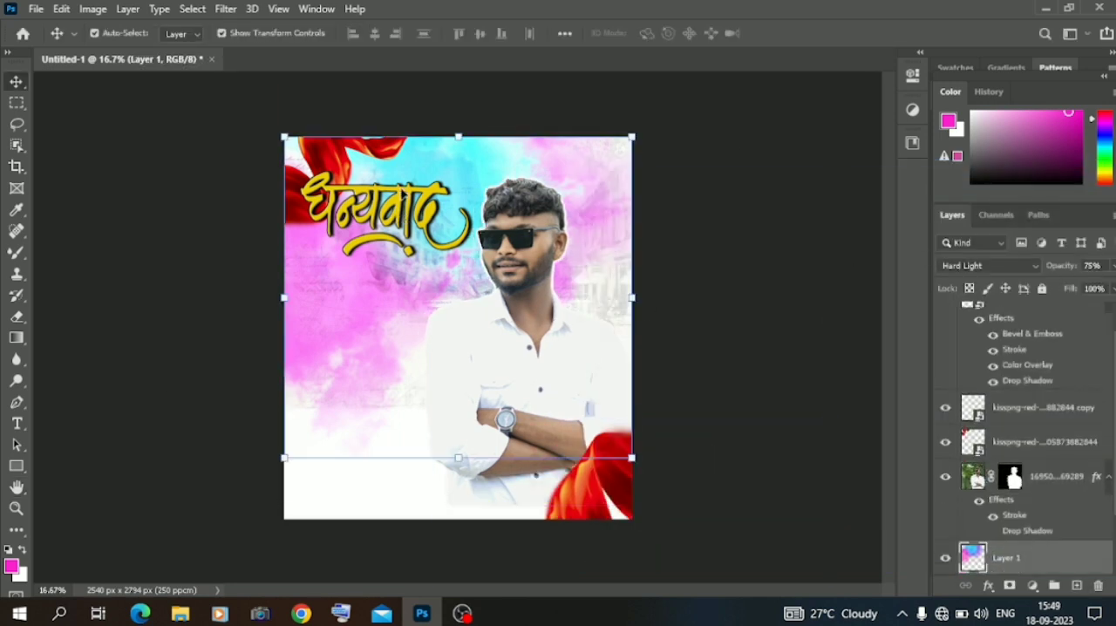
click(402, 192)
drag(467, 172, 416, 208)
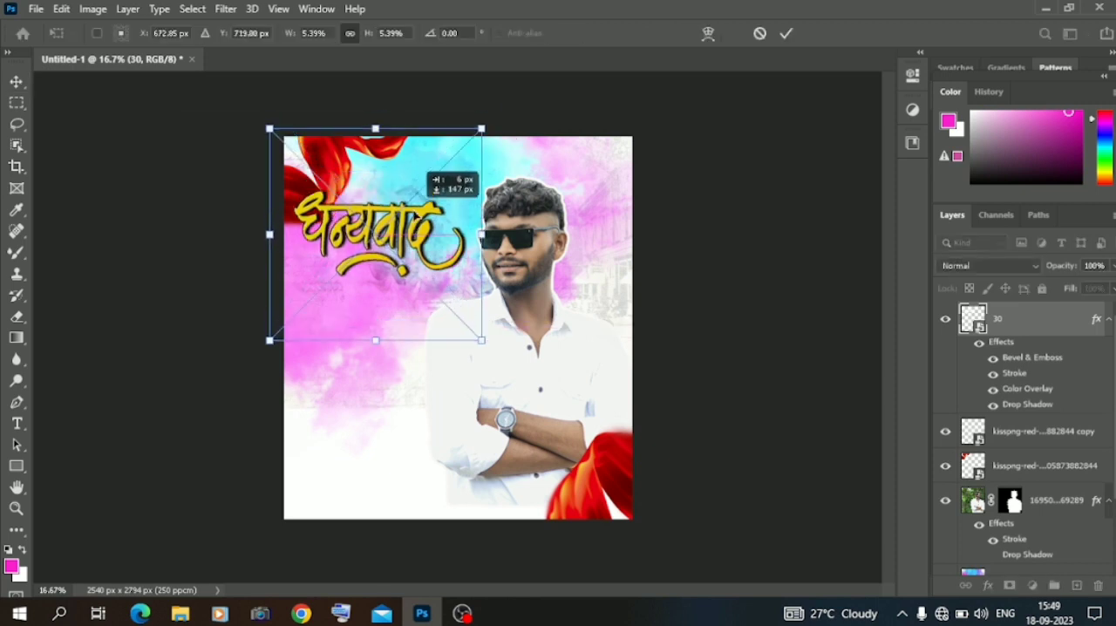
click(17, 80)
click(122, 217)
Draw a rectangle about 2032 by 223 px along the canvas's lower edge, starting at the left side.
click(18, 467)
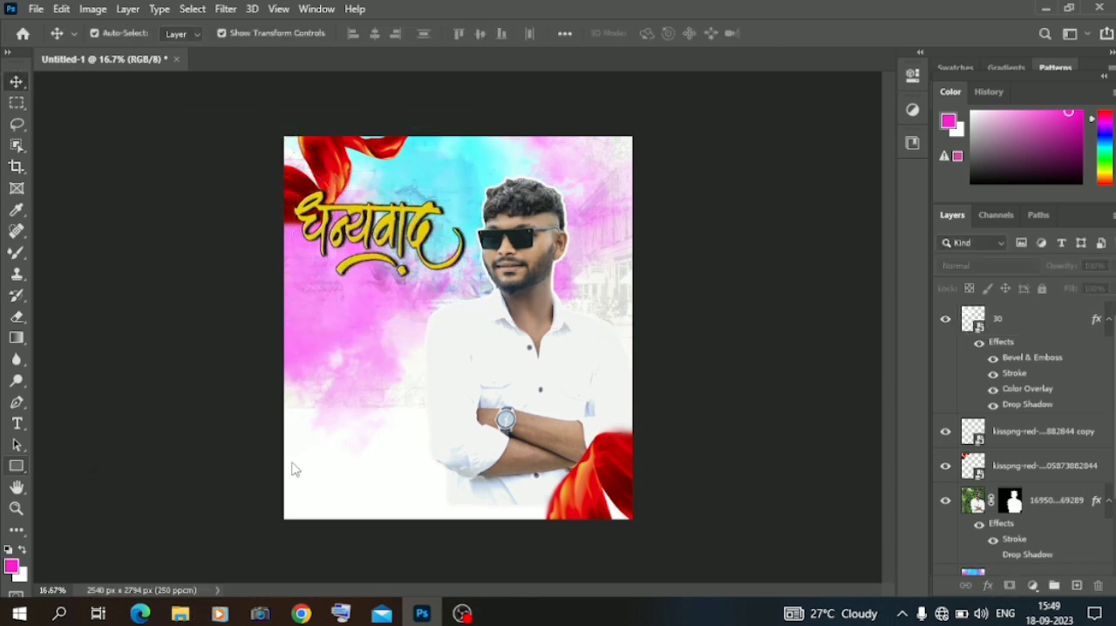
drag(285, 482, 563, 512)
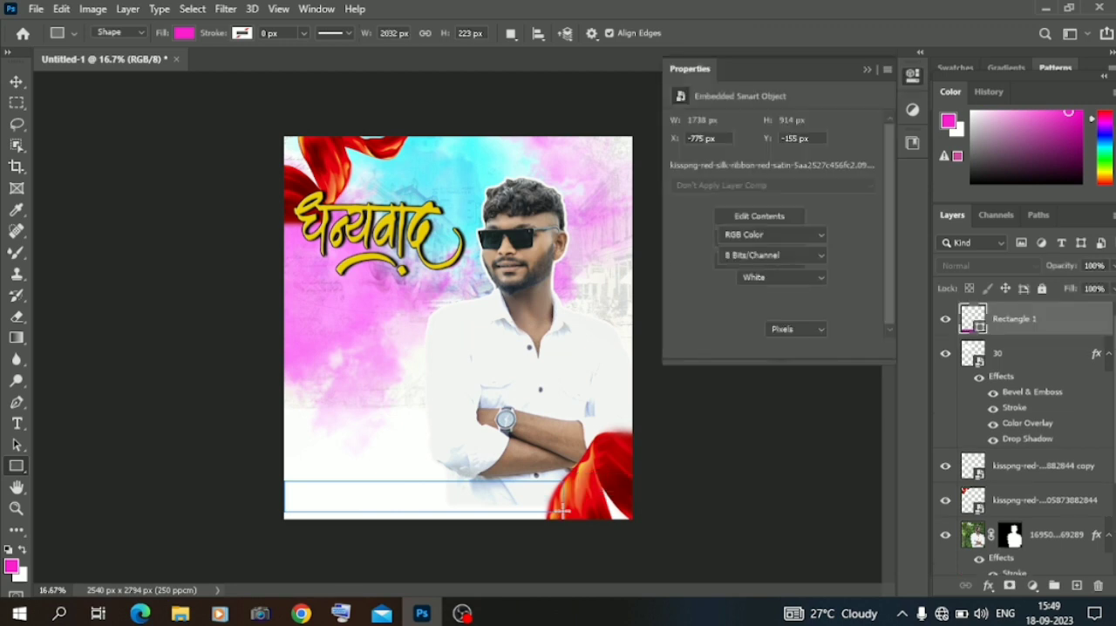
click(680, 173)
click(602, 240)
click(584, 243)
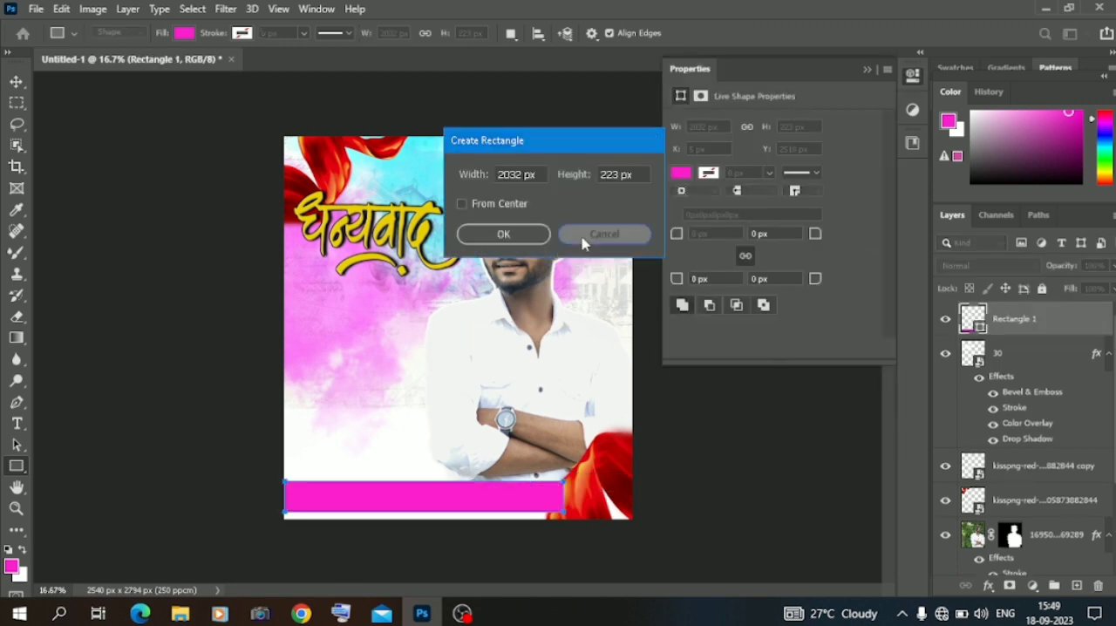
Fill the rectangle with a light cyan sampled from the painted cloud background.
click(886, 204)
drag(471, 81, 665, 110)
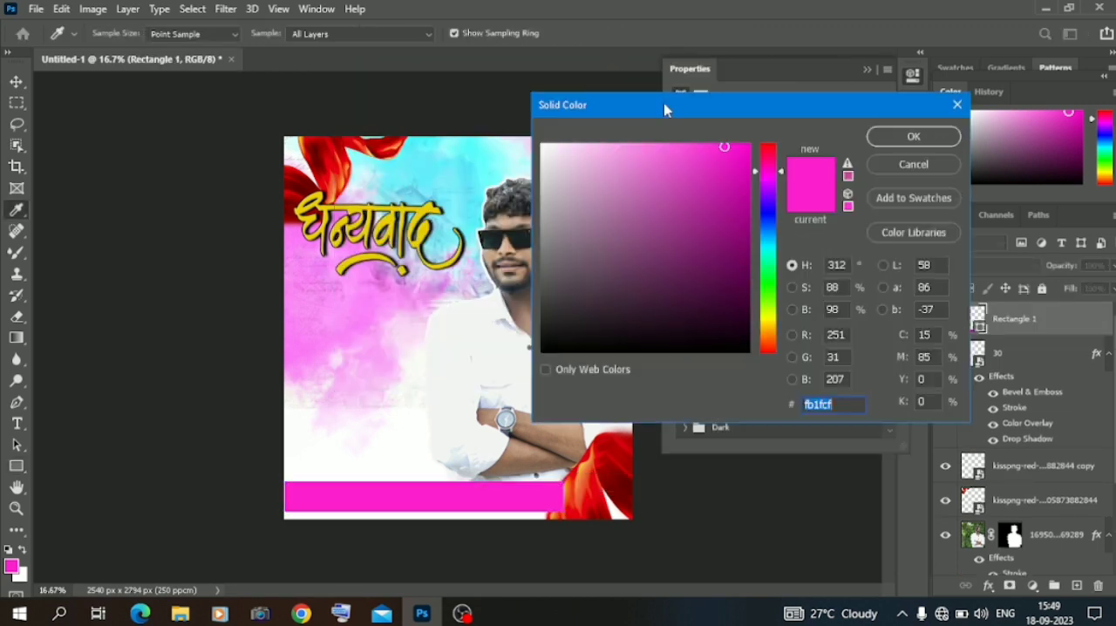
click(453, 237)
click(888, 139)
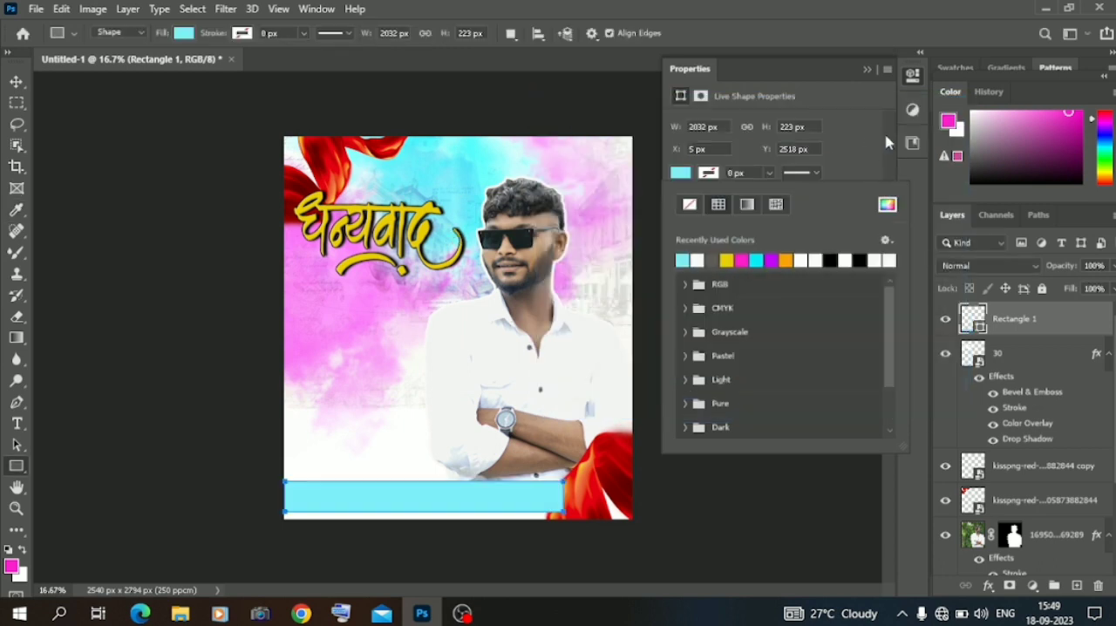
click(867, 69)
Choose the Eraser tool and rasterize the cyan rectangle layer so it can be erased.
click(19, 83)
click(18, 320)
click(456, 411)
click(497, 239)
Fade out the right end of the cyan band with a soft 1811 px Eraser, and deselect the layer.
right_click(535, 425)
drag(706, 367, 686, 368)
click(499, 395)
right_click(500, 395)
click(541, 236)
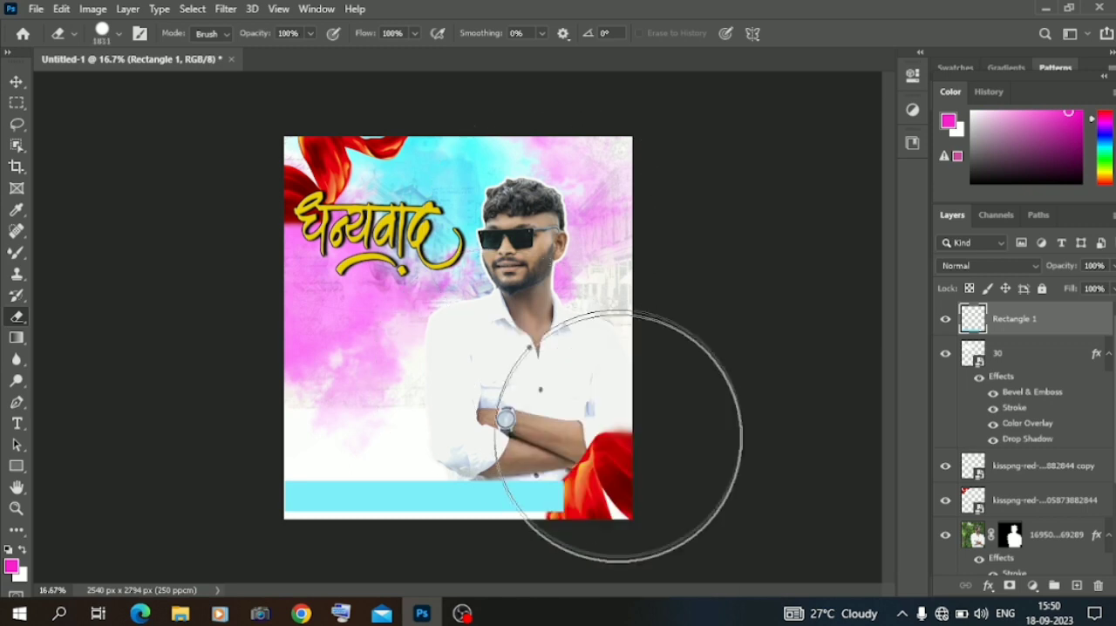
right_click(618, 433)
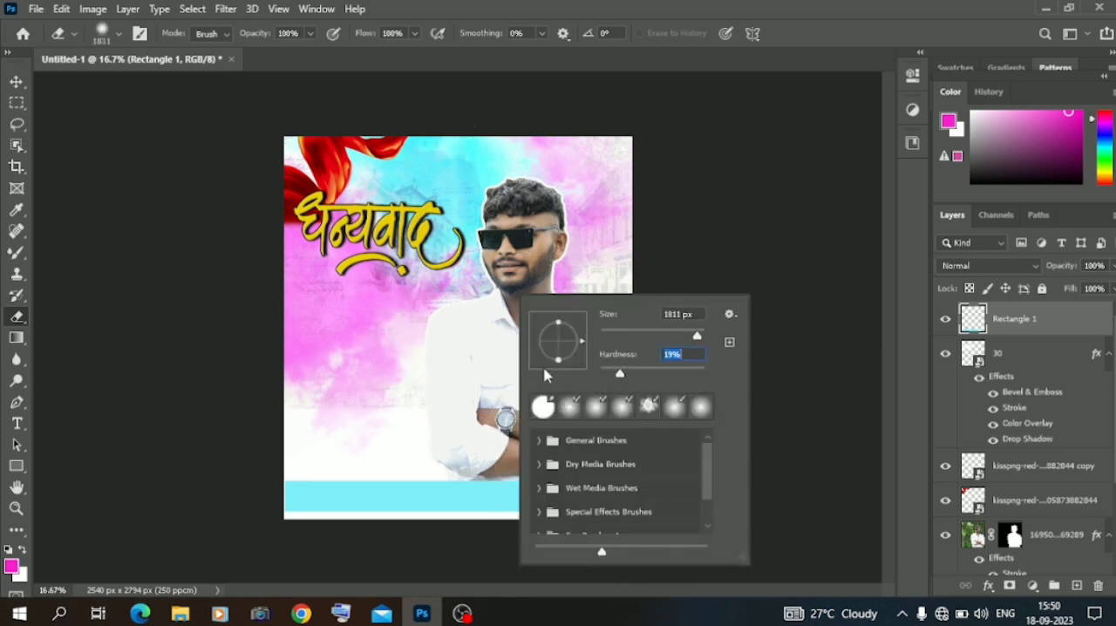
key(Return)
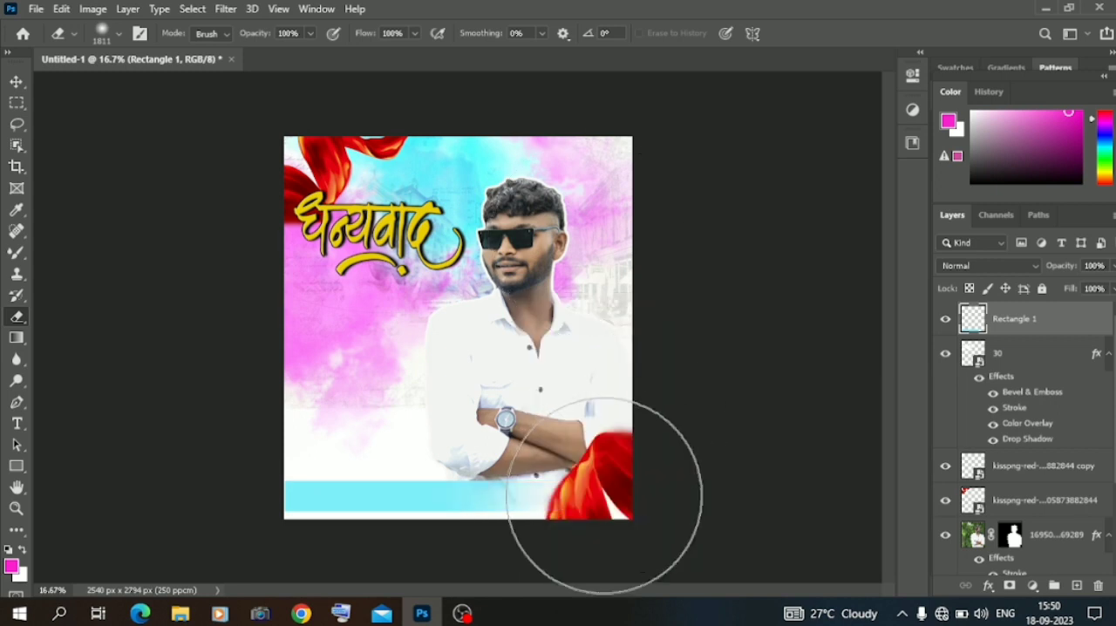
key(v)
click(106, 234)
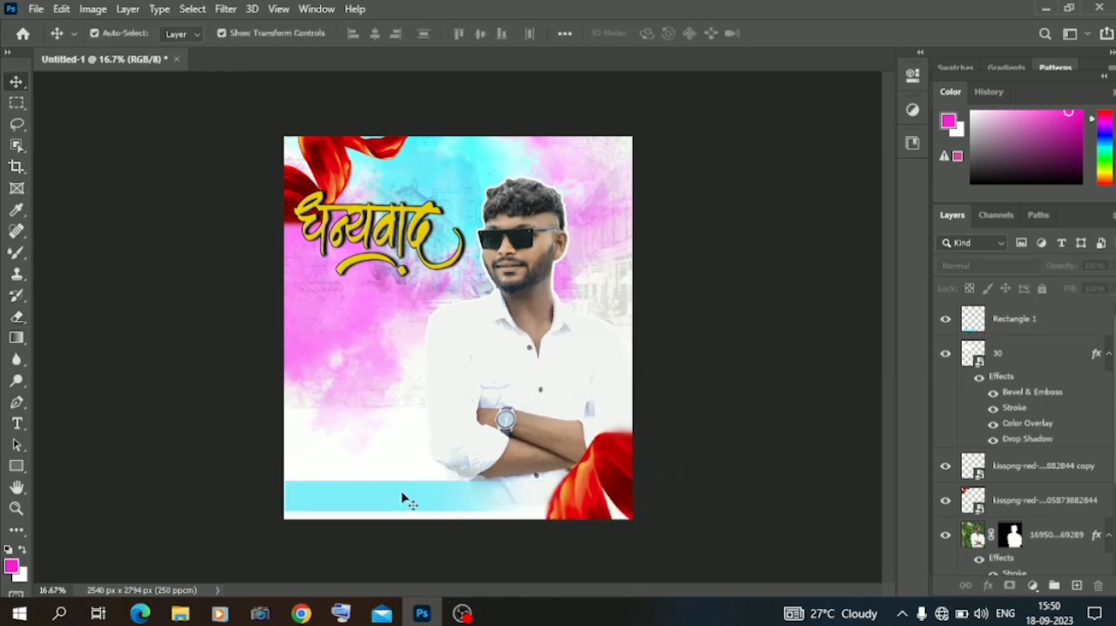
Add a dark Drop Shadow with Normal blending to the cyan band, angling it to fall beneath the band, and apply it.
click(404, 499)
right_click(998, 316)
click(819, 20)
click(568, 486)
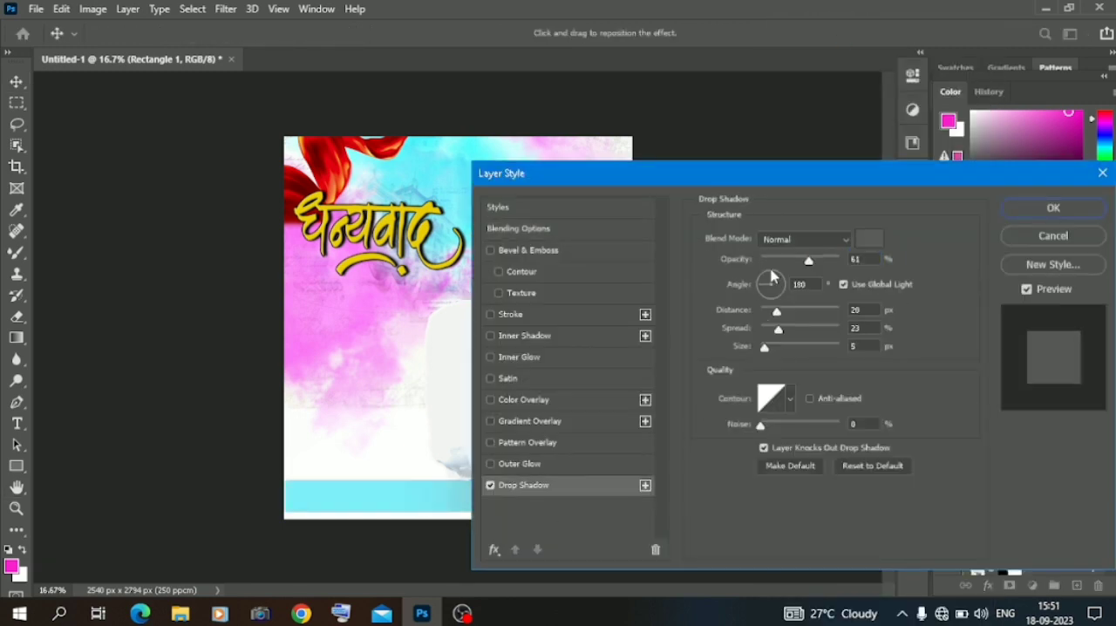
click(767, 281)
click(864, 241)
drag(553, 303, 542, 332)
click(911, 134)
click(1028, 209)
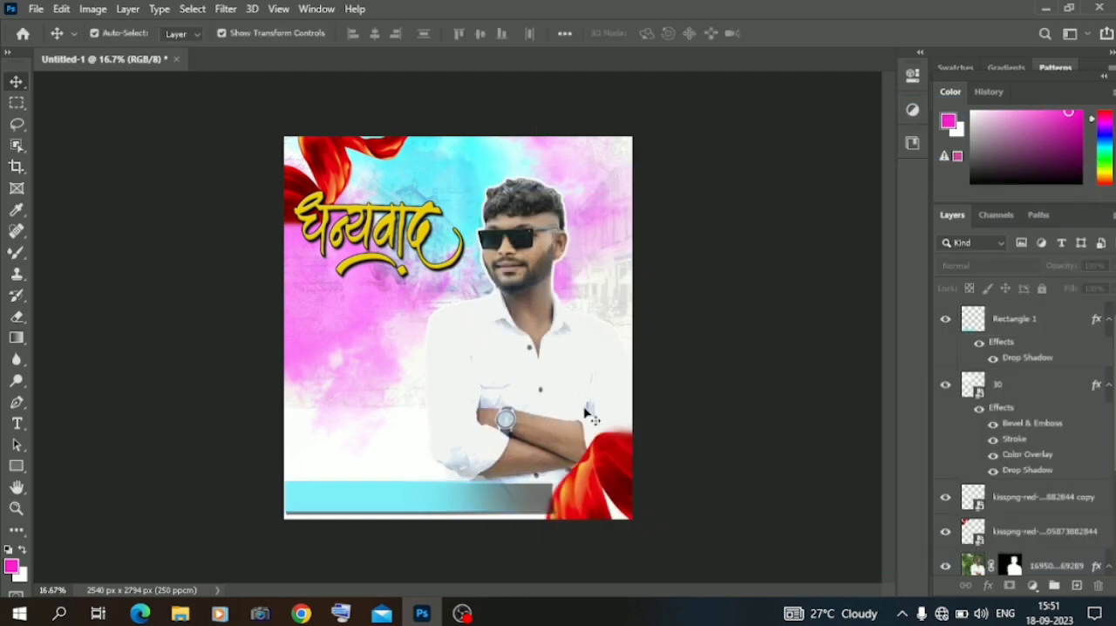
Try to fade the shadowed right end of the cyan band with the 1811 px Eraser, and undo the stroke.
click(16, 316)
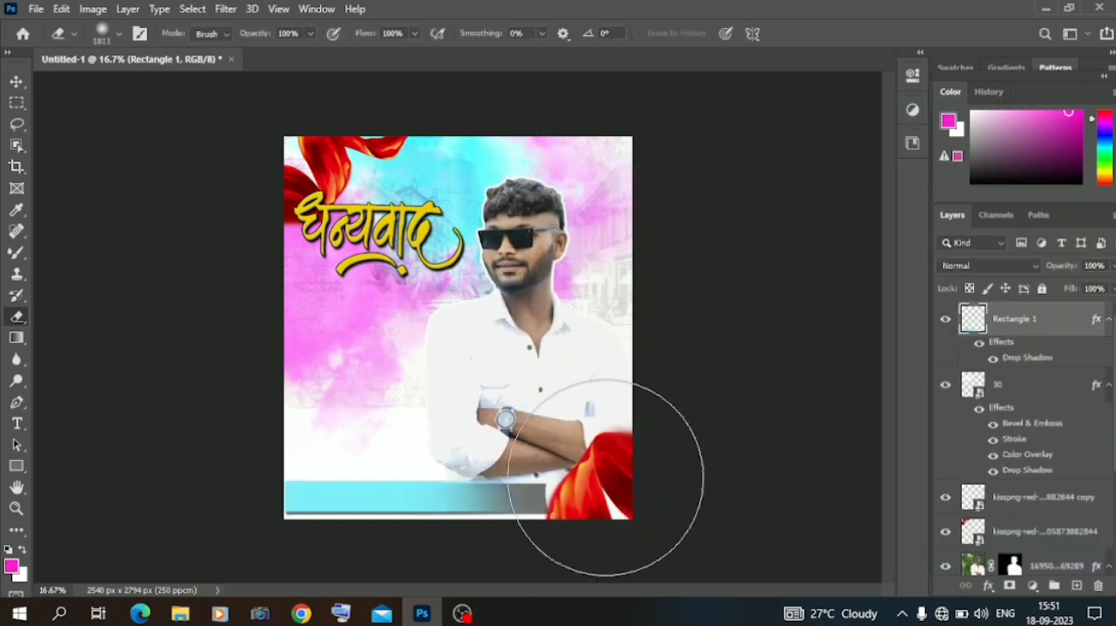
key(ctrl+z)
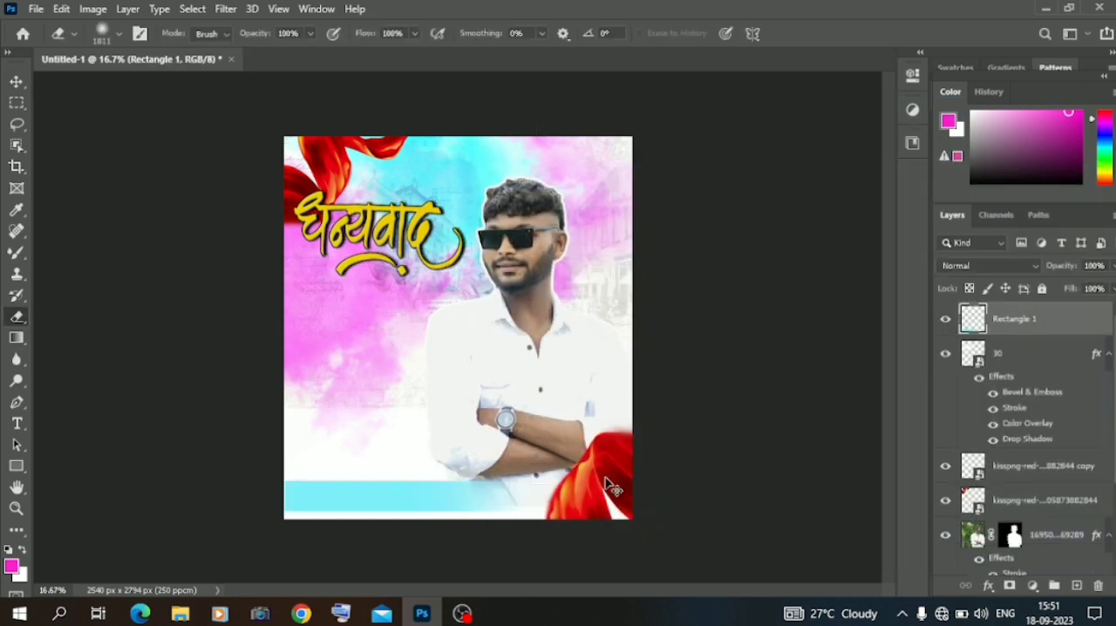
key(ctrl+shift+z)
right_click(581, 470)
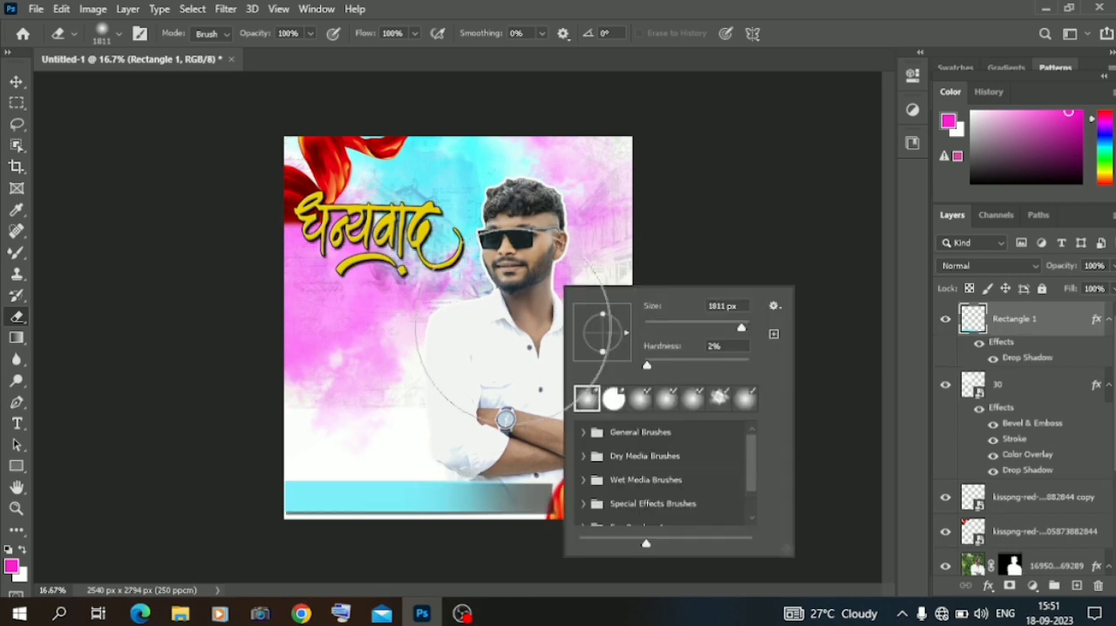
click(512, 328)
drag(608, 485, 558, 486)
key(ctrl+z)
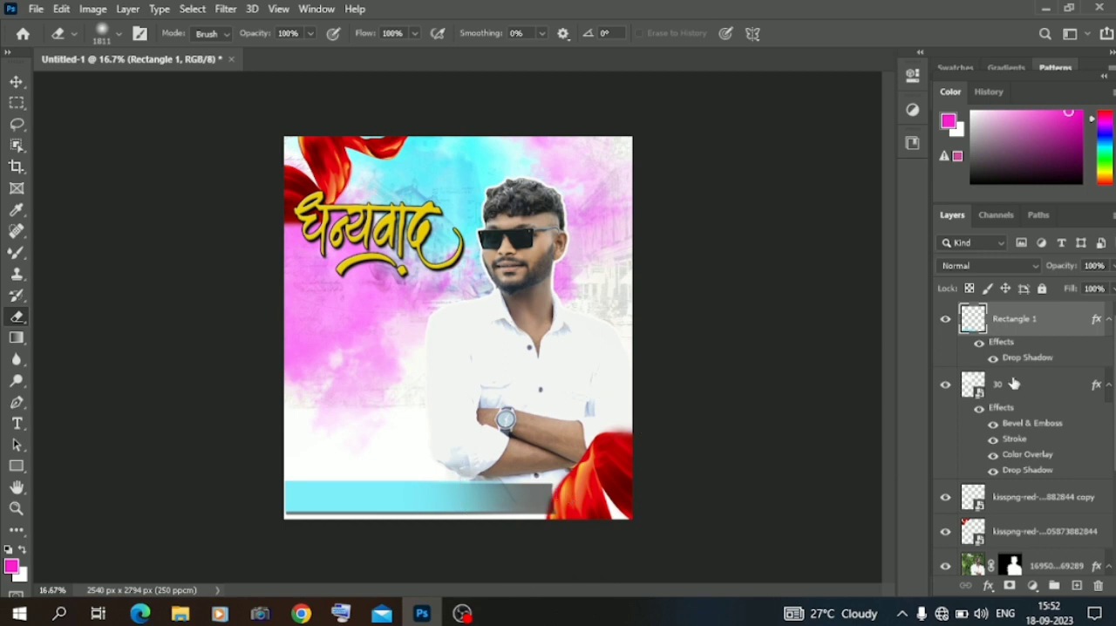
Duplicate the faded cyan band layer and turn off the Drop Shadow on both bands.
double_click(1023, 359)
click(492, 485)
click(1053, 207)
drag(1036, 317, 1076, 585)
right_click(1012, 325)
click(1043, 378)
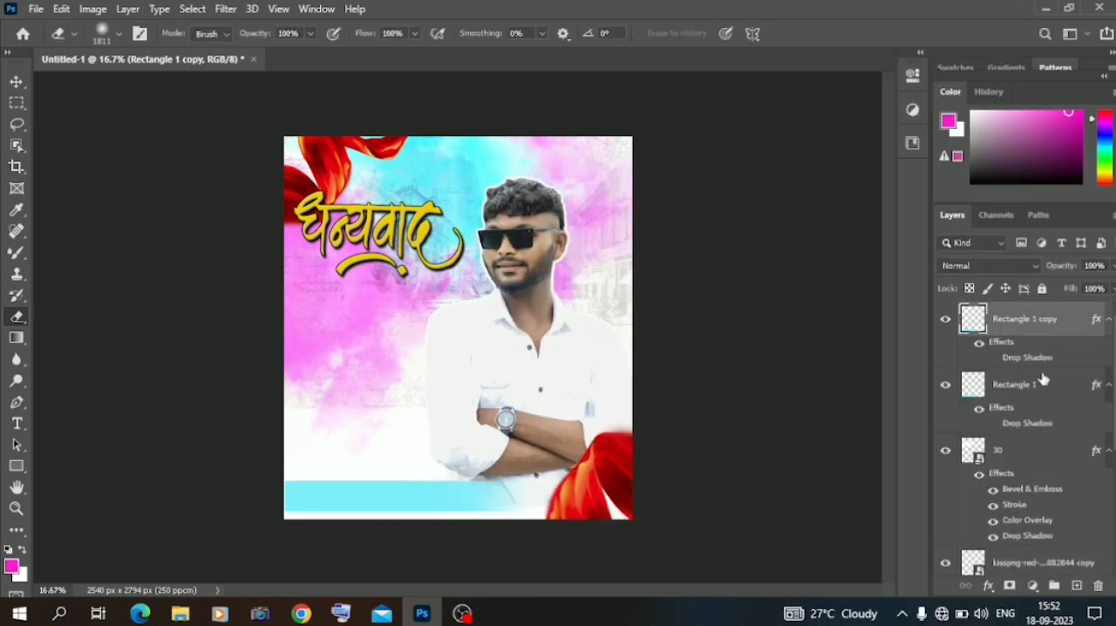
Re-enable the original cyan band's Drop Shadow at 61% opacity, 20 px distance and 23% spread, and erase the band's right end.
right_click(1009, 384)
click(867, 24)
click(523, 486)
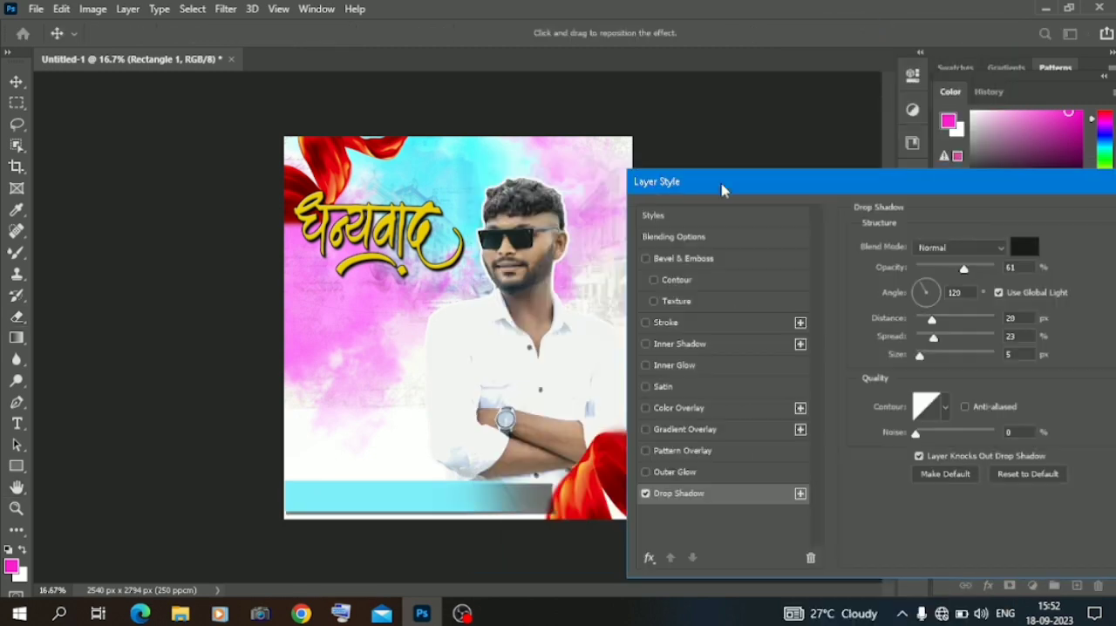
drag(1021, 188, 834, 210)
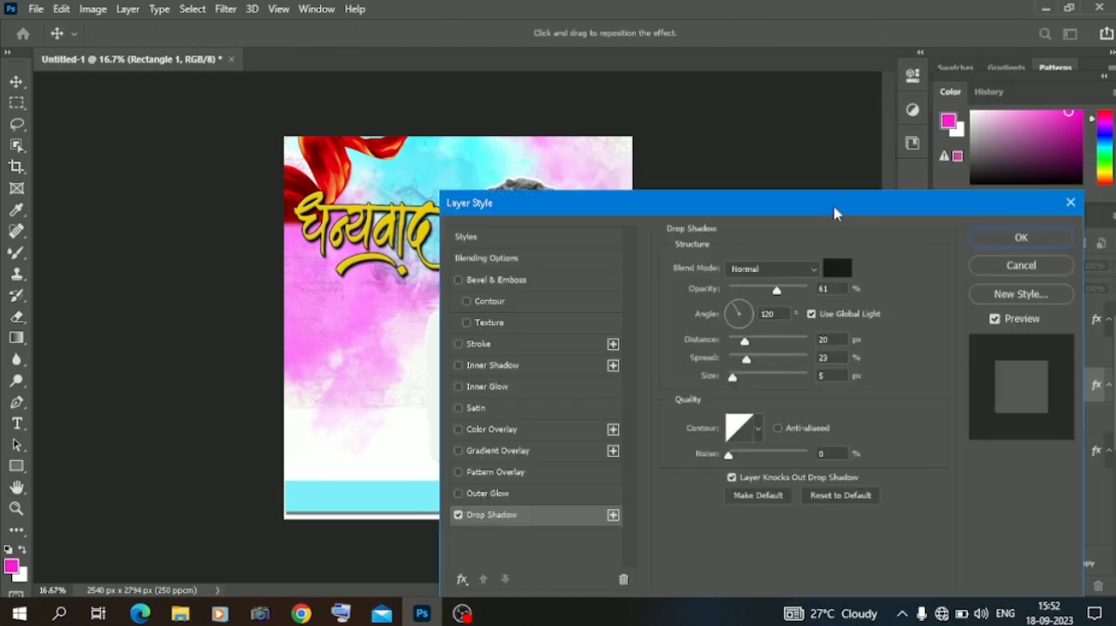
click(1021, 238)
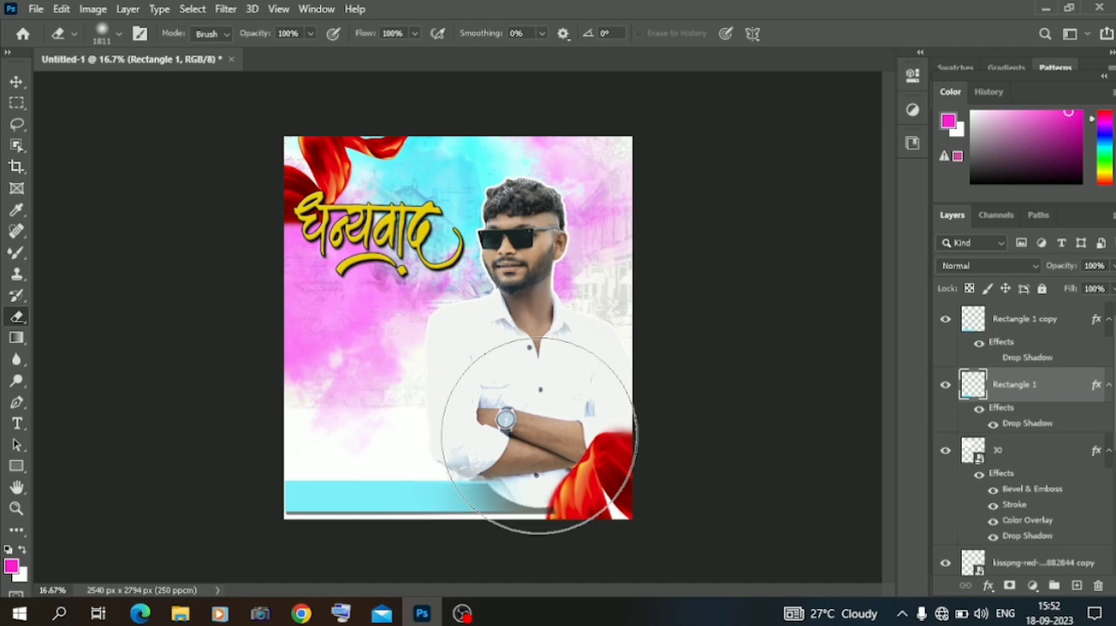
click(555, 474)
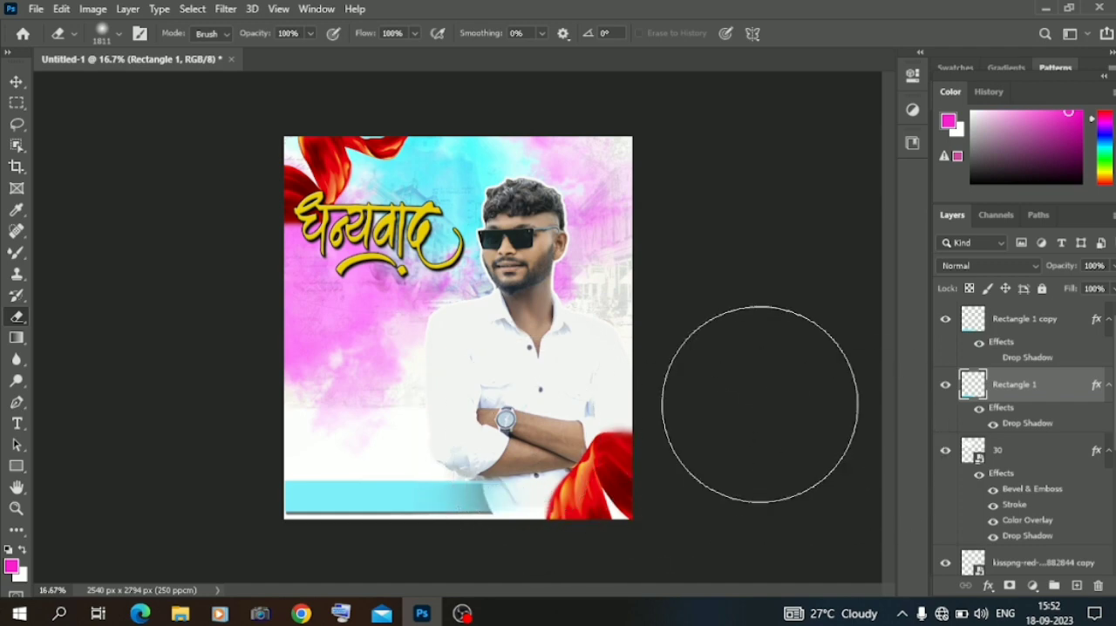
click(800, 326)
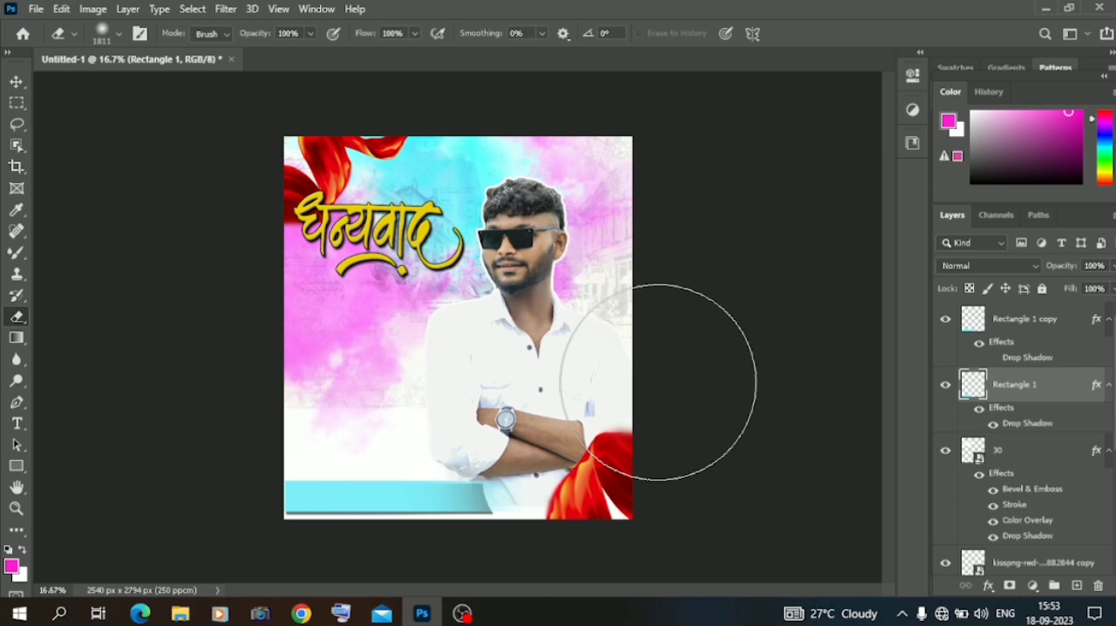
Delete the original cyan band layer, keeping only the copy without a shadow.
click(1097, 586)
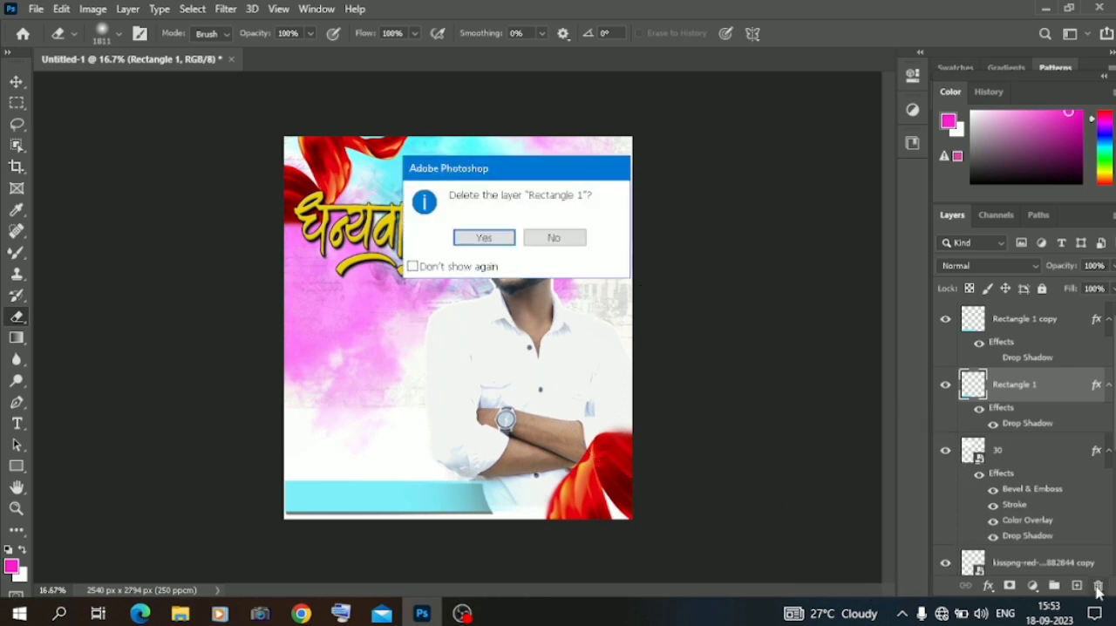
click(478, 233)
click(16, 82)
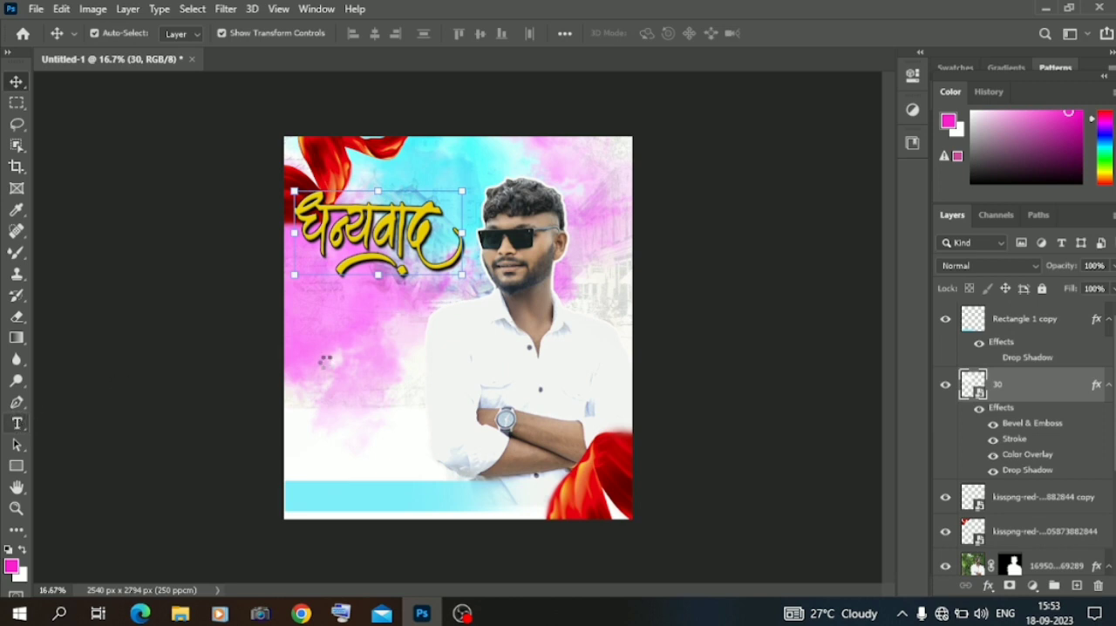
Create a new text layer below the yellow calligraphy and browse the full font list for a Devanagari font.
key(t)
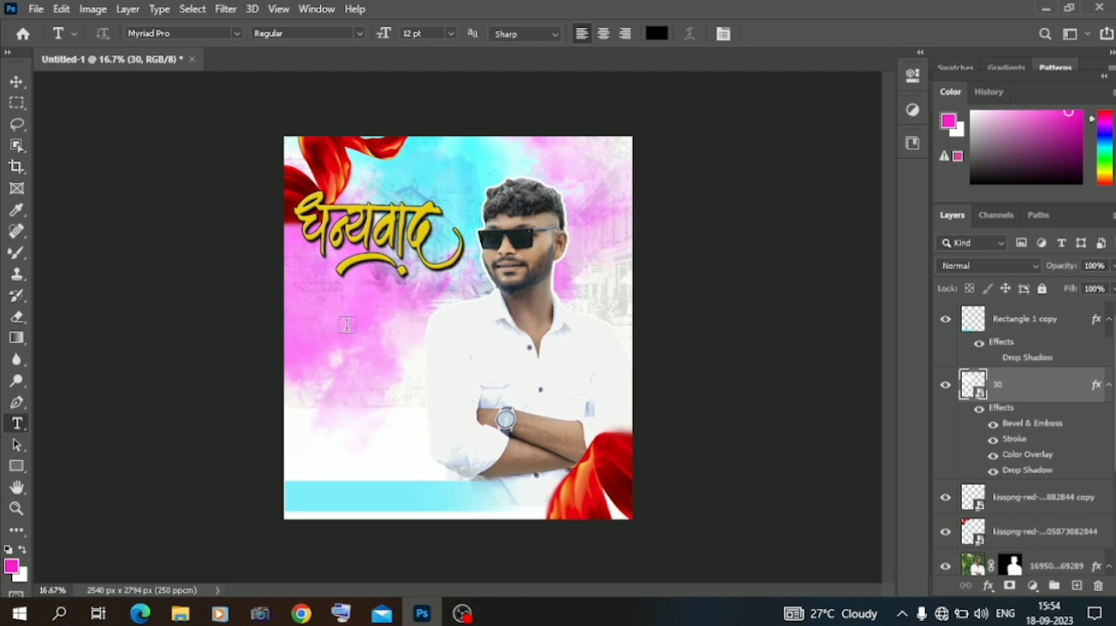
click(236, 34)
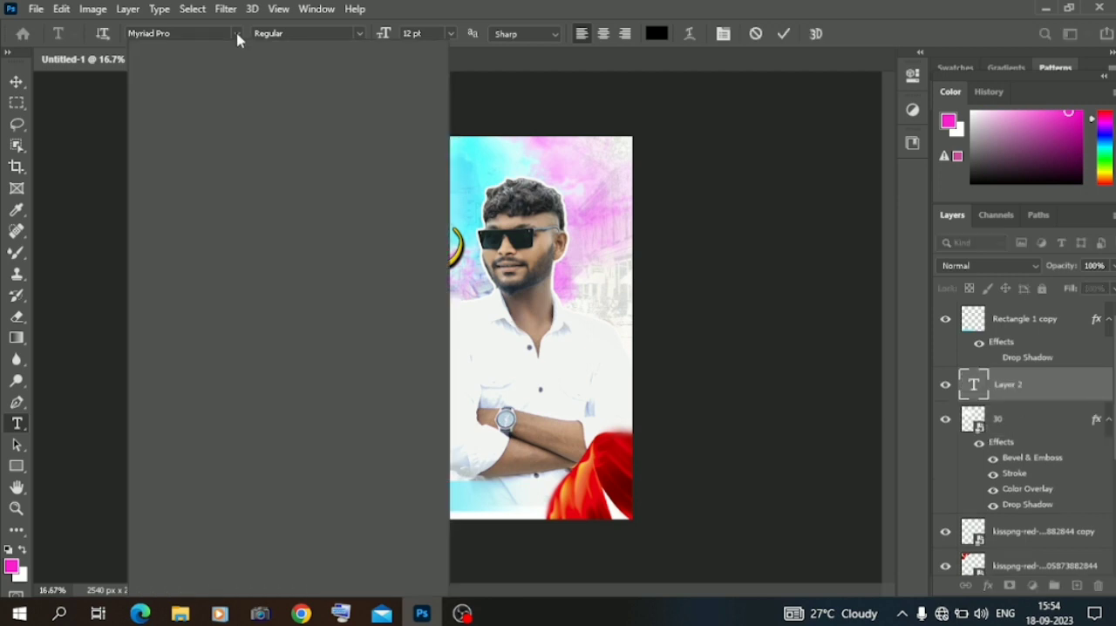
click(279, 55)
click(228, 57)
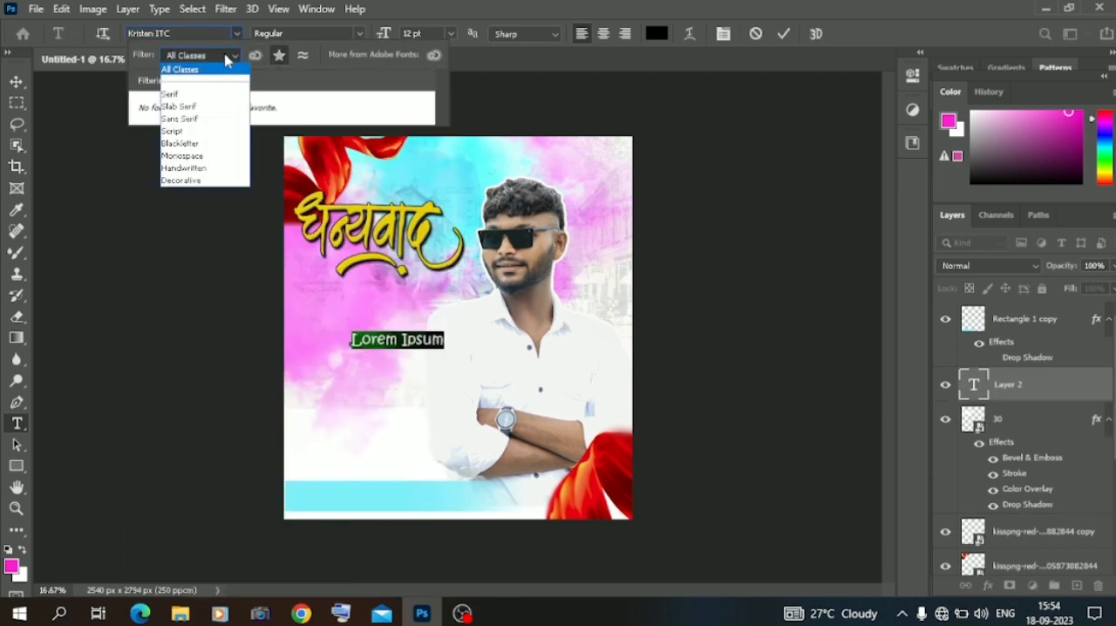
click(277, 55)
drag(441, 91, 440, 137)
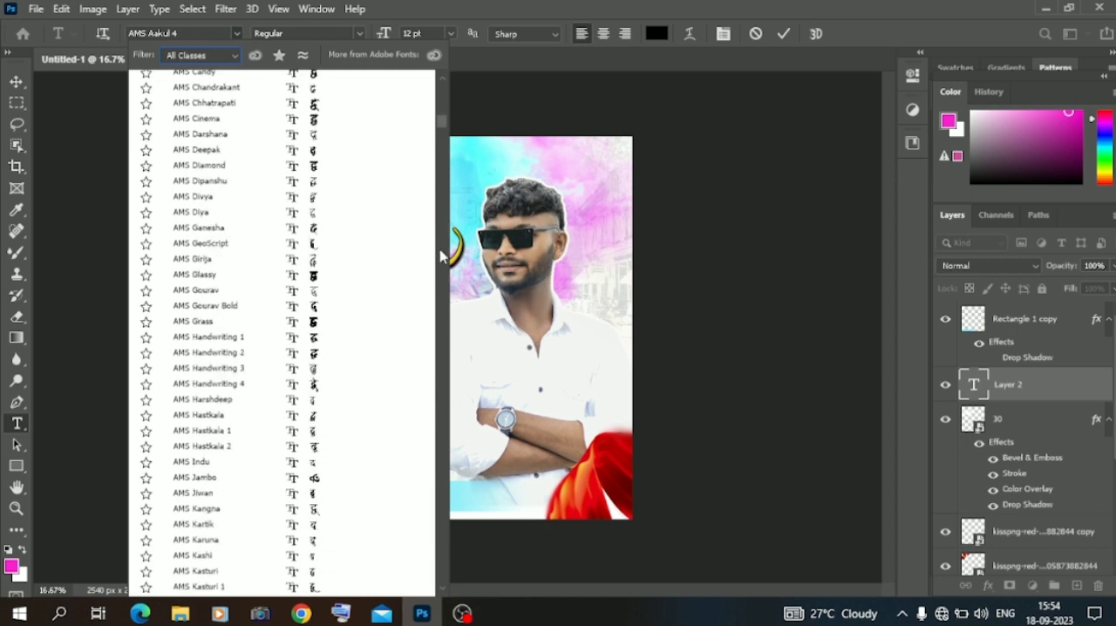
drag(441, 257, 441, 251)
click(327, 115)
Enter the multi-line Marathi thank-you message as black text in the SHREE-DEV7-1097 font.
click(317, 9)
click(371, 283)
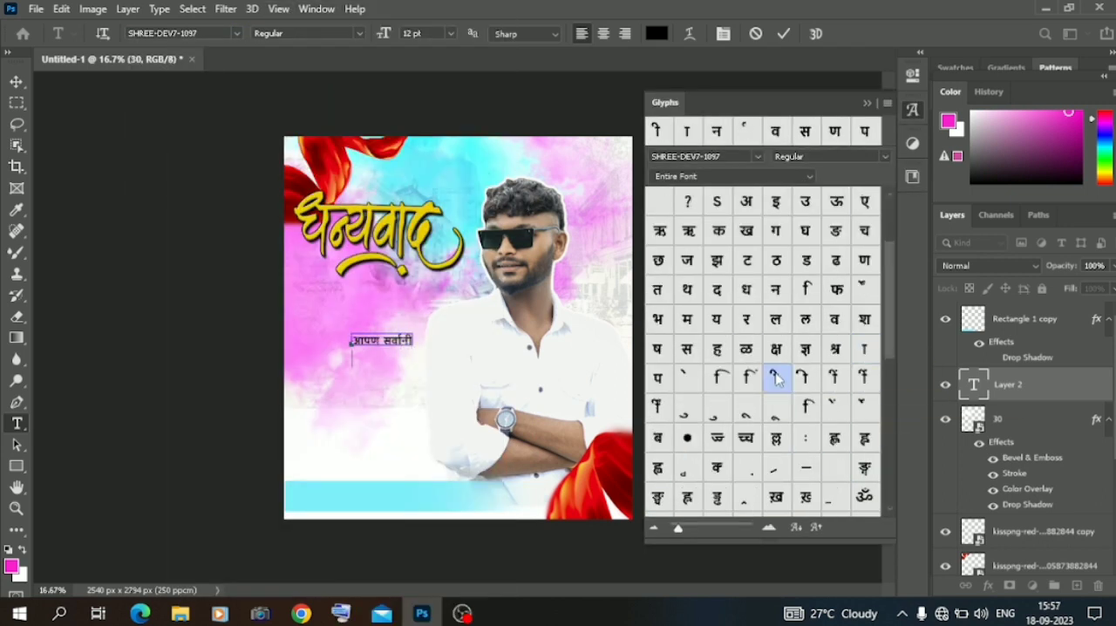
double_click(865, 349)
scroll(865, 366, up, 2)
double_click(865, 466)
scroll(775, 349, down, 2)
double_click(777, 288)
scroll(776, 349, down, 2)
double_click(864, 202)
scroll(776, 366, down, 4)
scroll(734, 325, up, 10)
double_click(747, 201)
scroll(775, 349, down, 5)
double_click(806, 289)
scroll(776, 349, up, 5)
double_click(717, 403)
double_click(806, 289)
click(388, 426)
scroll(776, 348, up, 5)
double_click(864, 379)
double_click(865, 467)
double_click(747, 320)
double_click(687, 496)
double_click(776, 437)
double_click(686, 498)
scroll(775, 366, down, 4)
double_click(864, 320)
scroll(776, 366, up, 5)
double_click(688, 496)
drag(428, 483, 430, 523)
double_click(747, 438)
double_click(687, 437)
double_click(865, 467)
scroll(776, 366, down, 4)
double_click(688, 378)
click(867, 103)
Position the Marathi message beneath the calligraphy and centre-align its lines.
click(16, 81)
drag(392, 402, 356, 338)
drag(395, 380, 354, 386)
key(Return)
double_click(347, 376)
click(604, 33)
click(17, 81)
Move the yellow calligraphy slightly higher and shift the message a little to the right beneath it.
click(387, 230)
drag(392, 229, 388, 209)
click(394, 224)
key(ctrl+t)
click(86, 154)
drag(366, 349, 378, 348)
Set the word वाढदिवसा in the message to 16 pt and शुभेच्छा to 14 pt.
double_click(340, 303)
click(339, 308)
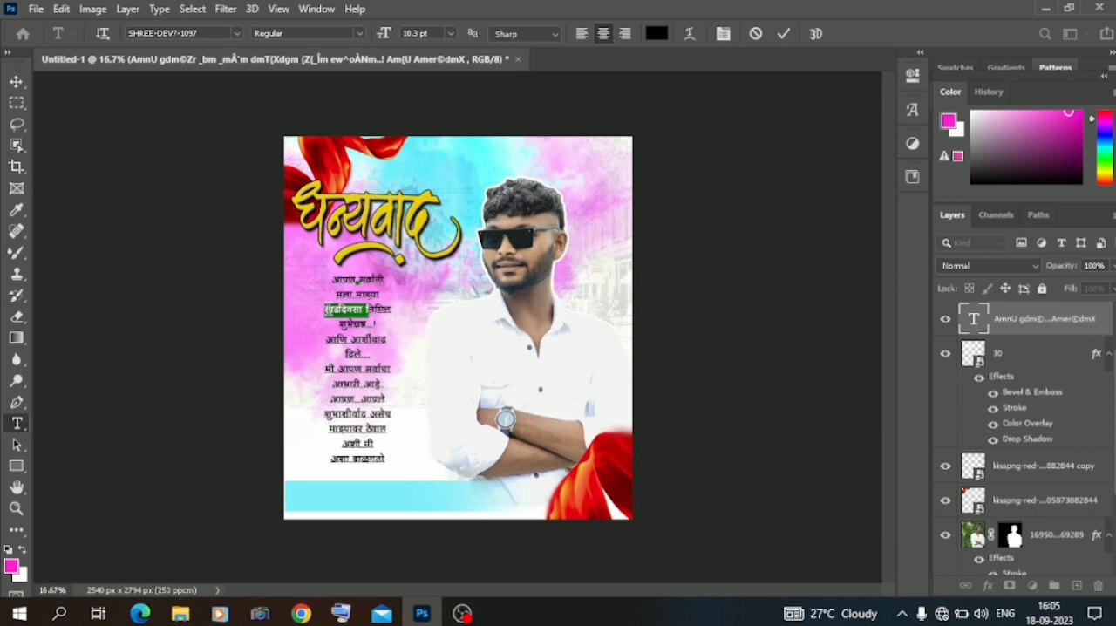
click(451, 33)
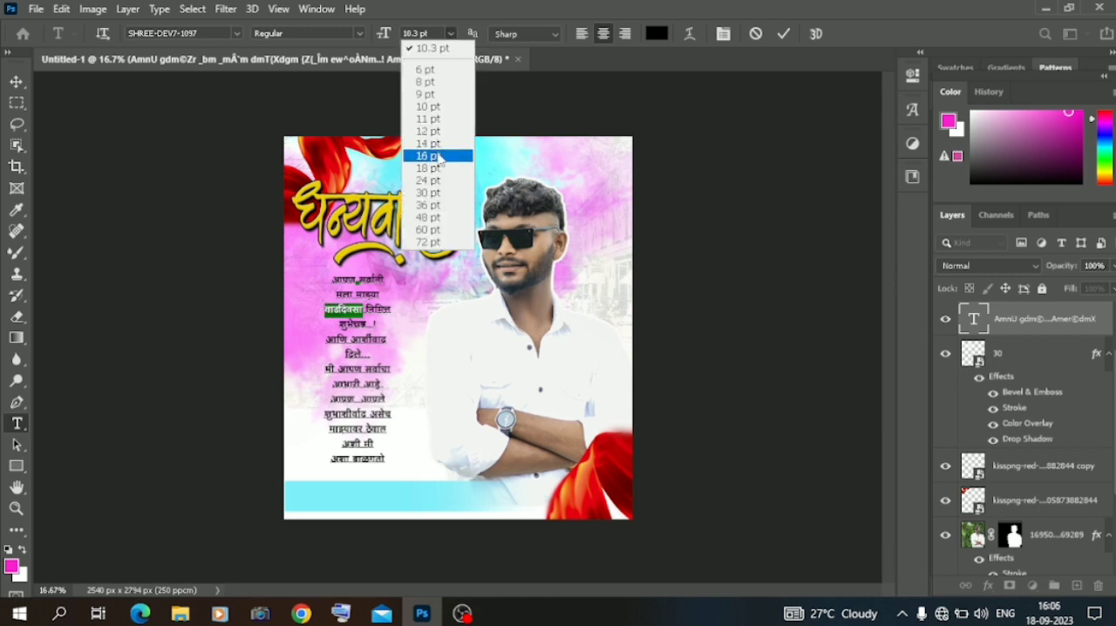
click(439, 156)
click(449, 33)
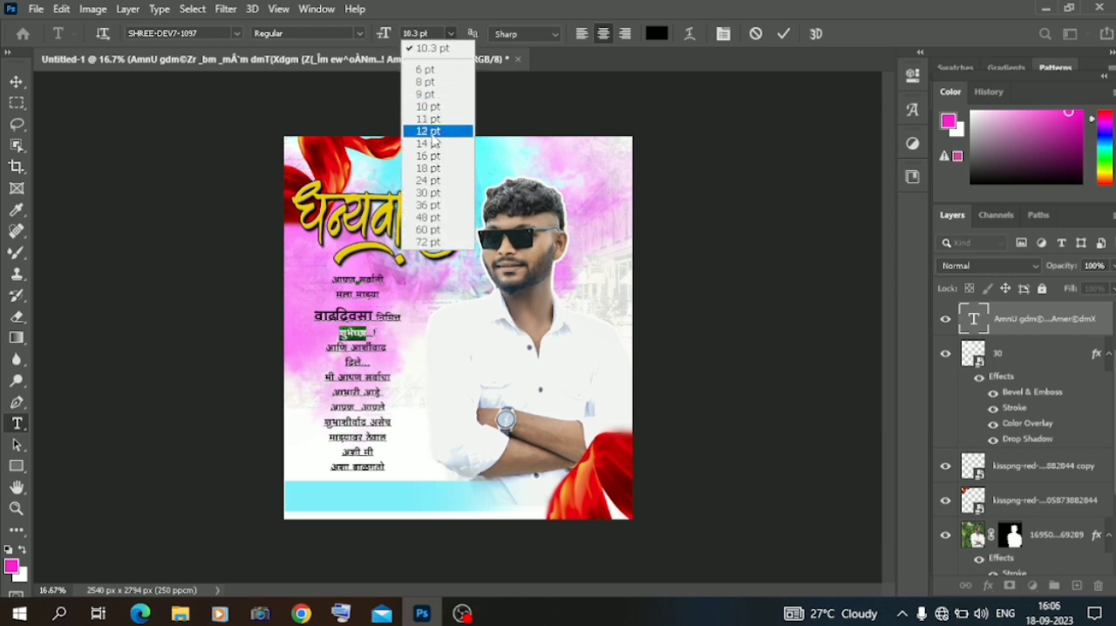
click(430, 139)
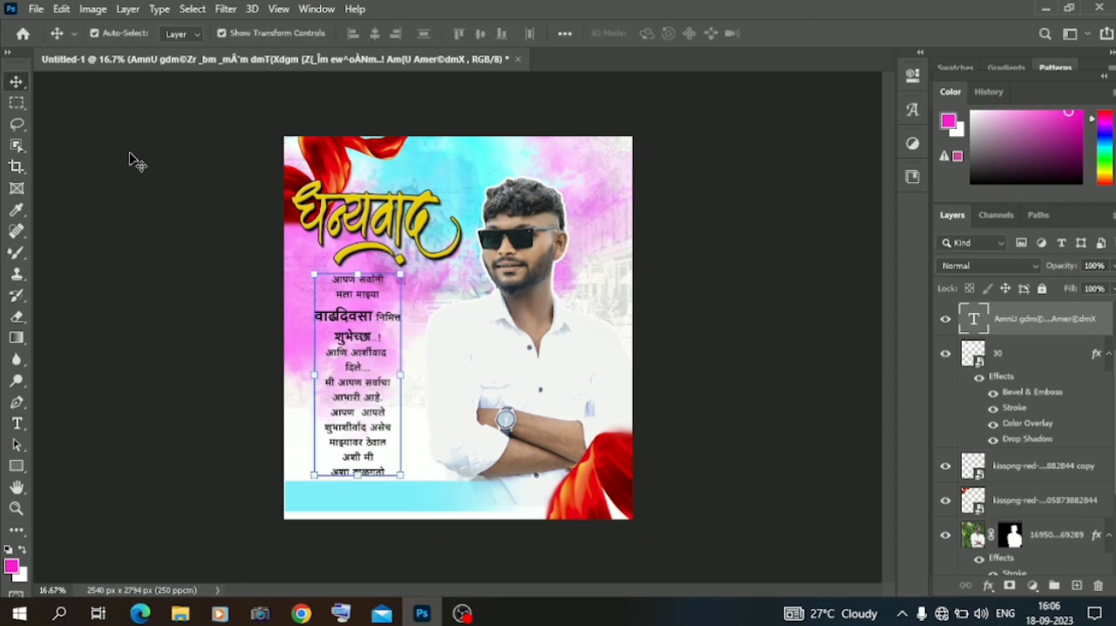
Set the word आर्शीवाद to 16 pt and move the message slightly closer to the calligraphy.
double_click(383, 359)
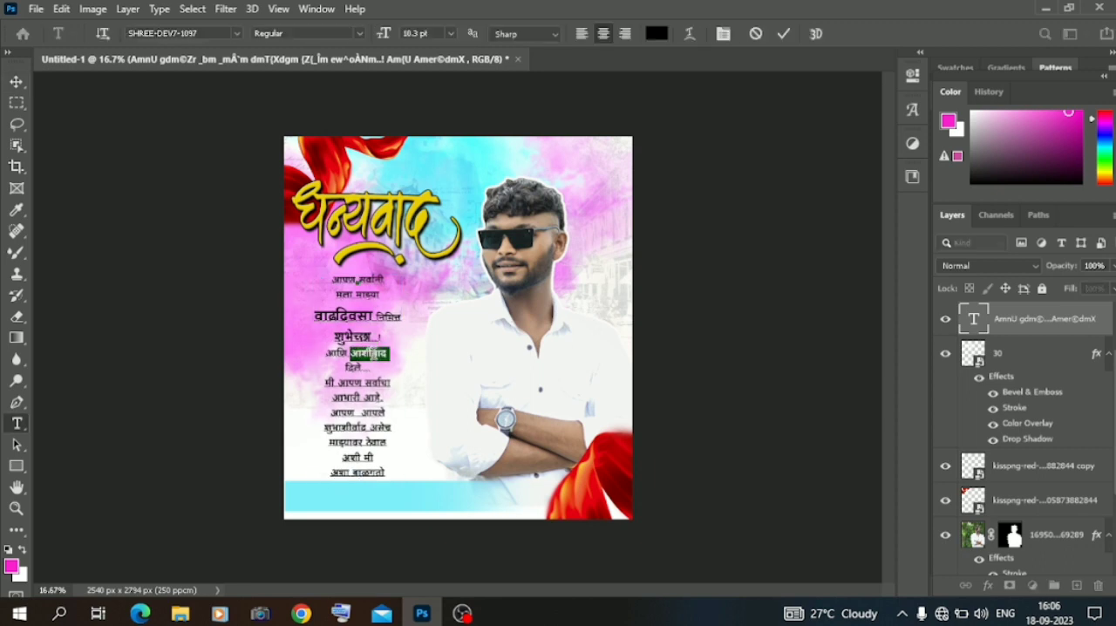
right_click(373, 366)
click(450, 33)
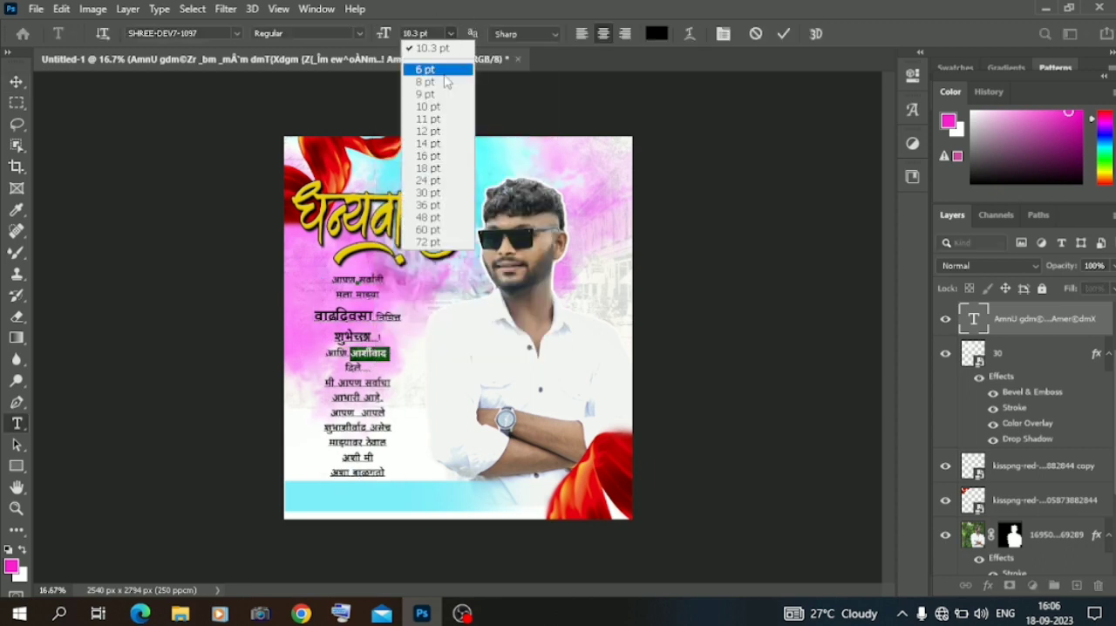
click(431, 156)
click(16, 81)
drag(353, 328, 352, 312)
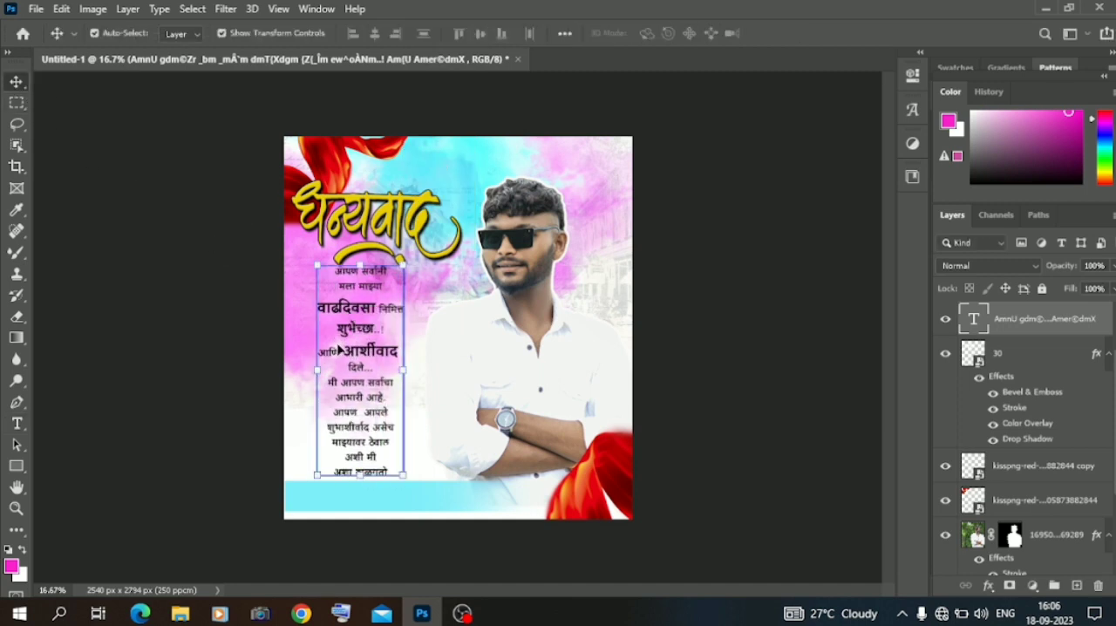
Tighten the leading of the message's lower lines, from दिले… to the last line.
double_click(367, 405)
drag(348, 368, 391, 473)
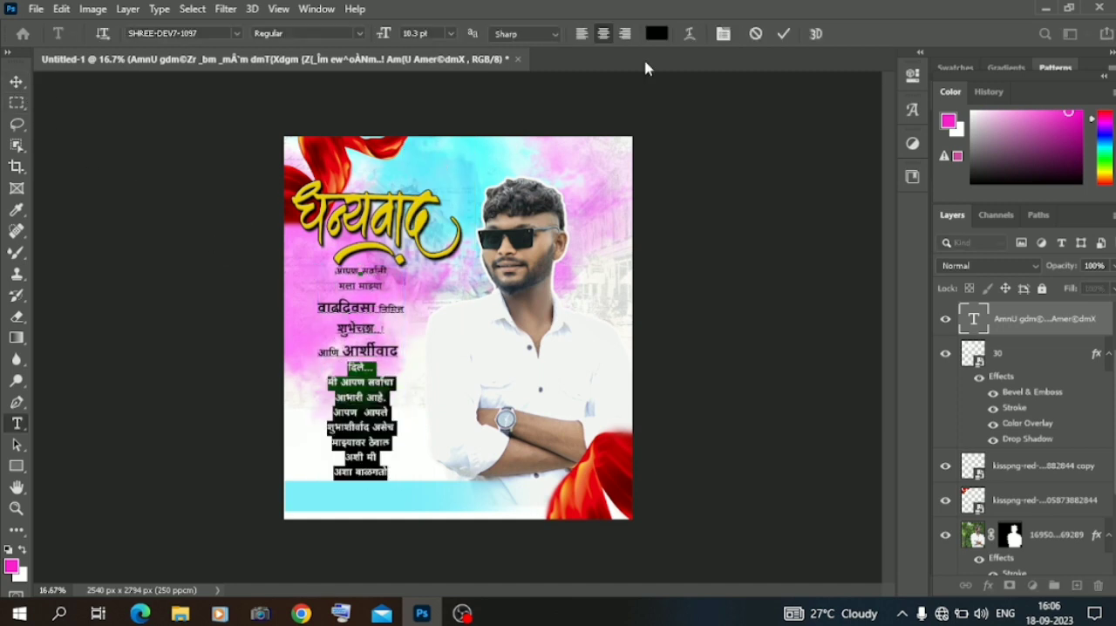
click(913, 76)
drag(765, 282, 765, 285)
Adjust the leading of the message's opening lines and set it to 15 pt for the three lines with enlarged words.
drag(336, 265, 387, 291)
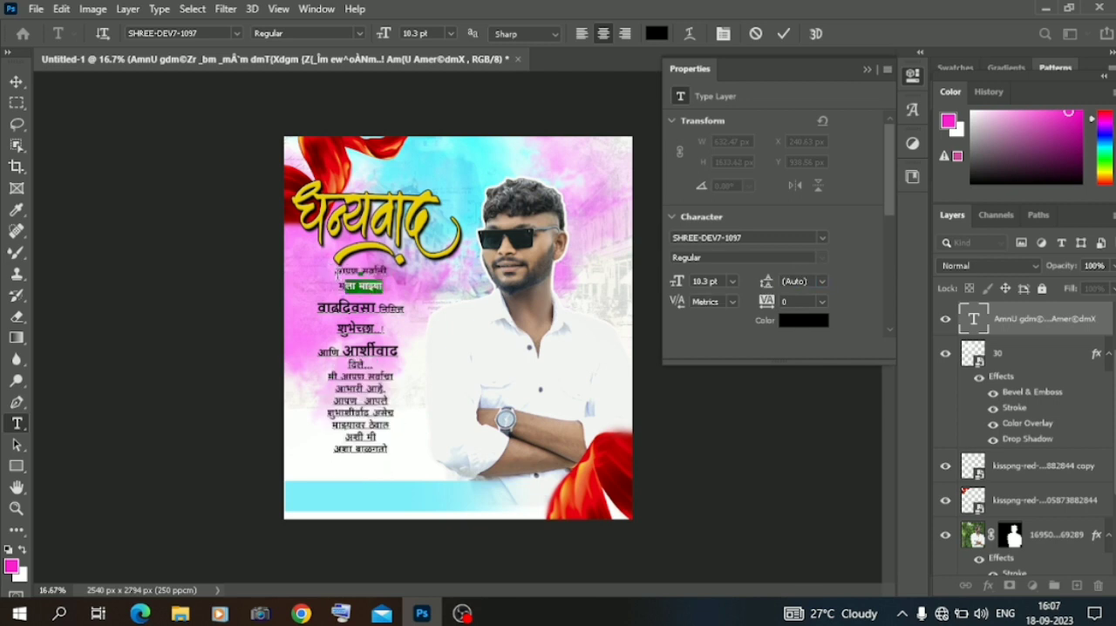
drag(764, 284, 763, 285)
drag(336, 267, 403, 347)
drag(319, 308, 408, 356)
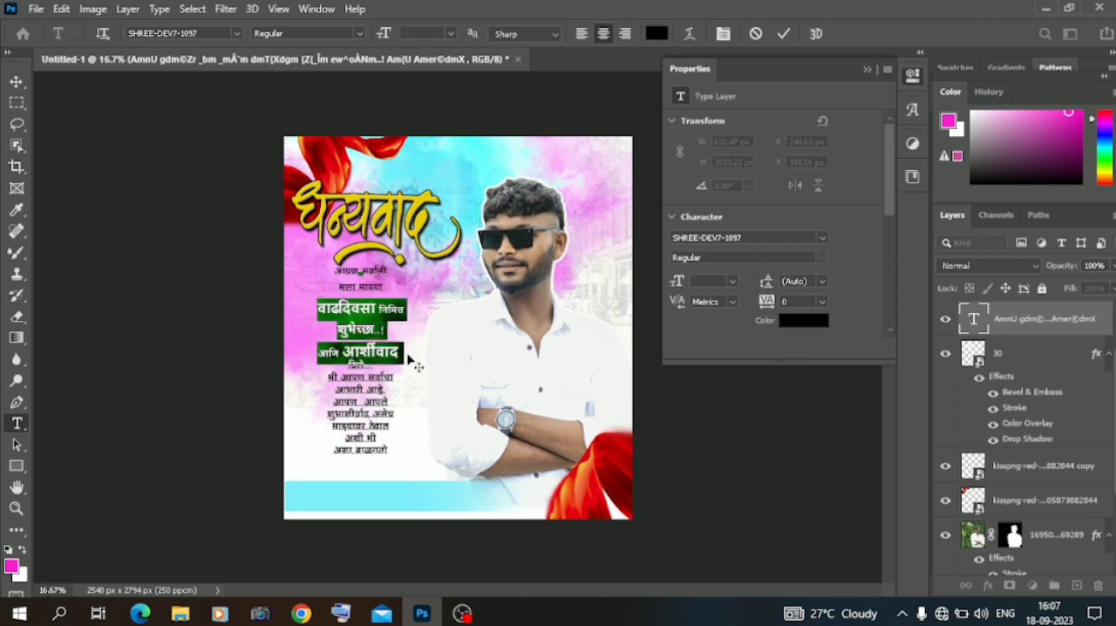
drag(765, 284, 761, 287)
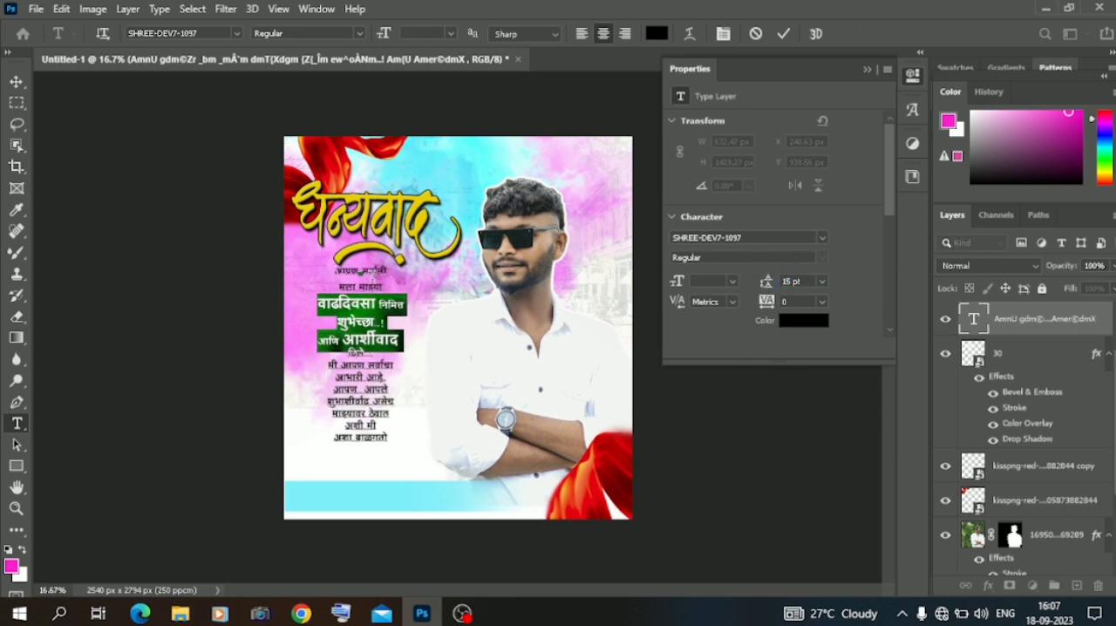
Tighten the leading of the message's first two lines and select part of the word वाढदिवसा.
mouse_move(336, 268)
mouse_down()
mouse_move(406, 353)
mouse_move(404, 307)
mouse_move(345, 271)
mouse_up()
drag(765, 284, 756, 291)
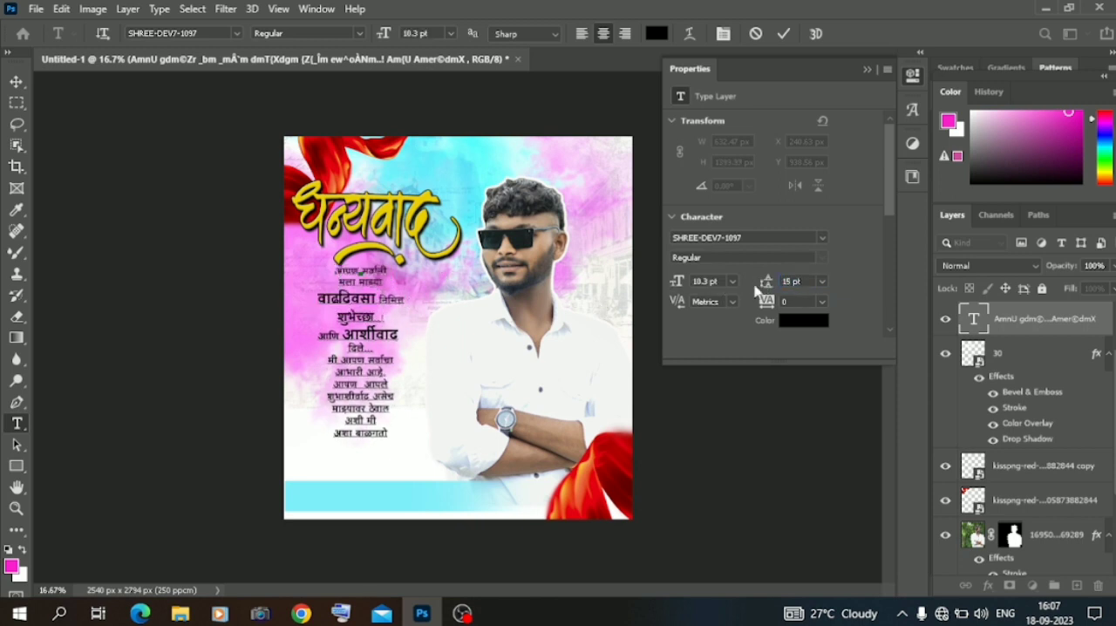
double_click(358, 307)
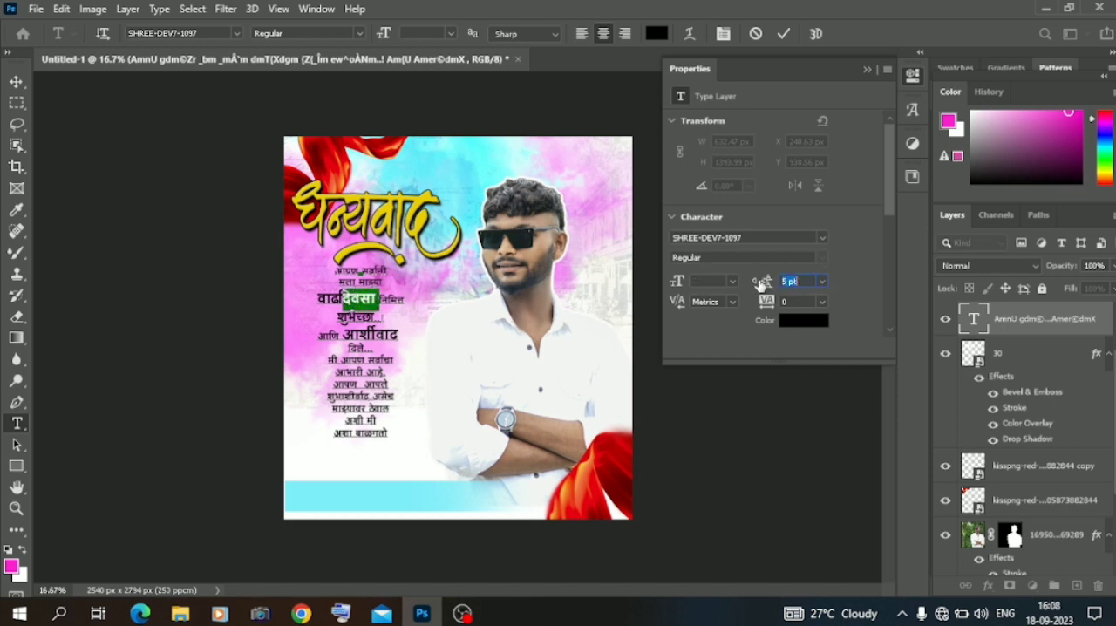
Scale the whole message proportionally to 112.80% beneath the calligraphy.
click(17, 81)
key(ctrl+t)
mouse_move(402, 453)
mouse_down()
mouse_move(423, 482)
mouse_move(386, 450)
mouse_up()
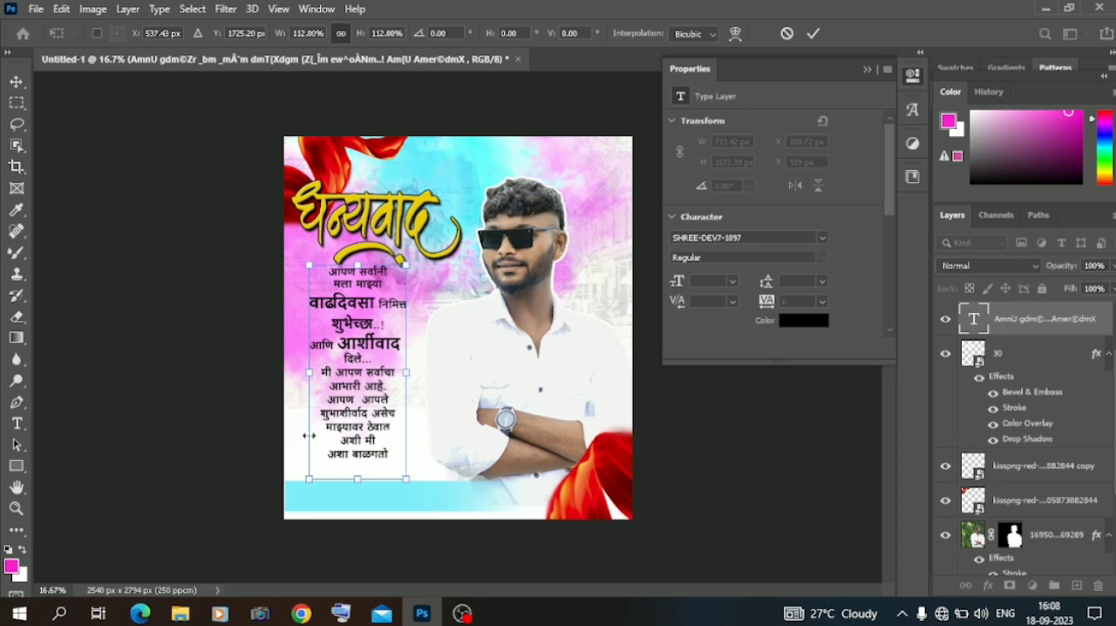
click(77, 218)
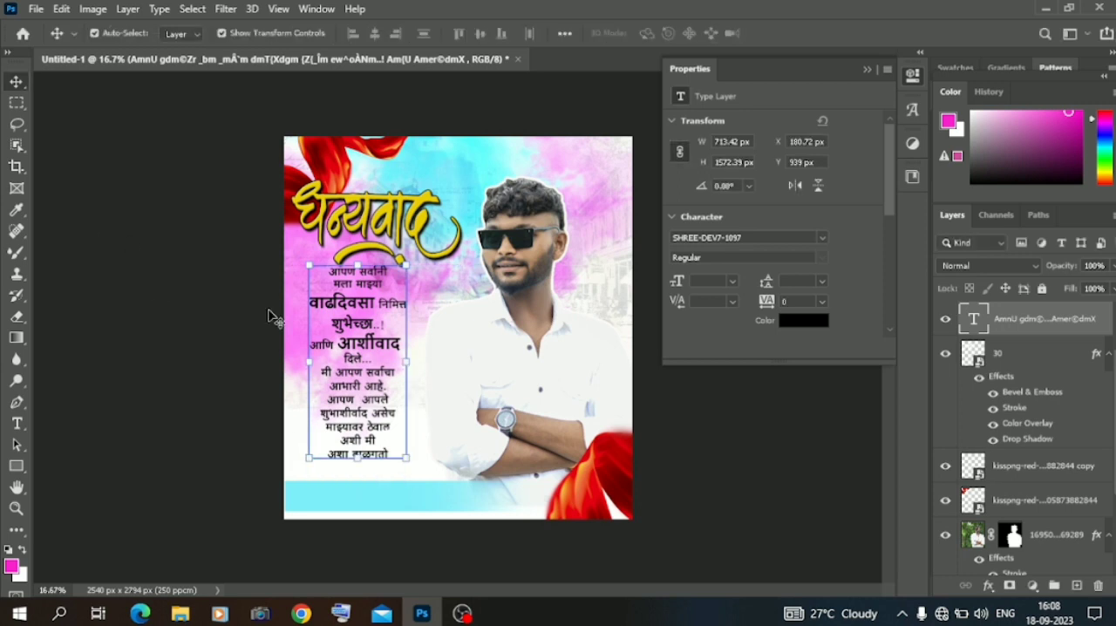
Recolour the enlarged word वाढदिवसा in the message orange, hex f05816.
triple_click(341, 303)
drag(376, 302, 311, 299)
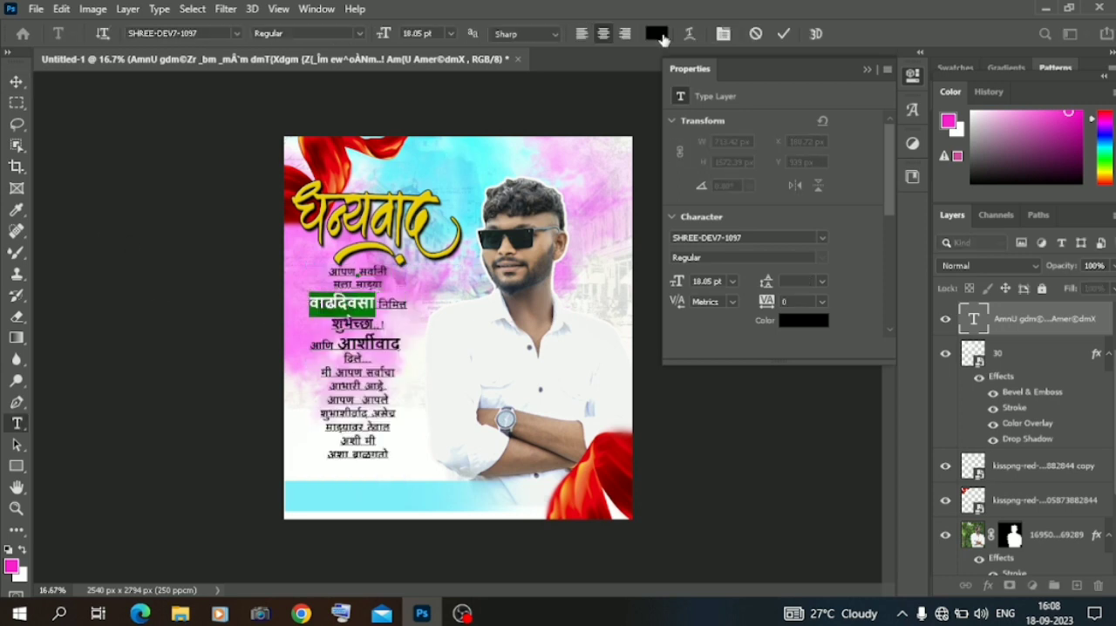
click(656, 34)
click(662, 153)
click(704, 146)
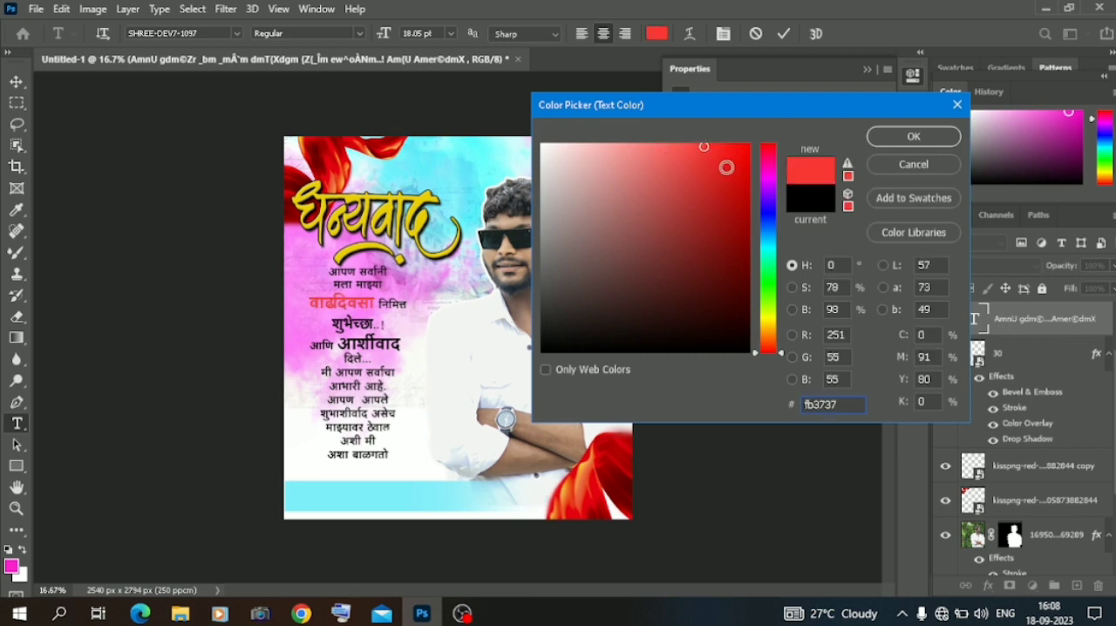
click(767, 322)
click(729, 200)
click(767, 342)
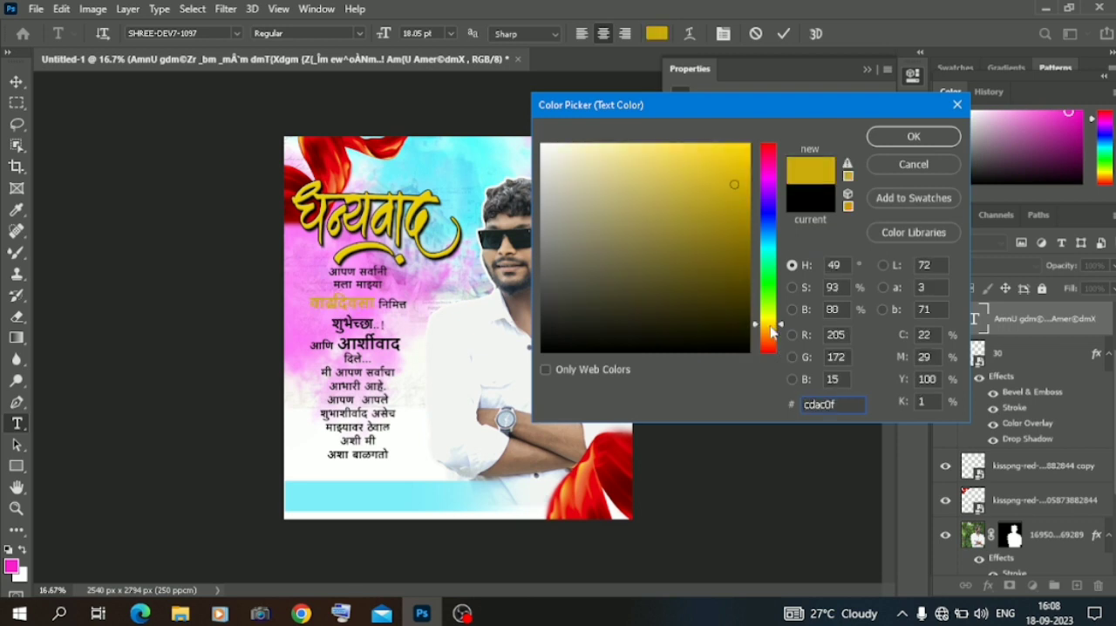
click(722, 164)
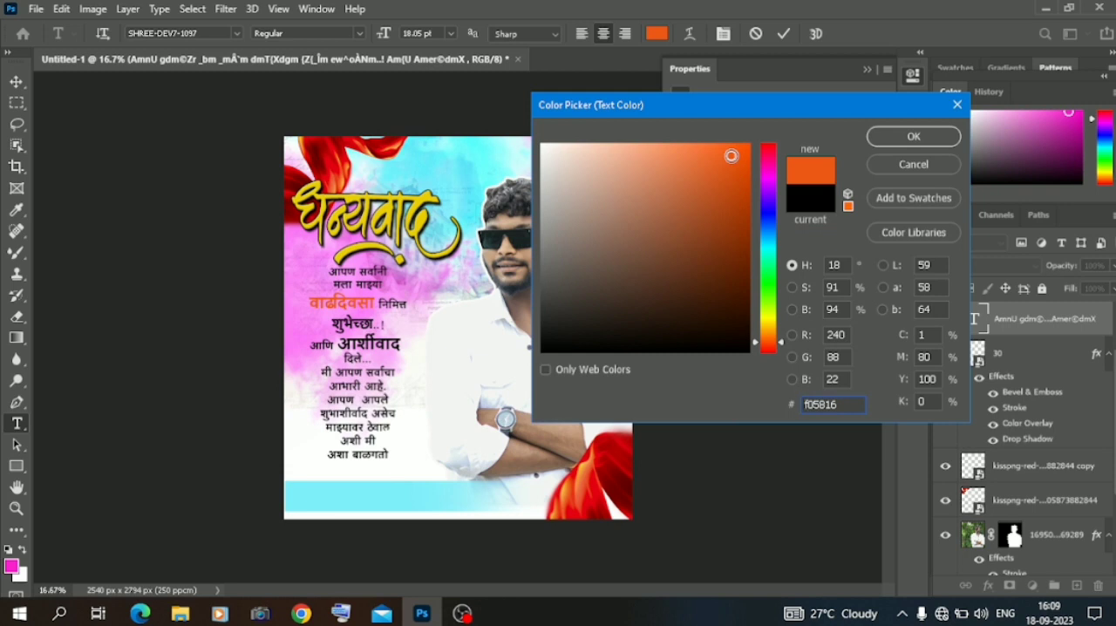
click(914, 136)
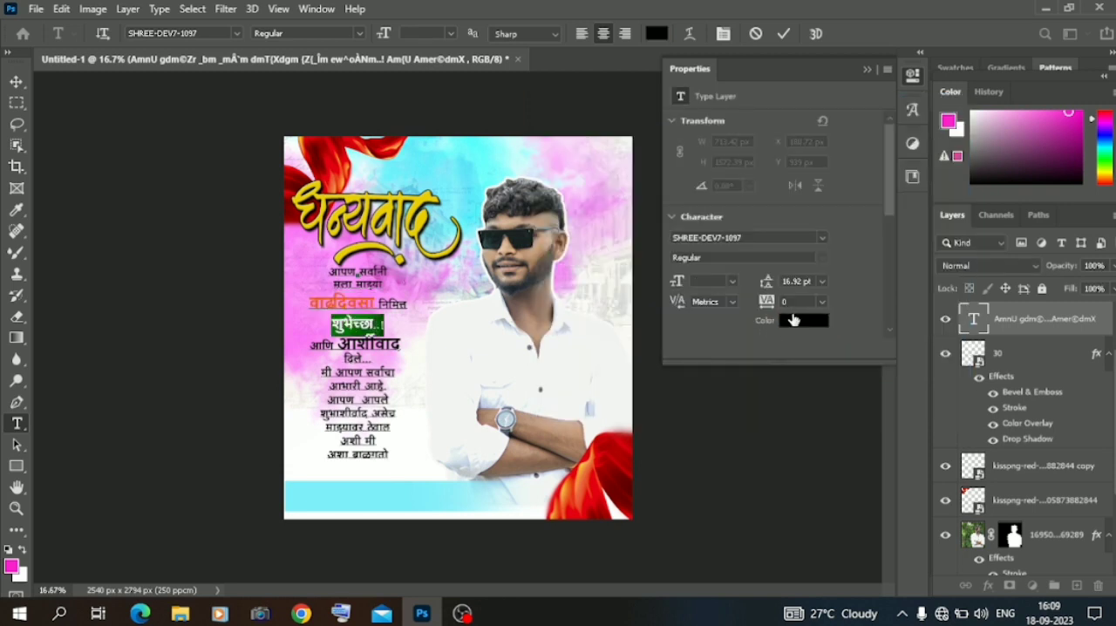
Recolour the words शुभेच्छा..! and आर्शीवाद in red shades based on the colour sampled from वाढदिवसा.
click(792, 319)
click(373, 301)
click(909, 139)
double_click(375, 345)
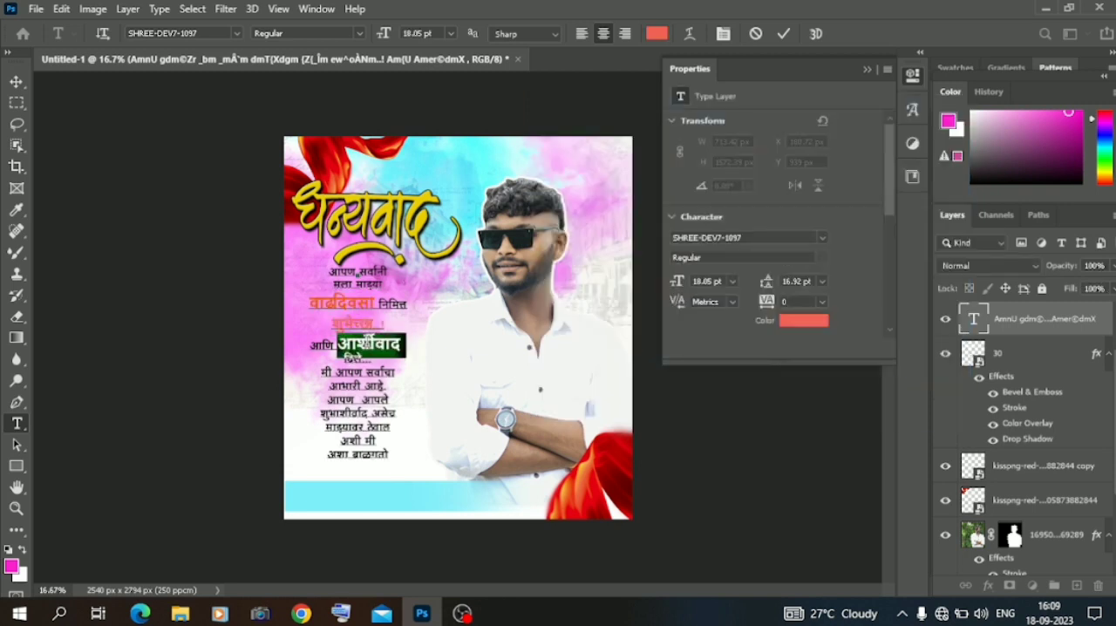
click(803, 320)
click(363, 300)
drag(720, 155, 713, 152)
click(899, 140)
Give शुभेच्छा..! a stronger red and nudge the whole message slightly right and down.
double_click(352, 322)
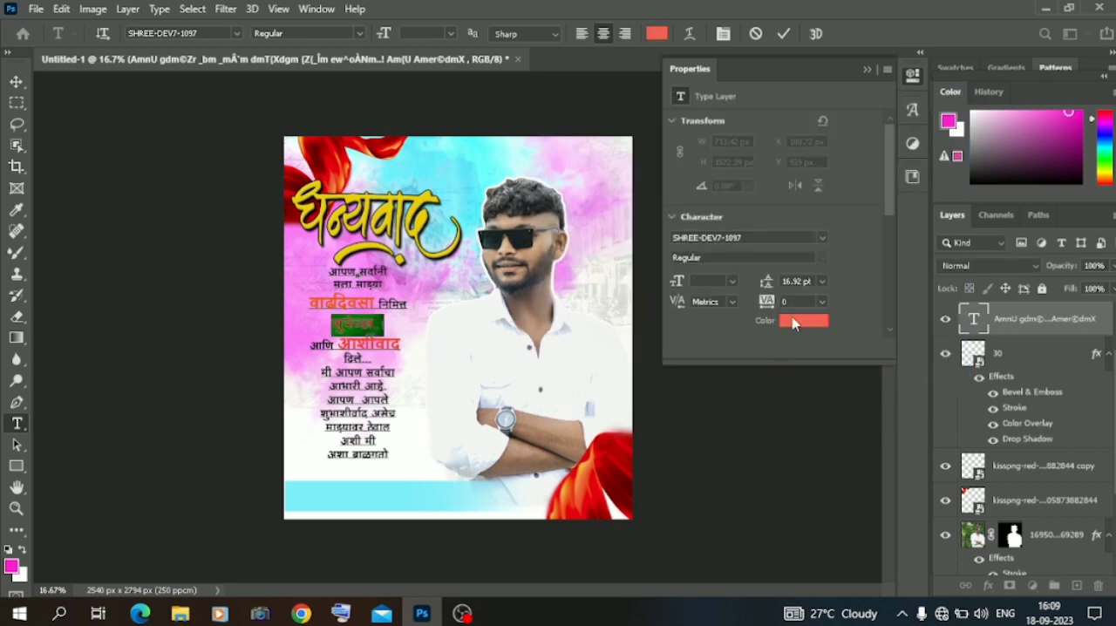
click(794, 322)
click(714, 149)
click(874, 136)
click(17, 82)
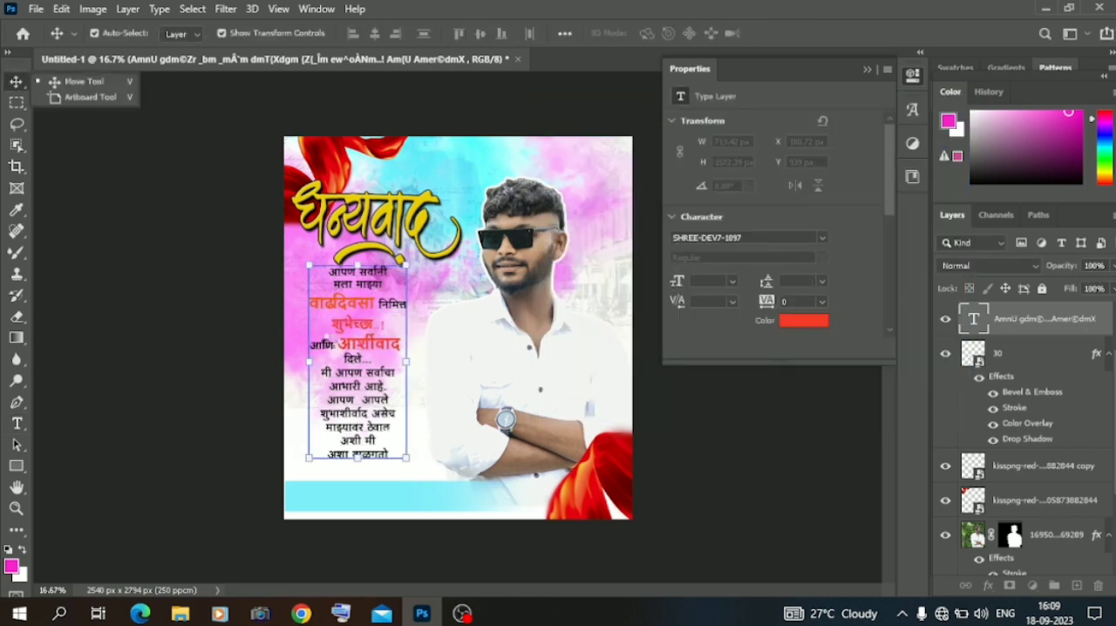
drag(365, 368, 366, 369)
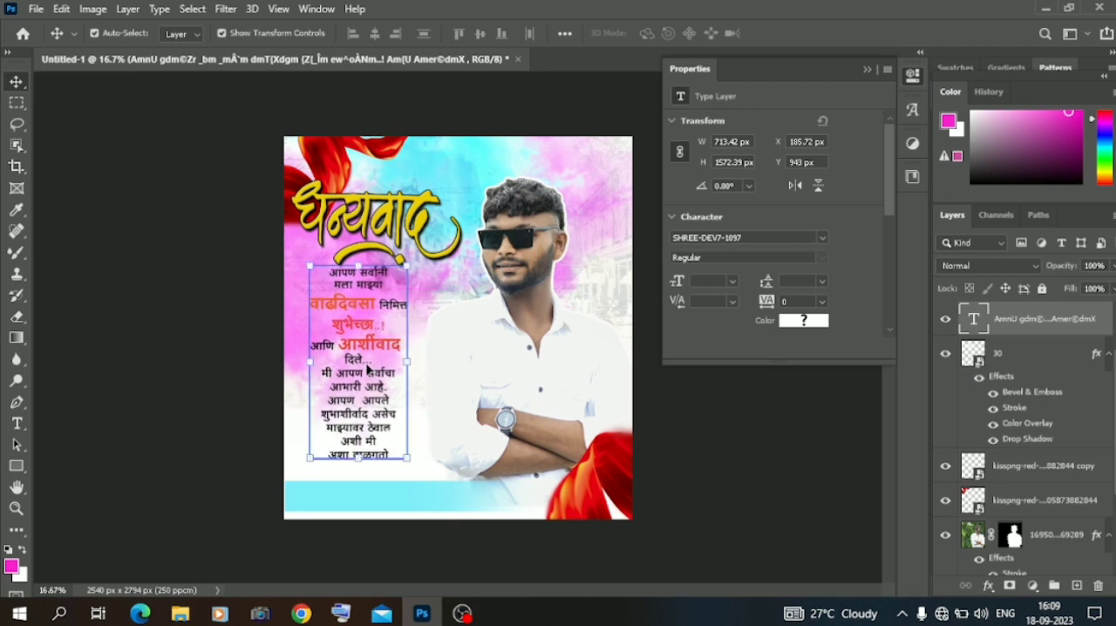
Add a Color Lookup adjustment layer directly above the painted background on Layer 1.
scroll(1002, 366, down, 3)
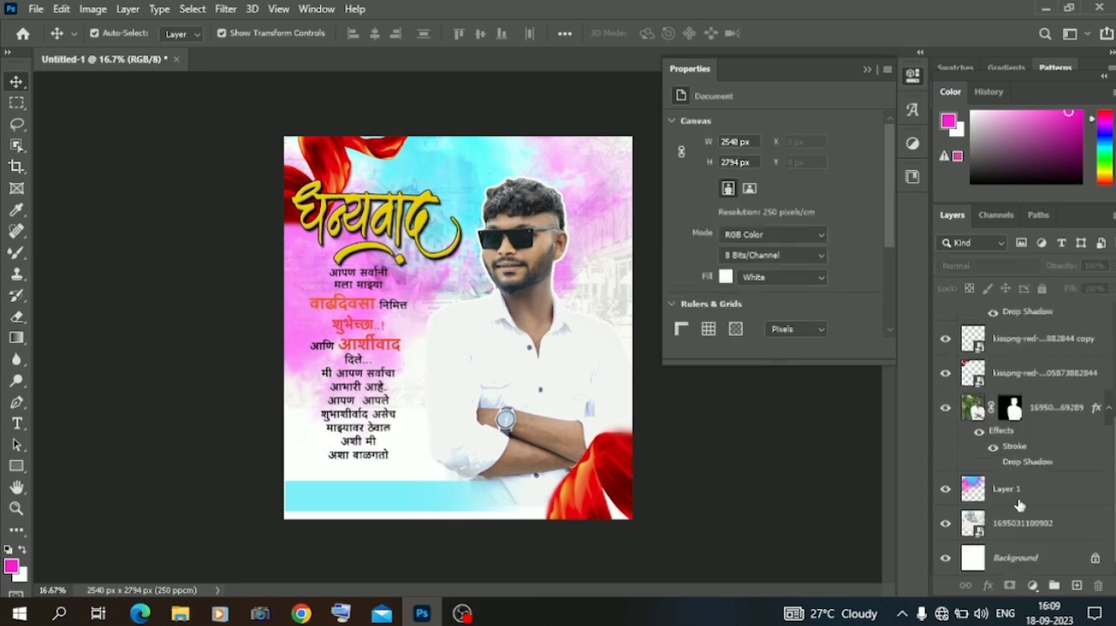
click(1011, 490)
click(1032, 585)
click(983, 426)
click(845, 131)
Set the Color Lookup adjustment's 3DLUT file to filmstock_50.3dl and deselect the layer.
click(793, 174)
key(Down)
key(Down)
key(Down)
key(Down)
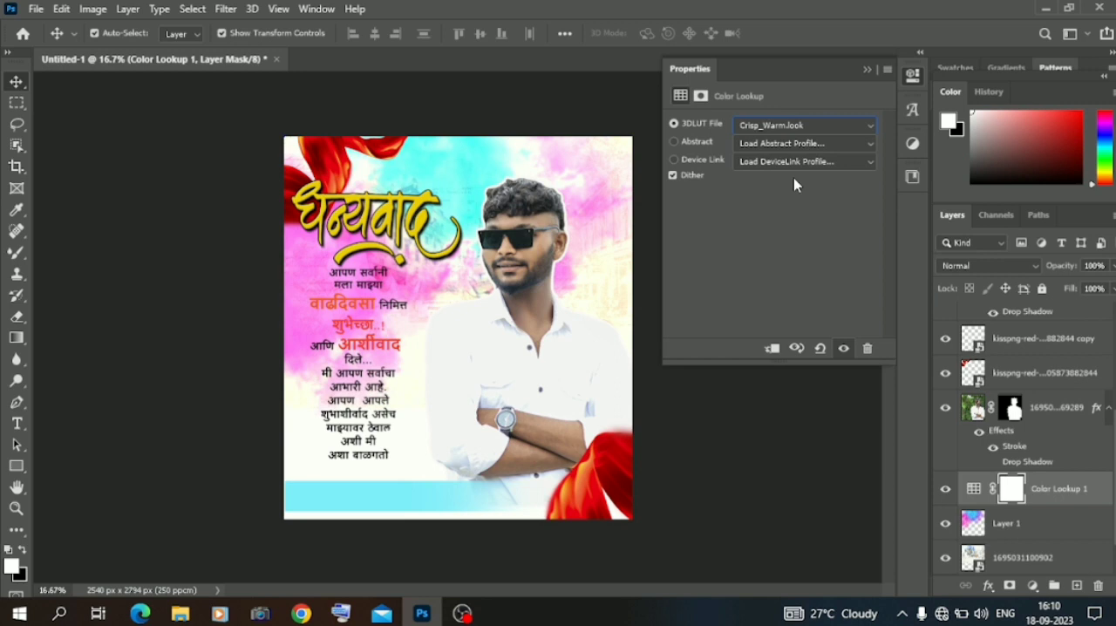
key(Down)
key(Down)
key(Down)
key(Down)
key(Down)
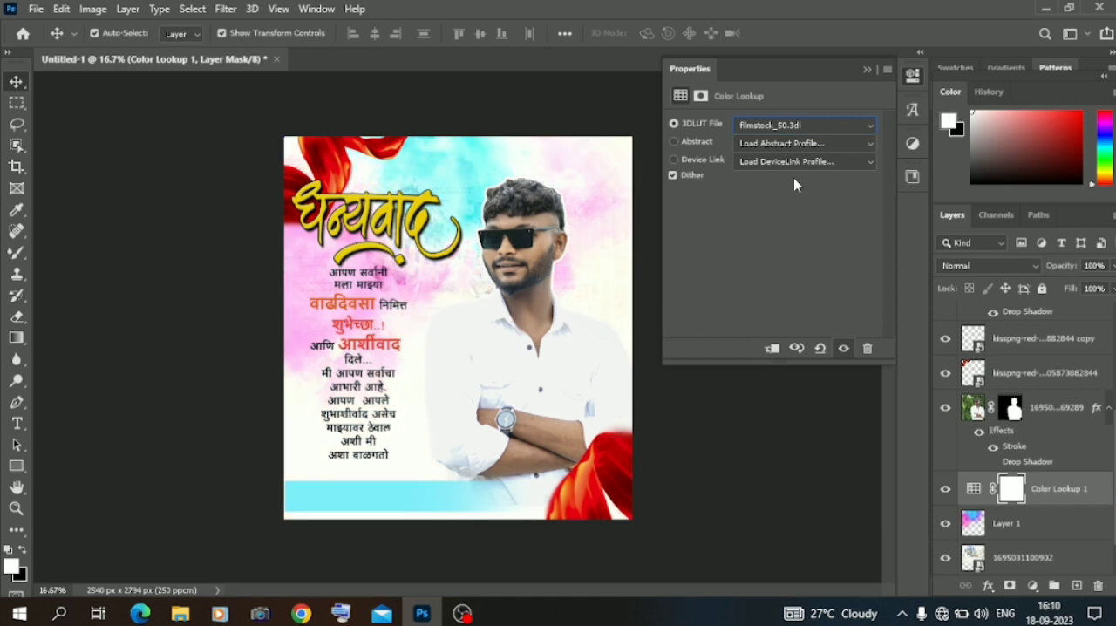
click(866, 69)
click(196, 148)
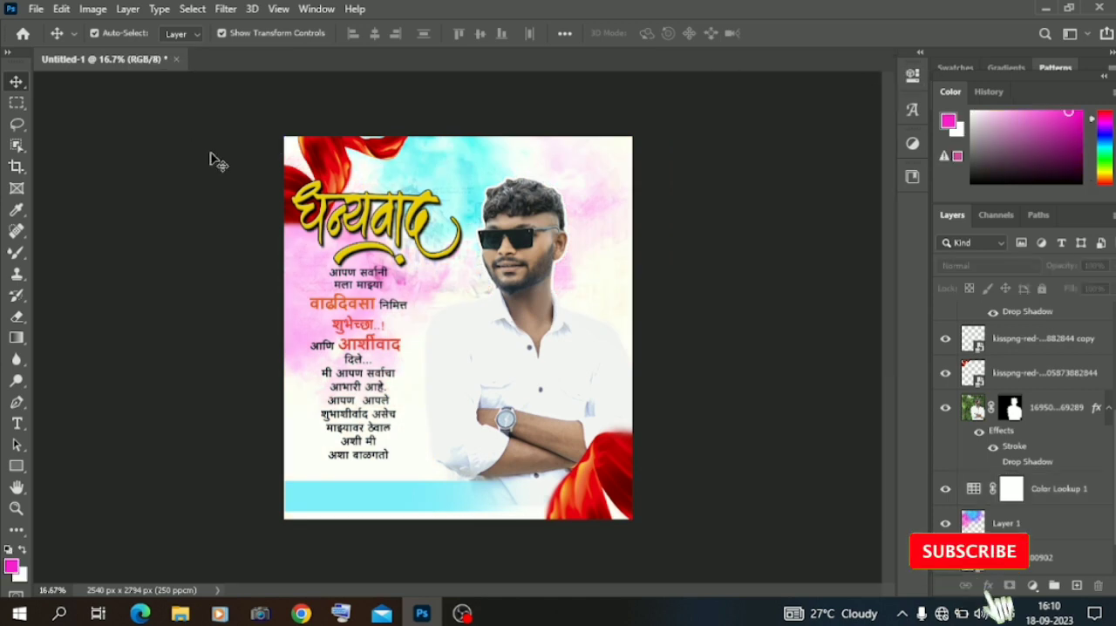
Scale the Marathi message down slightly and start a new empty text line on the cyan band.
click(358, 455)
drag(407, 444, 357, 410)
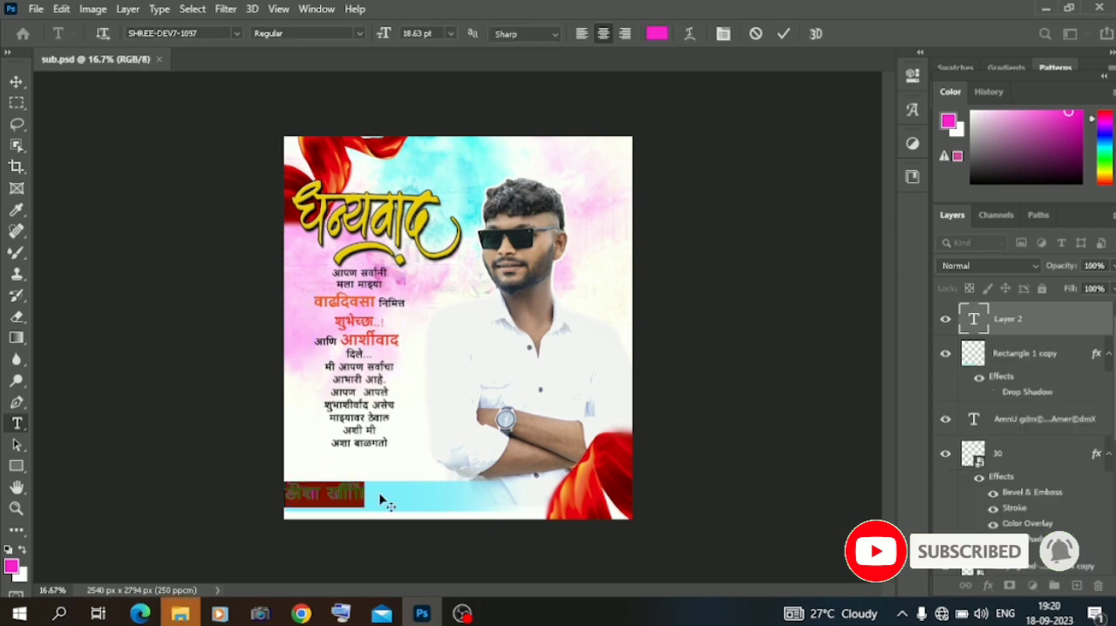
key(BackSpace)
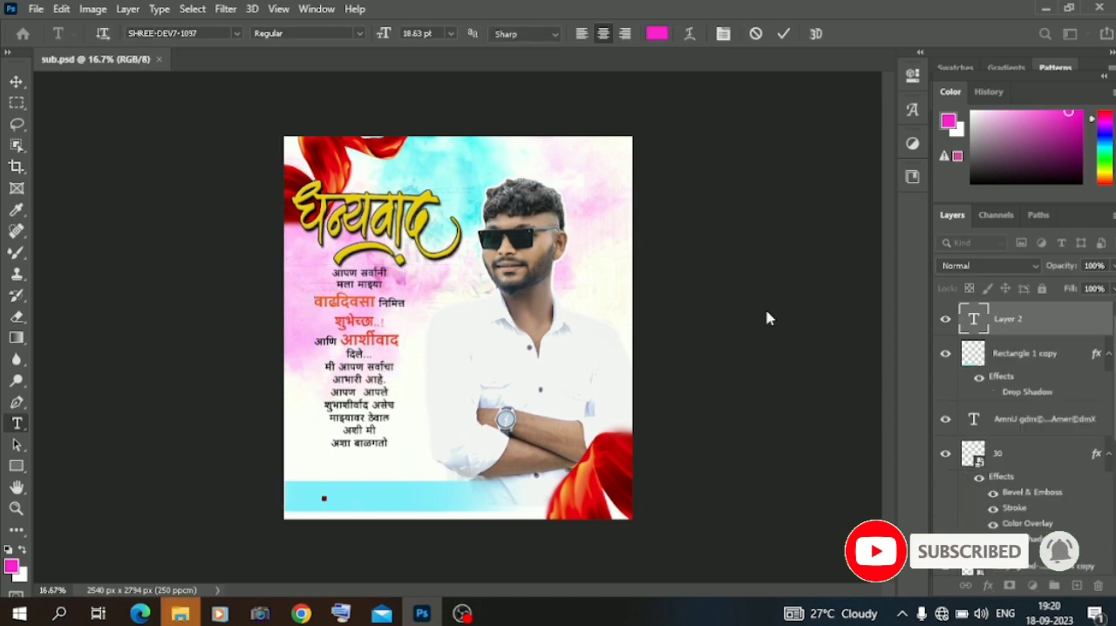
Enter सदैव आपलाच : on the cyan band using SHREE-DEV7-1097 glyphs.
click(911, 110)
double_click(688, 467)
double_click(717, 409)
scroll(750, 409, down, 3)
double_click(776, 407)
scroll(784, 414, up, 3)
double_click(834, 438)
double_click(746, 319)
double_click(864, 466)
double_click(658, 496)
double_click(774, 438)
double_click(863, 467)
double_click(864, 348)
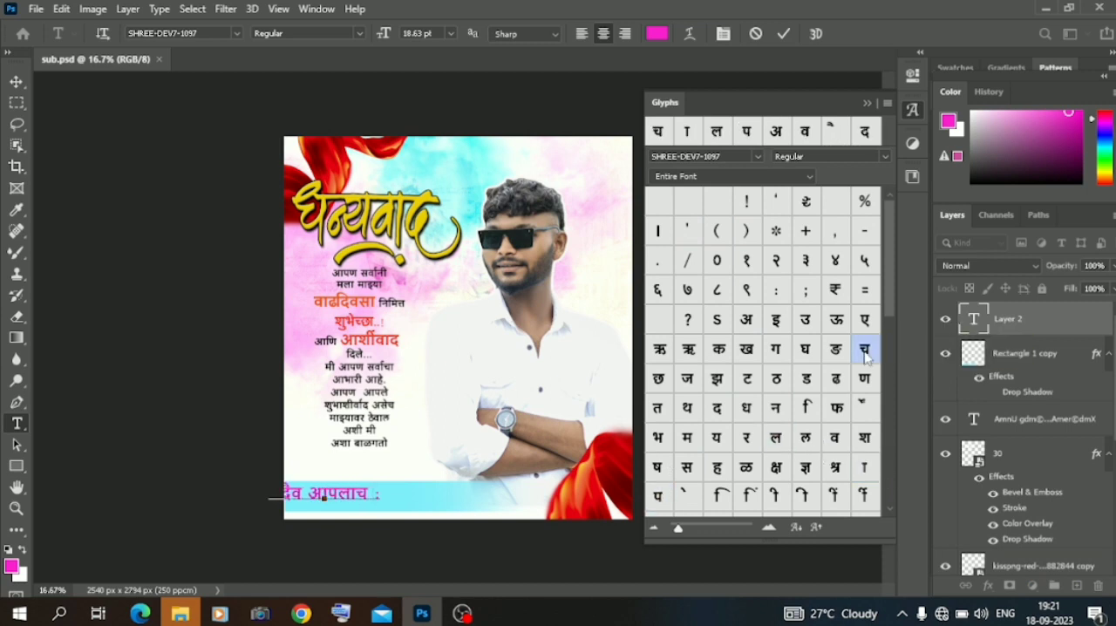
Complete the signature line with the person's full name in Marathi glyphs and move the line fully onto the cyan band.
double_click(864, 438)
scroll(810, 393, down, 8)
scroll(748, 270, up, 3)
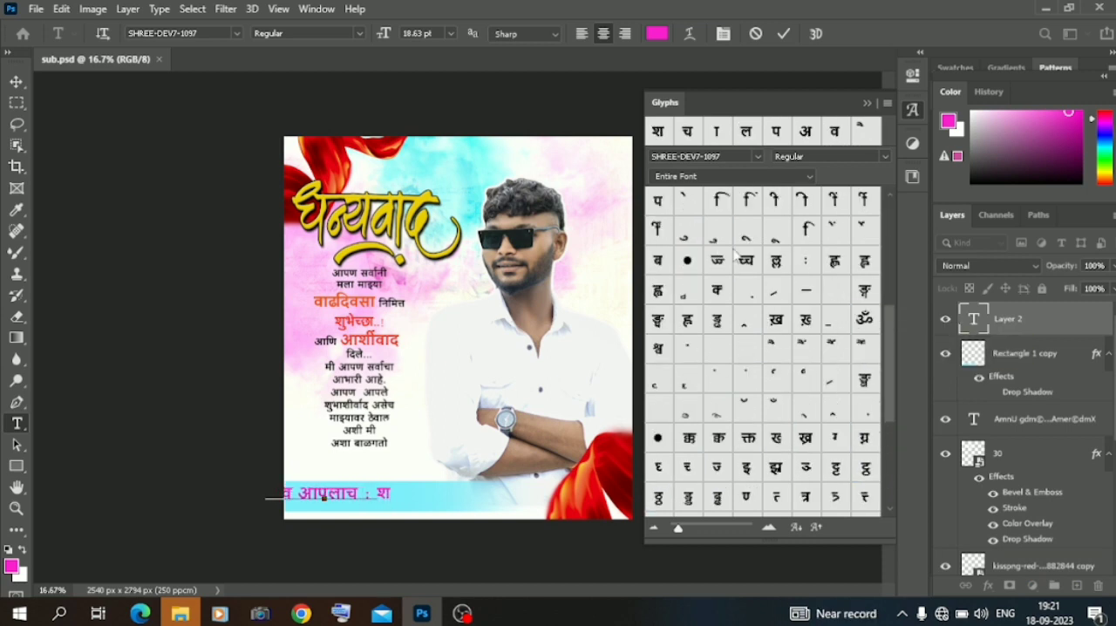
double_click(687, 234)
scroll(670, 331, up, 5)
double_click(658, 438)
double_click(688, 437)
double_click(688, 466)
double_click(746, 132)
double_click(746, 438)
double_click(805, 379)
double_click(717, 349)
double_click(746, 438)
click(866, 102)
click(16, 81)
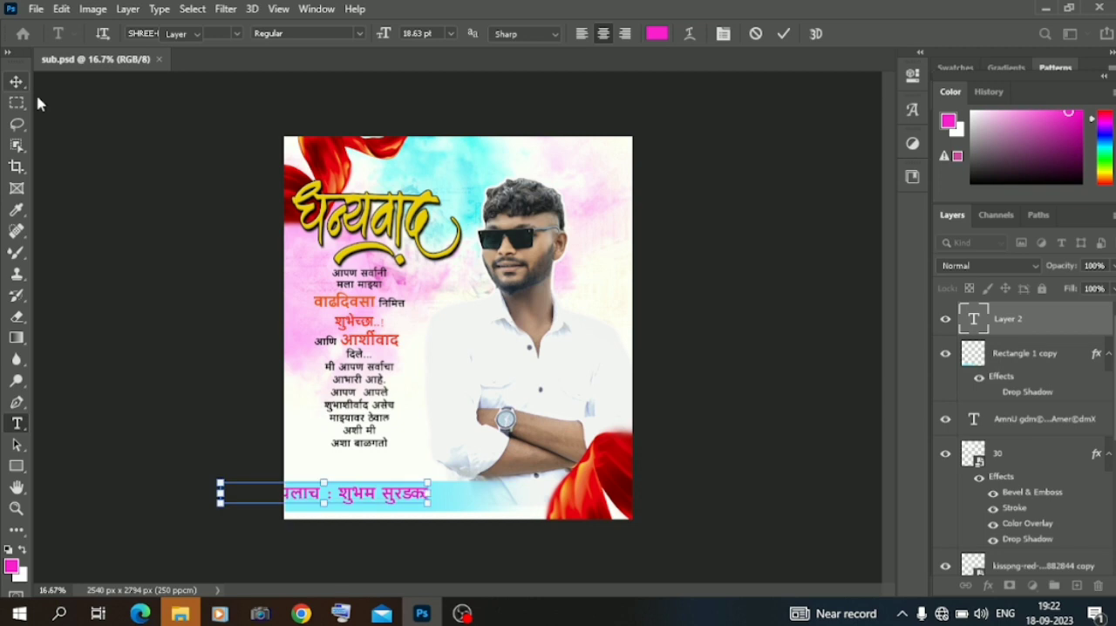
drag(366, 495, 303, 495)
Reduce the words सदैव आपलाच in the signature line to 12 pt.
double_click(329, 500)
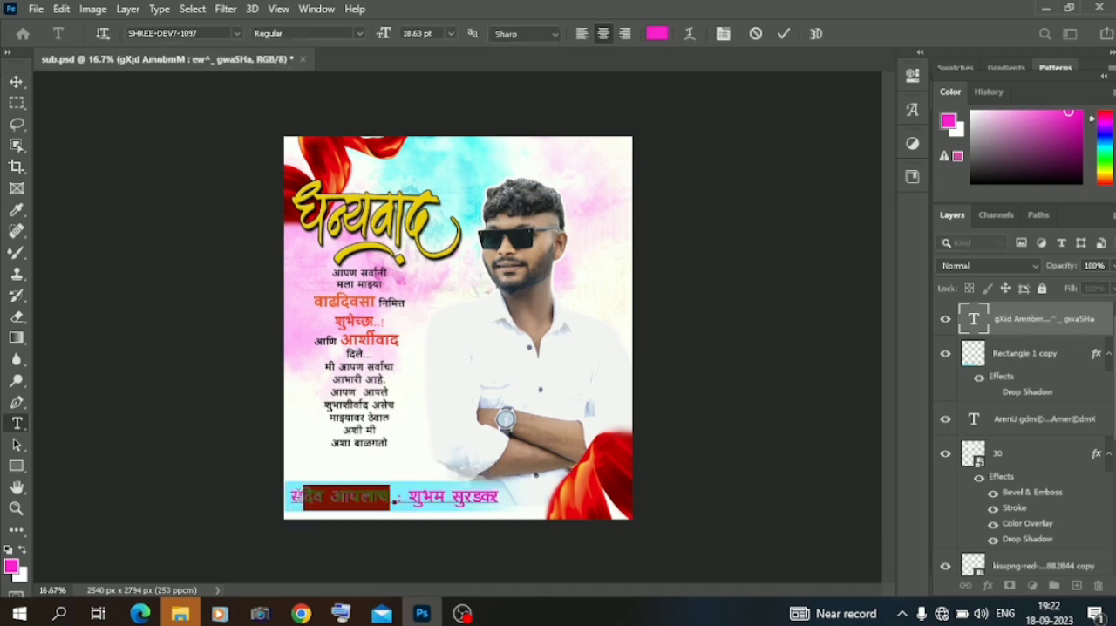
click(452, 35)
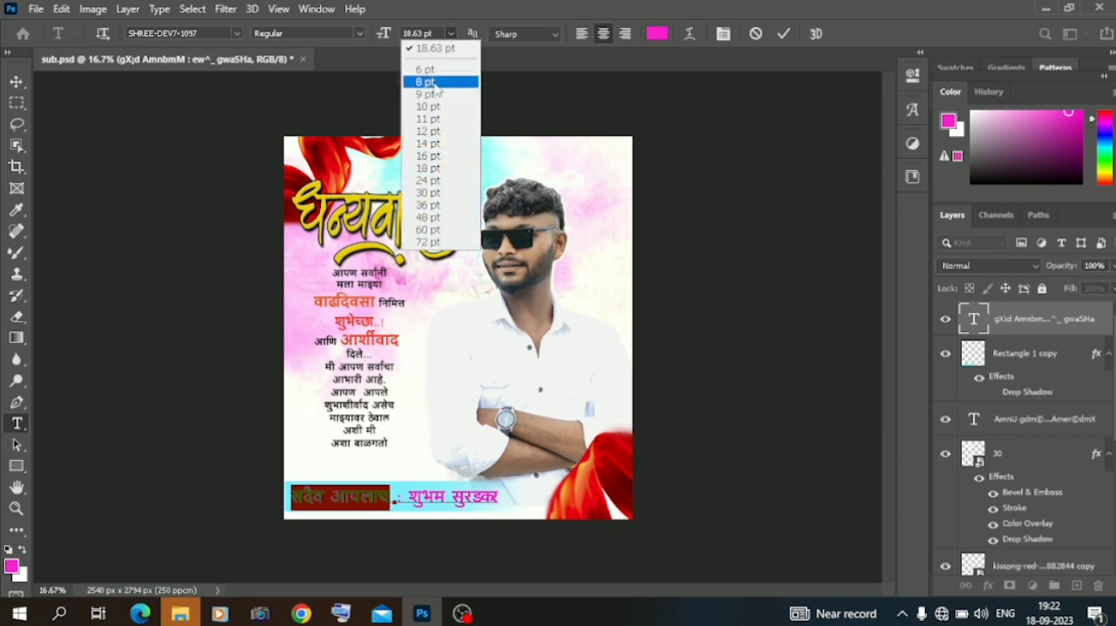
click(433, 110)
click(452, 34)
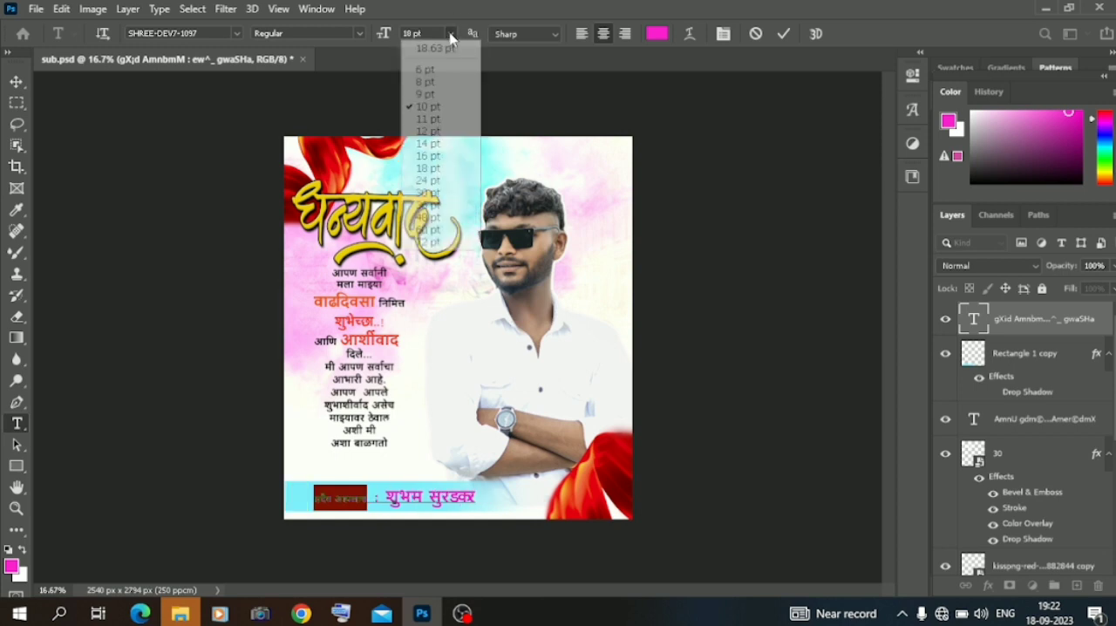
click(432, 133)
click(16, 81)
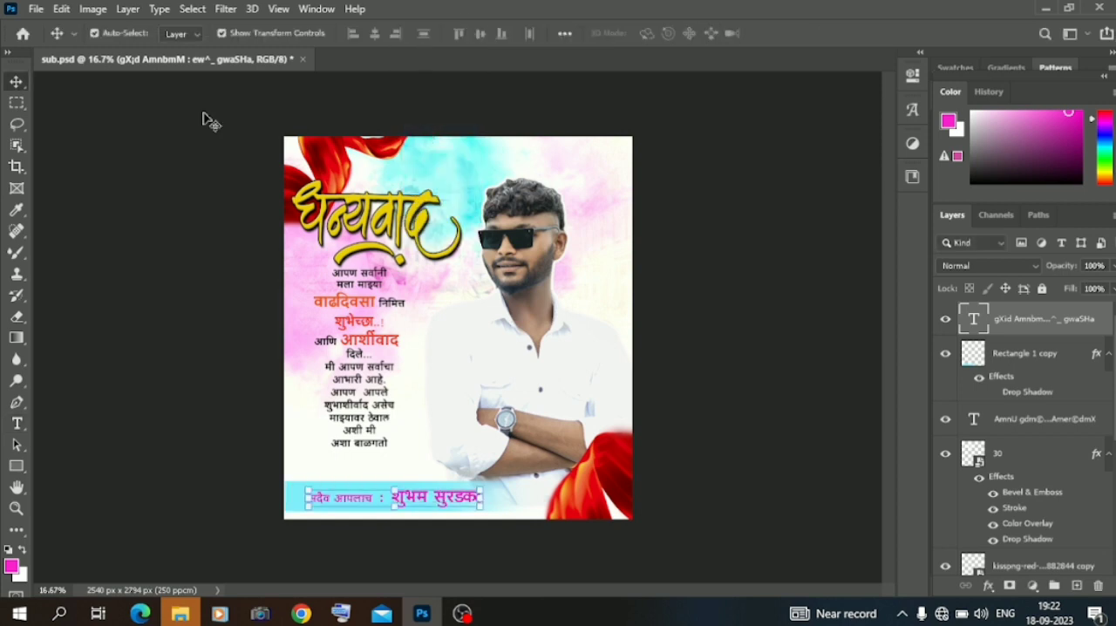
Nudge the signature line slightly left and recolour it yellow, sampled from the धन्यवाद calligraphy.
drag(428, 499, 421, 498)
double_click(422, 499)
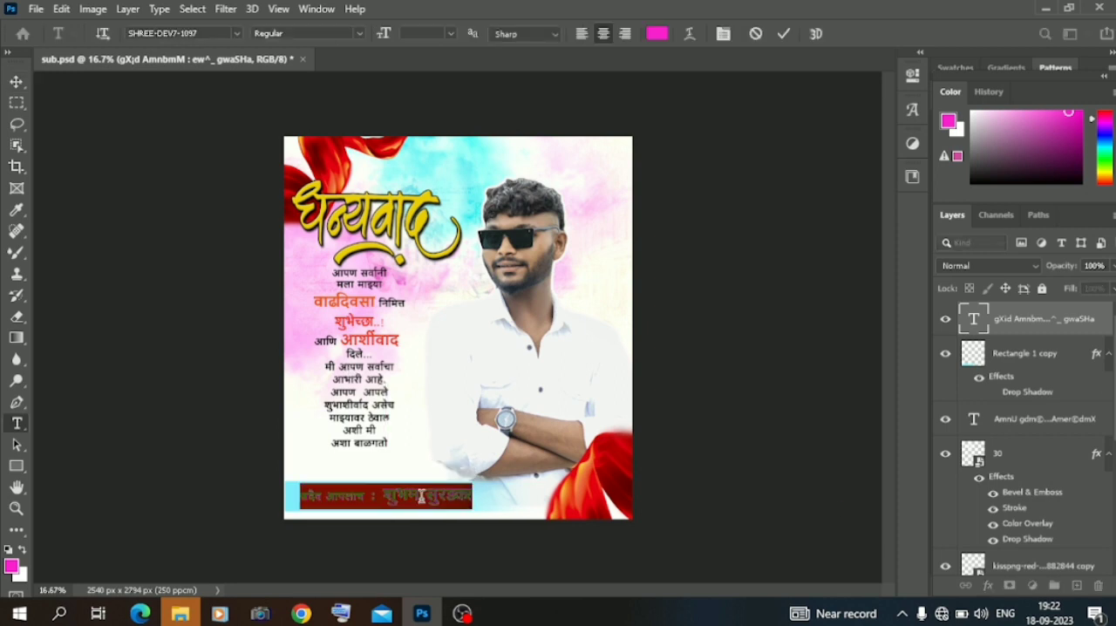
click(652, 35)
click(423, 215)
click(912, 137)
key(ctrl+Return)
key(v)
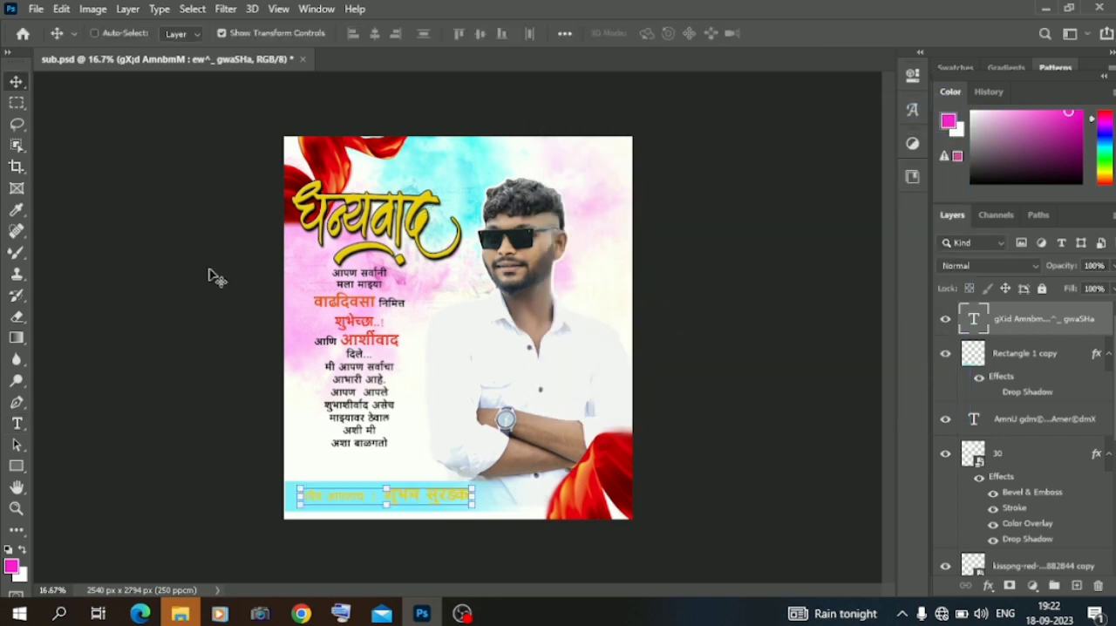
Set the tracking of the surname's last two letters in the signature line to 140.
key(ctrl+plus)
key(ctrl+plus)
scroll(214, 276, down, 3)
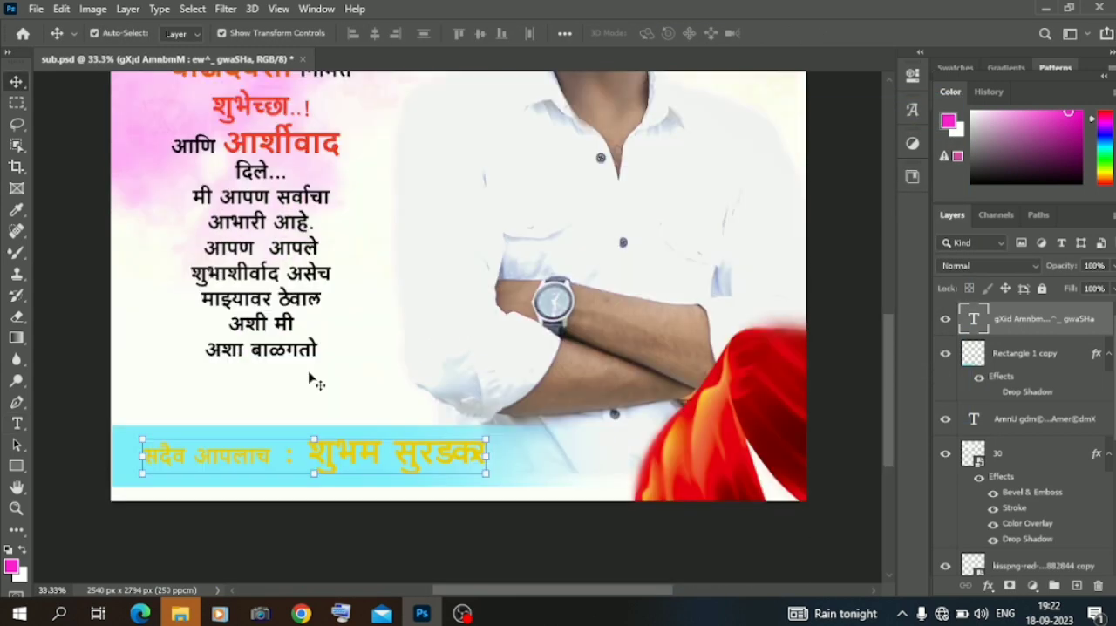
double_click(430, 451)
drag(450, 447, 491, 447)
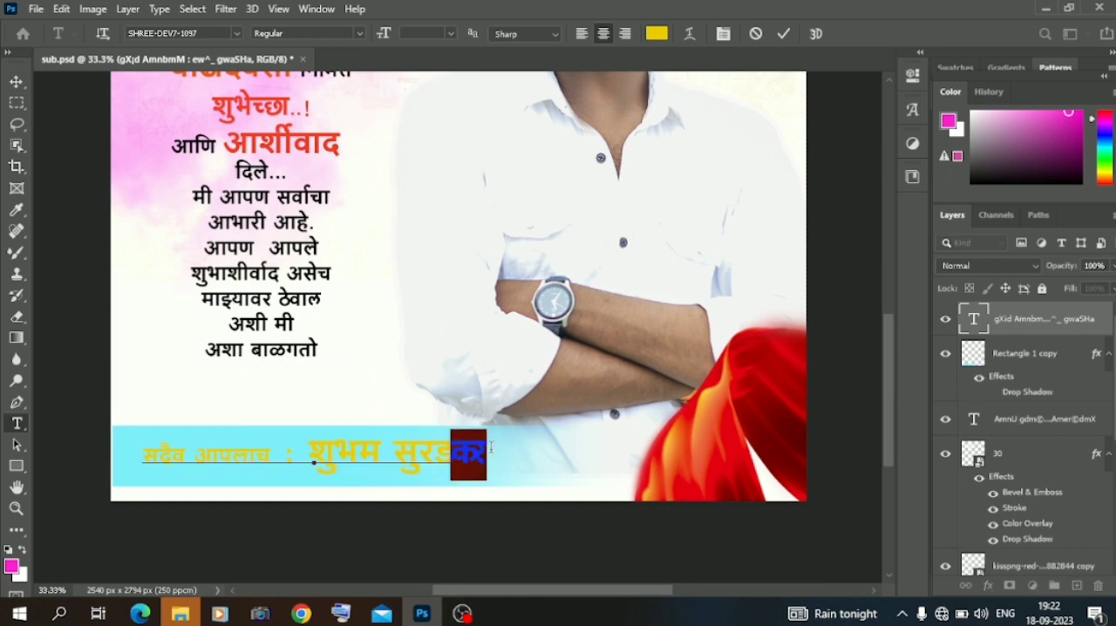
click(912, 75)
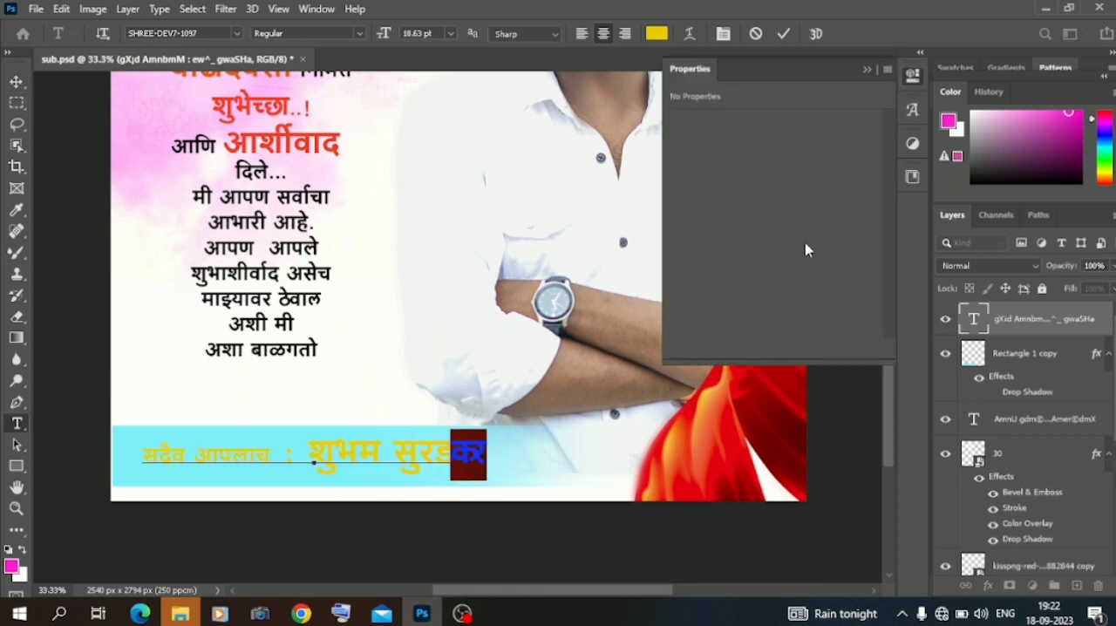
drag(766, 302, 769, 303)
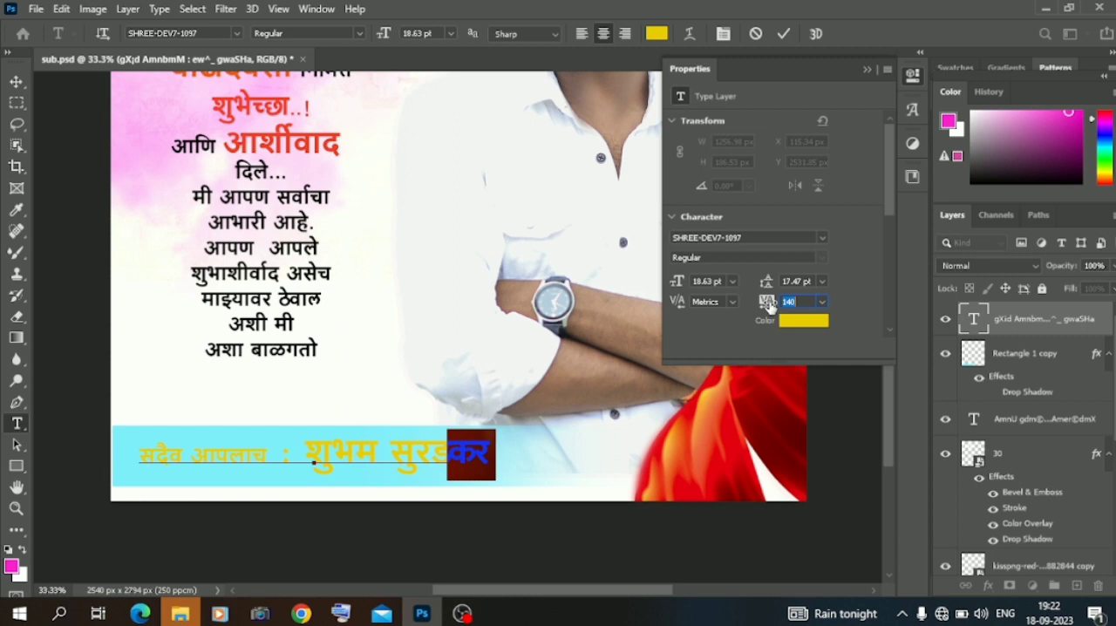
Insert a space before the surname's last two letters and tighten that space's tracking to -220.
click(453, 449)
drag(452, 450, 440, 450)
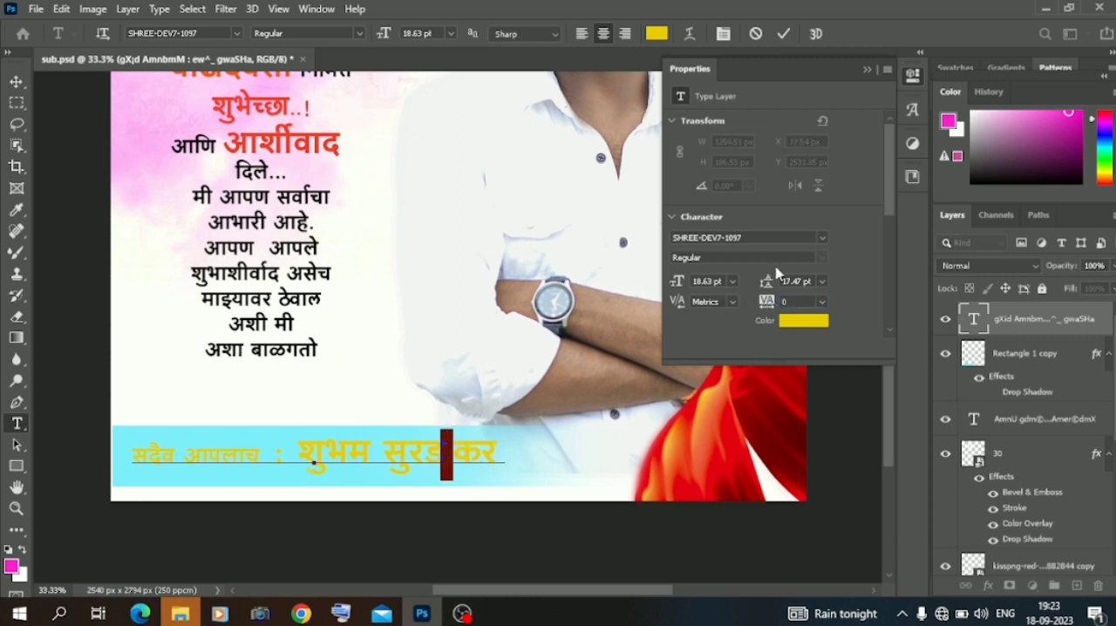
drag(768, 301, 764, 302)
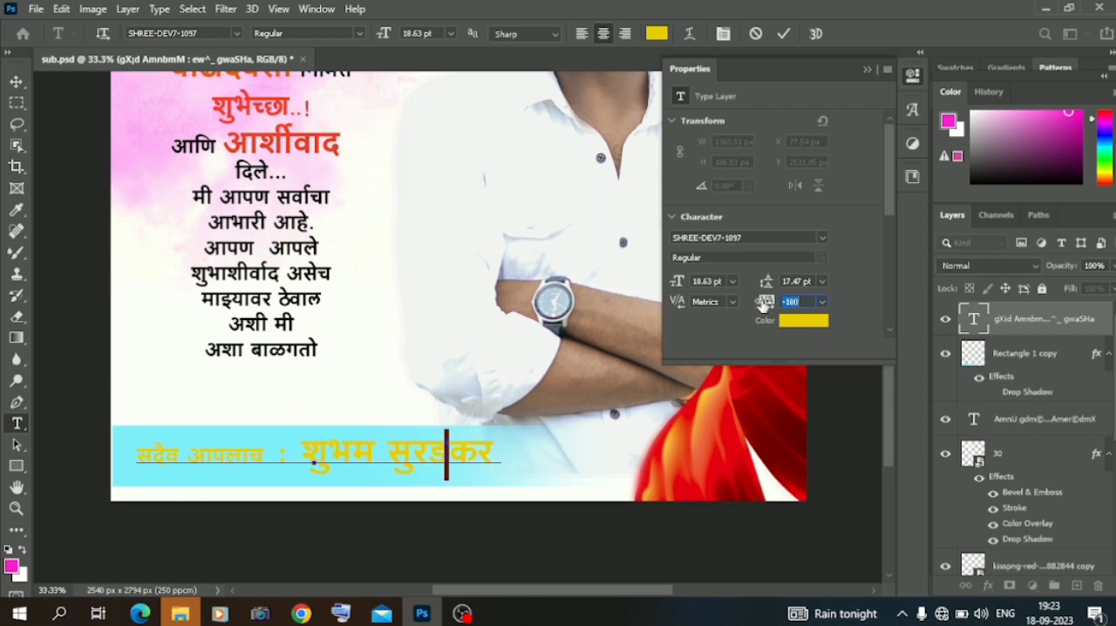
key(ctrl+Return)
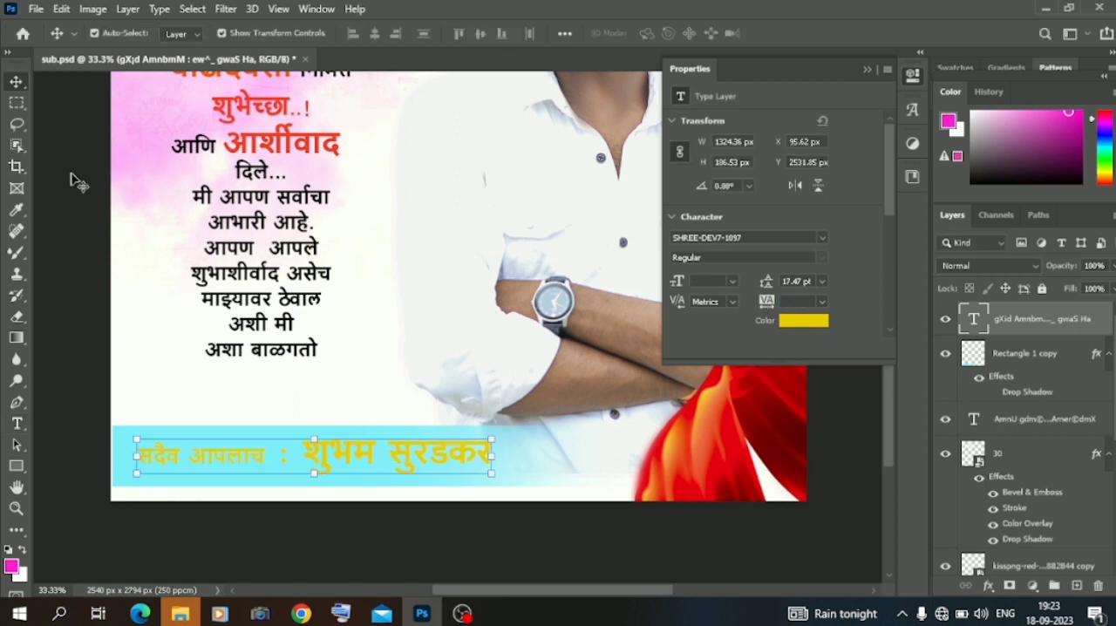
Add a drop shadow to the yellow signature line and reduce the shadow's distance.
right_click(1008, 322)
click(891, 23)
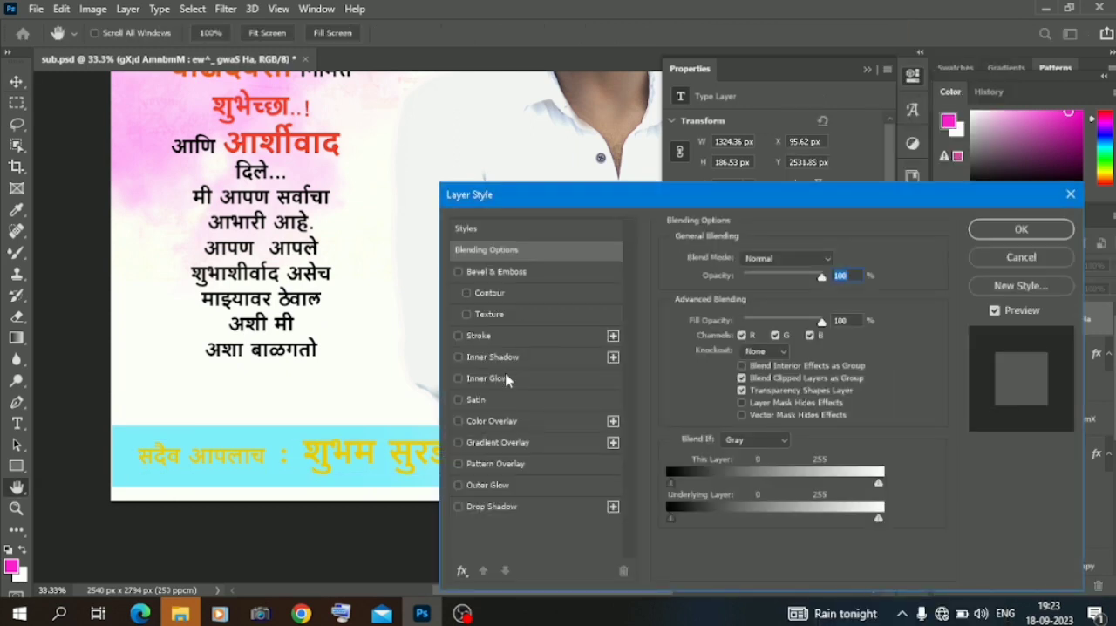
click(493, 507)
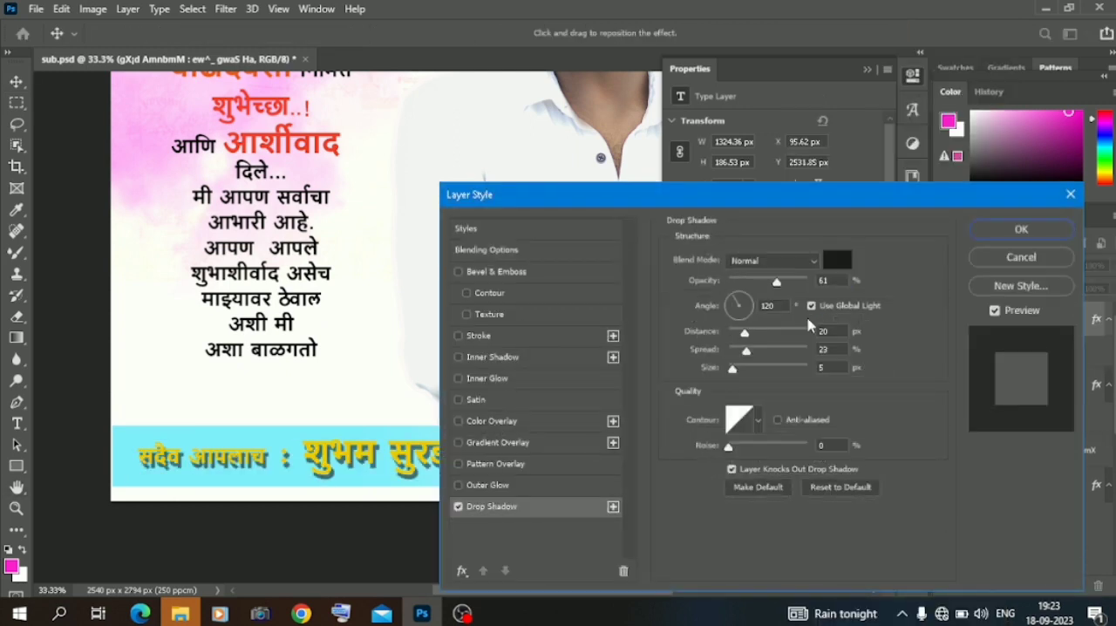
drag(736, 339, 745, 350)
click(1019, 231)
Add a Color Overlay effect to the cyan band behind the signature line and dismiss the backup notification.
scroll(590, 289, up, 5)
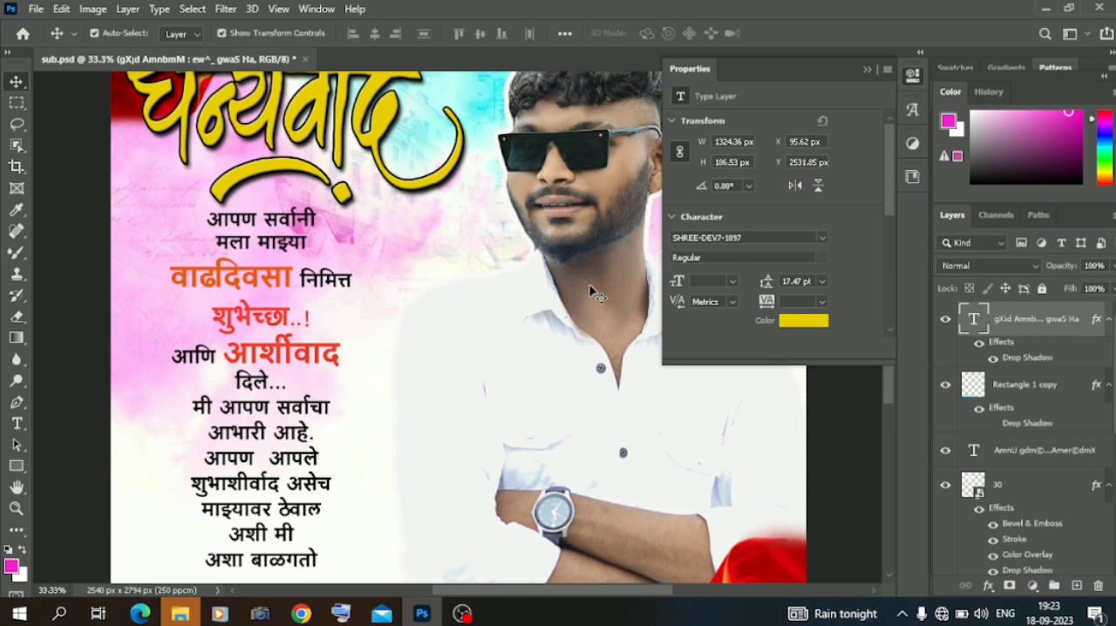
scroll(590, 290, down, 5)
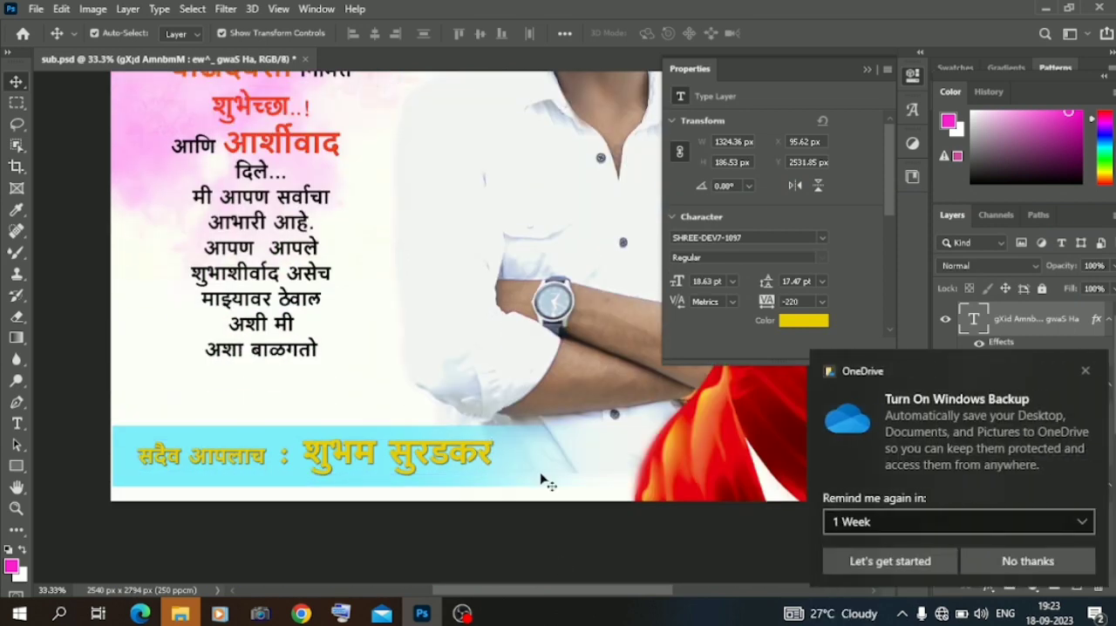
click(539, 477)
click(1085, 371)
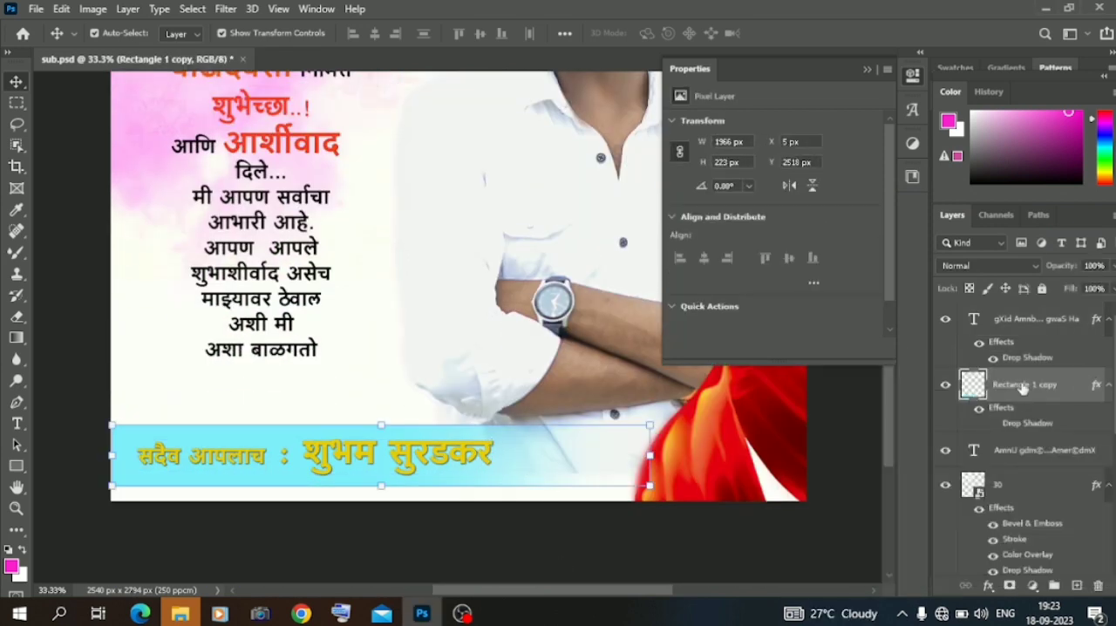
right_click(1020, 388)
click(850, 22)
click(505, 421)
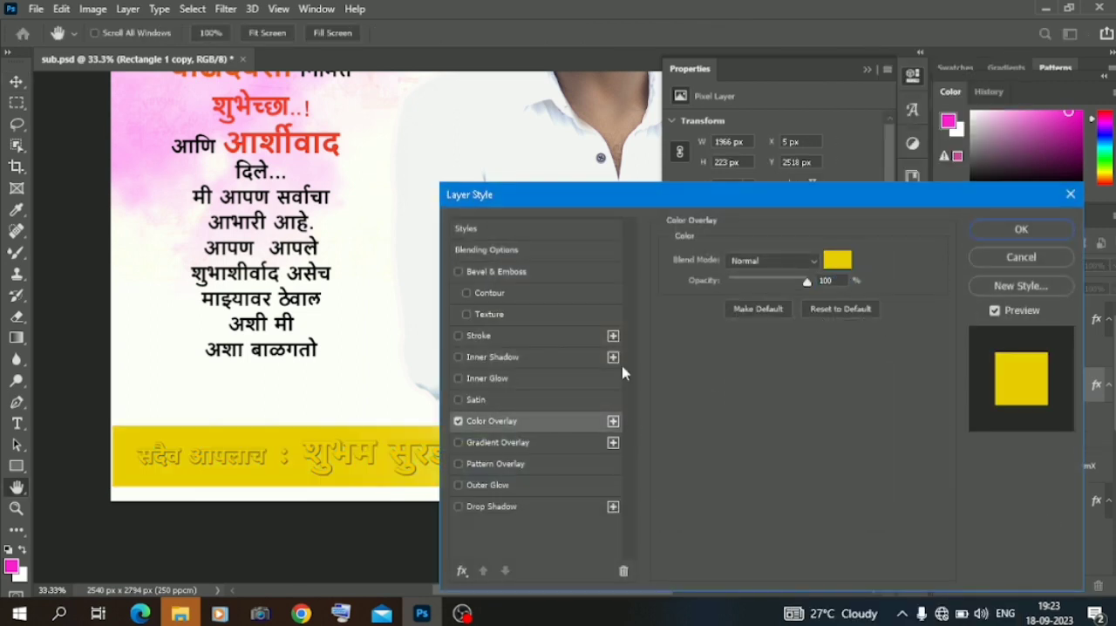
Set the signature band's overlay colour to dark olive #4f4b30.
click(836, 260)
click(664, 321)
click(555, 265)
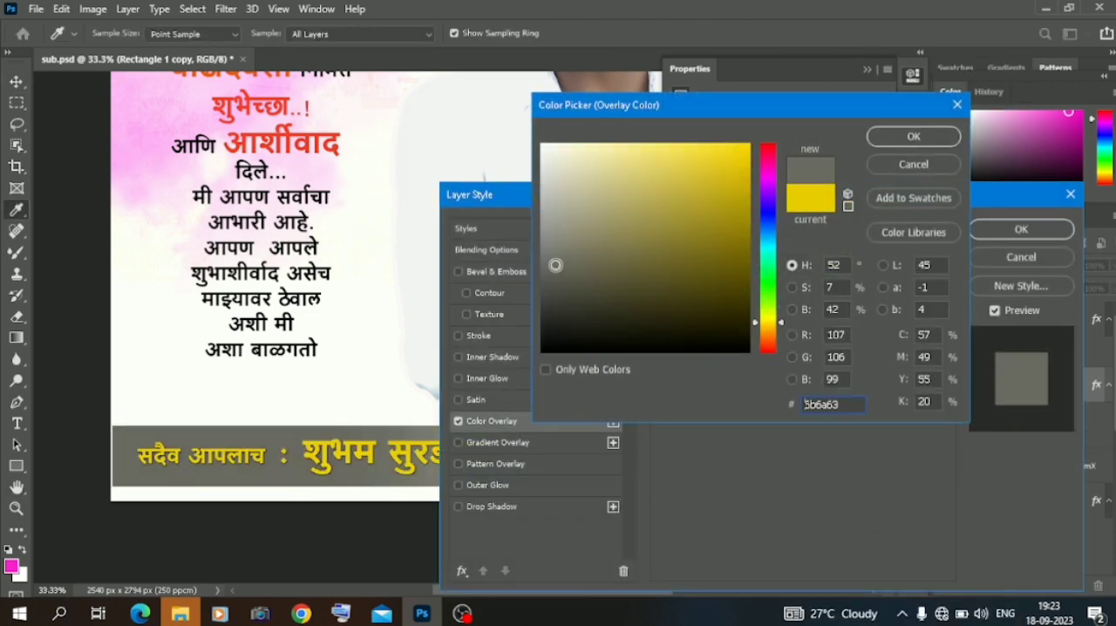
click(622, 288)
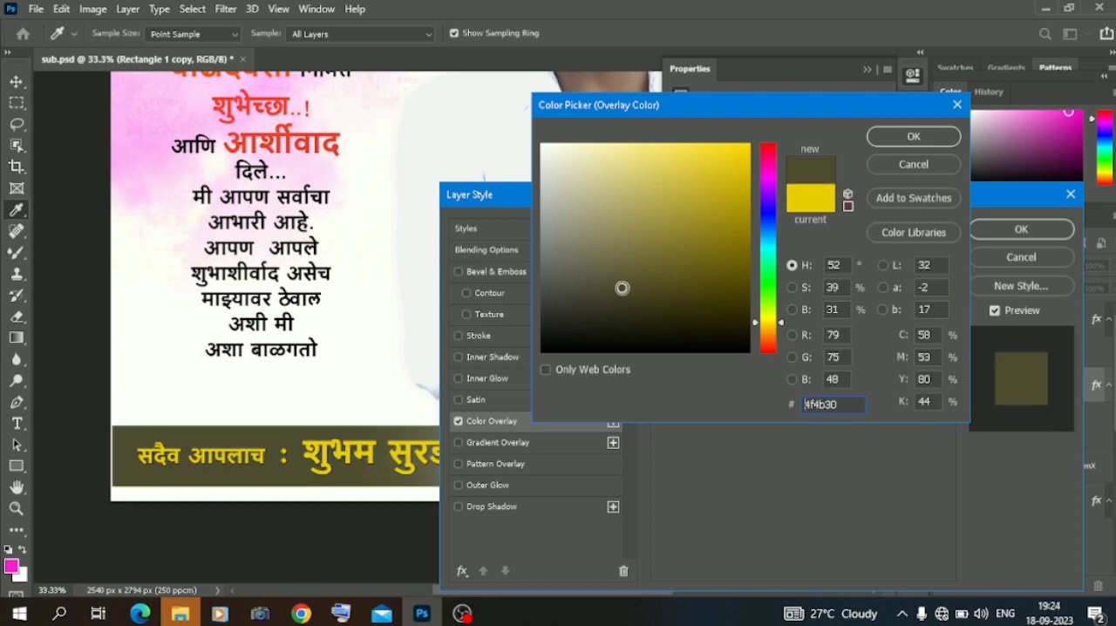
click(950, 136)
click(1021, 228)
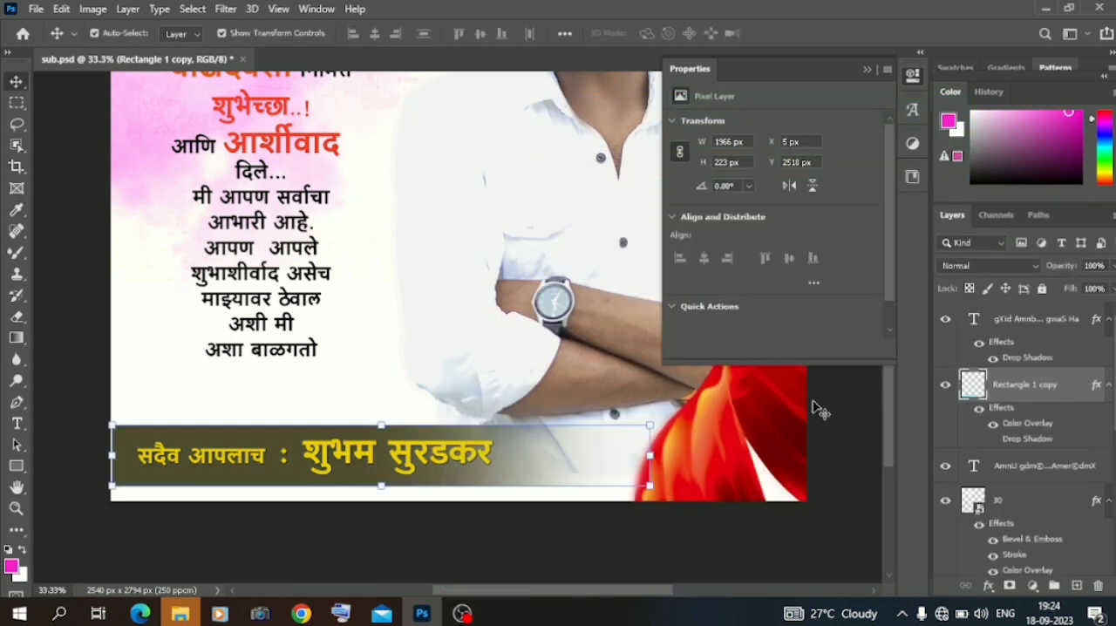
click(601, 548)
key(ctrl+0)
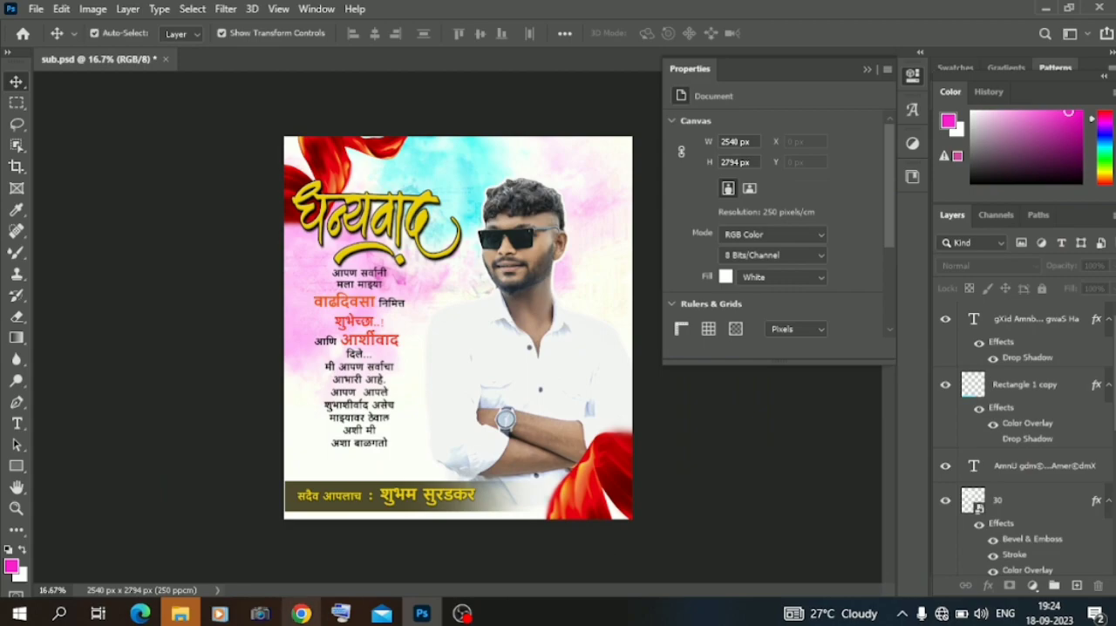
click(180, 614)
click(185, 202)
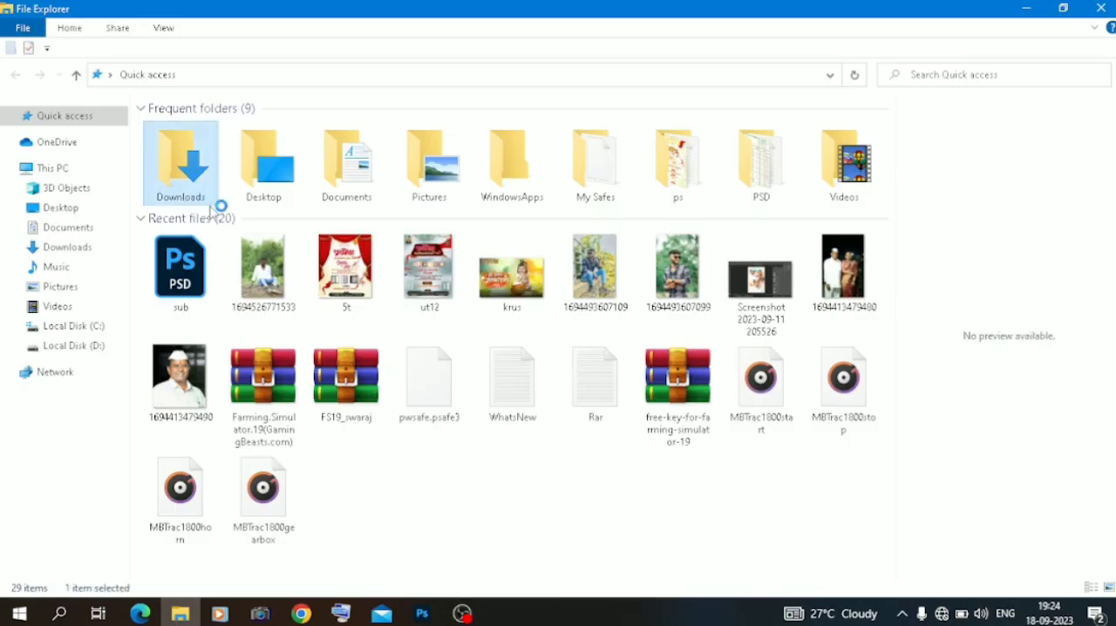
double_click(186, 199)
drag(217, 182, 576, 332)
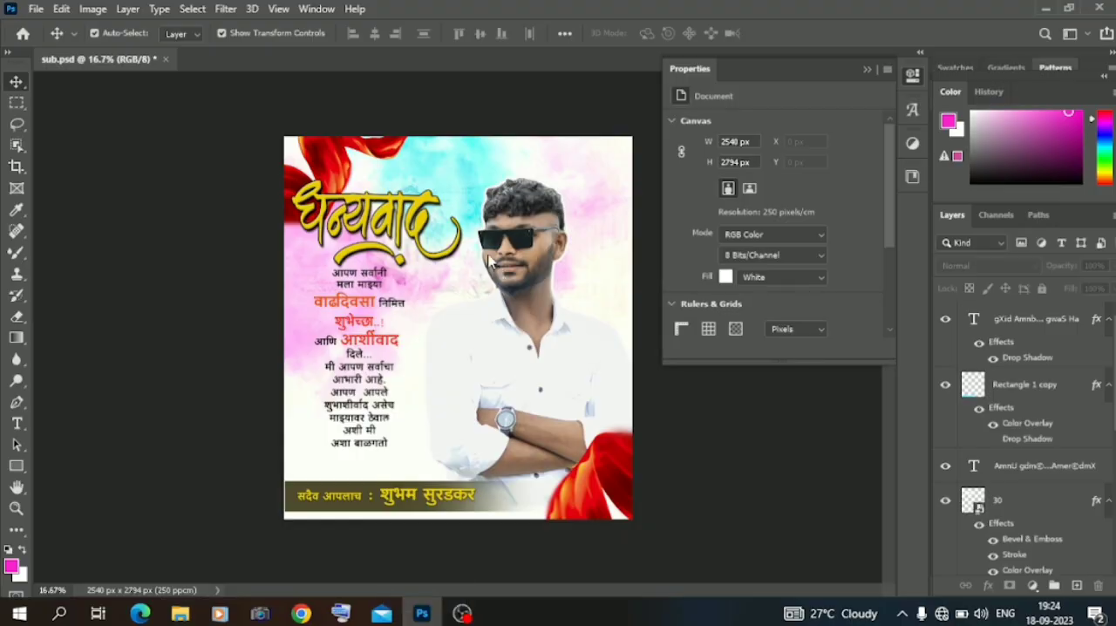
drag(489, 261, 488, 263)
drag(281, 328, 589, 167)
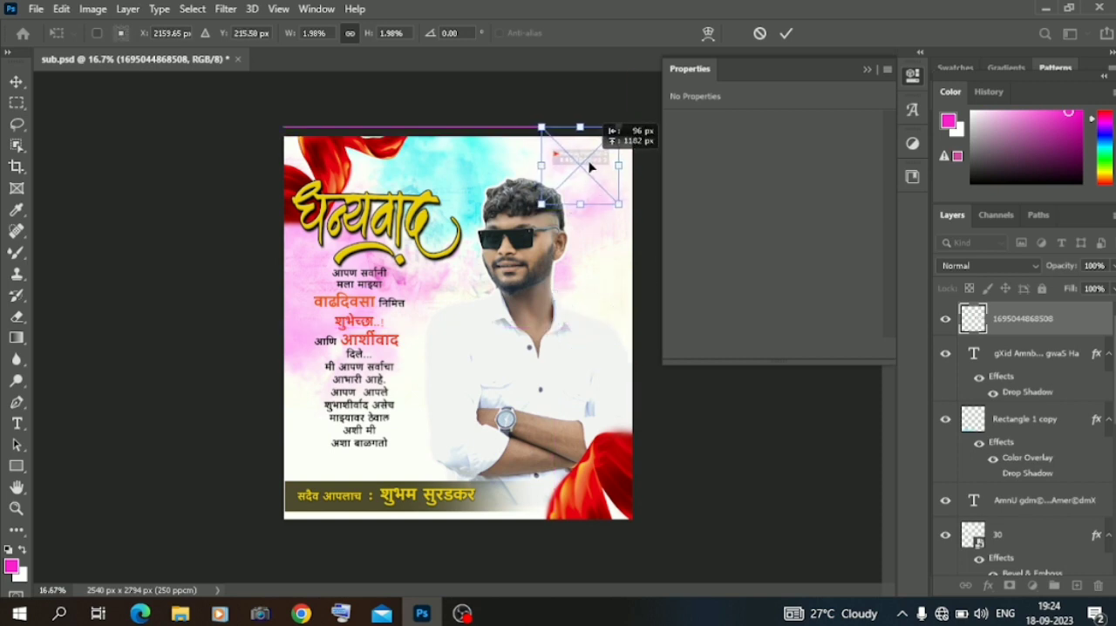
key(Return)
click(187, 145)
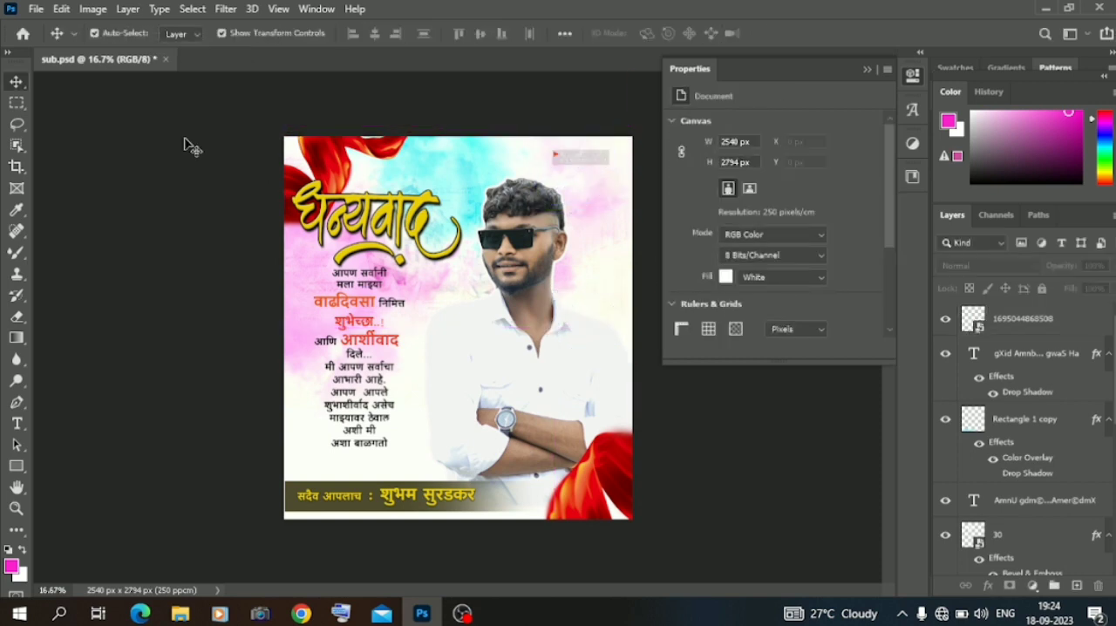
Delete the placed designer's logo layer from the upper-right corner of the poster.
key(ctrl+plus)
key(ctrl+plus)
key(ctrl+plus)
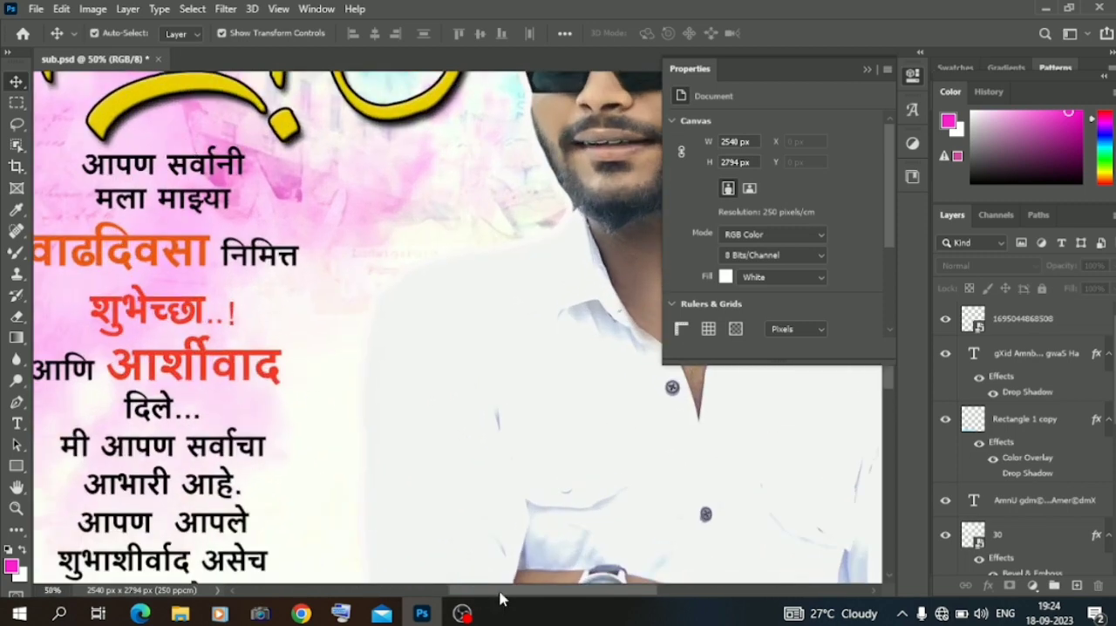
drag(500, 598, 576, 598)
scroll(568, 429, up, 5)
click(549, 247)
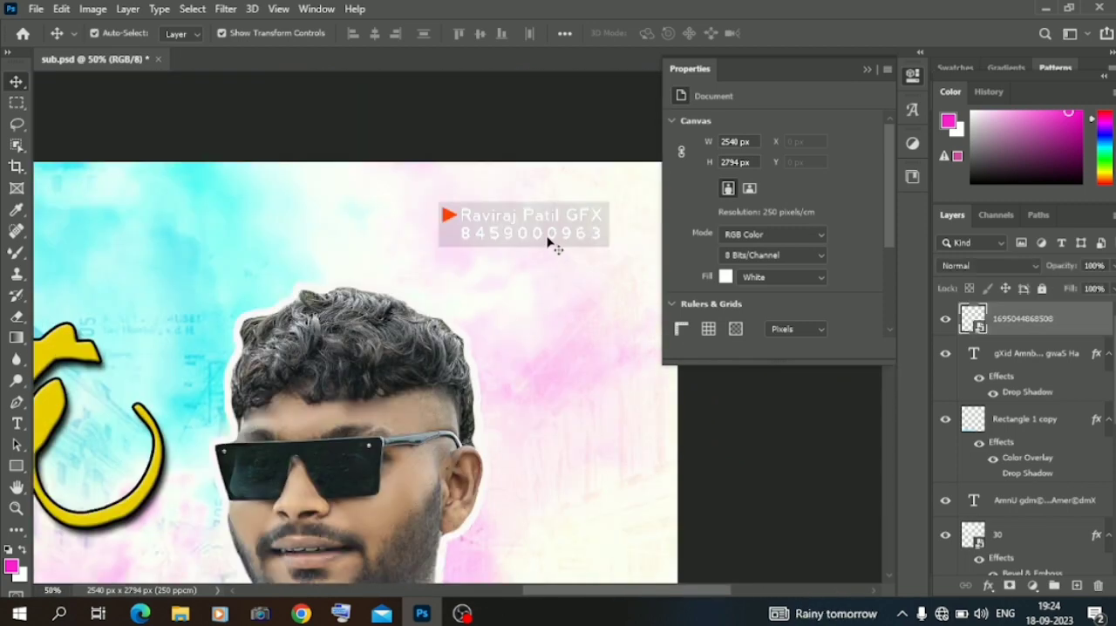
click(1098, 584)
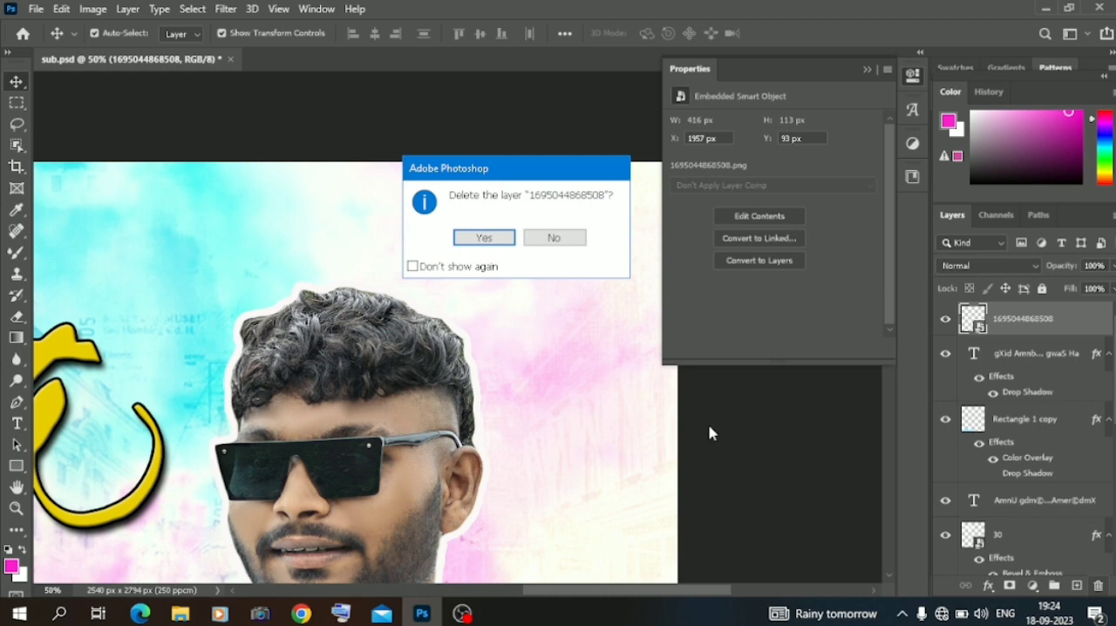
click(484, 237)
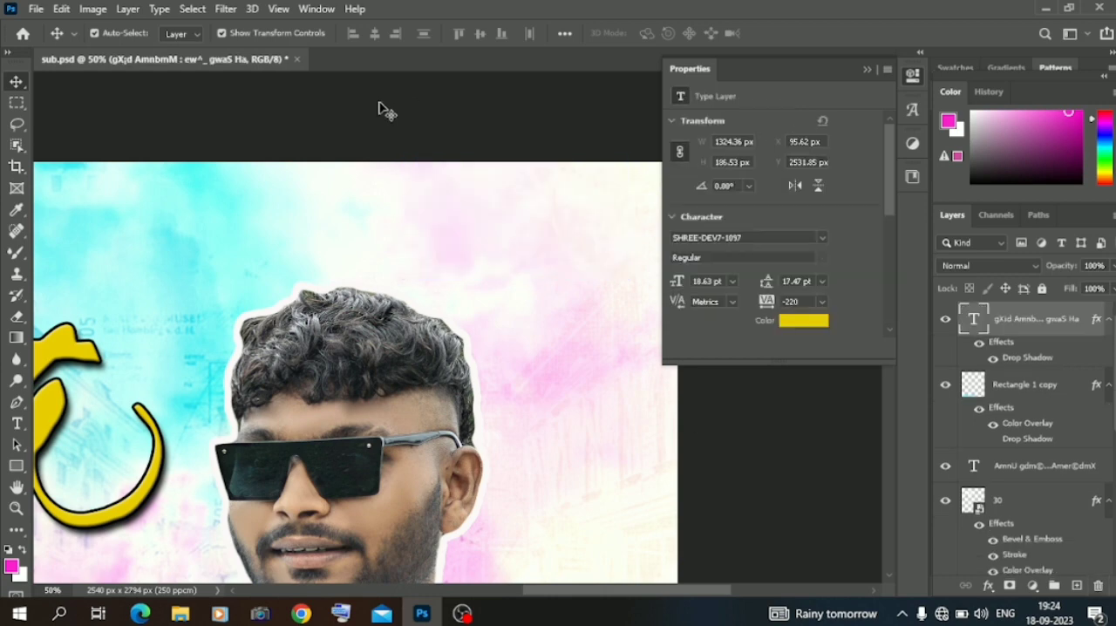
click(379, 109)
key(ctrl+minus)
key(ctrl+minus)
key(ctrl+minus)
key(ctrl+minus)
key(ctrl+plus)
key(ctrl+plus)
key(ctrl+minus)
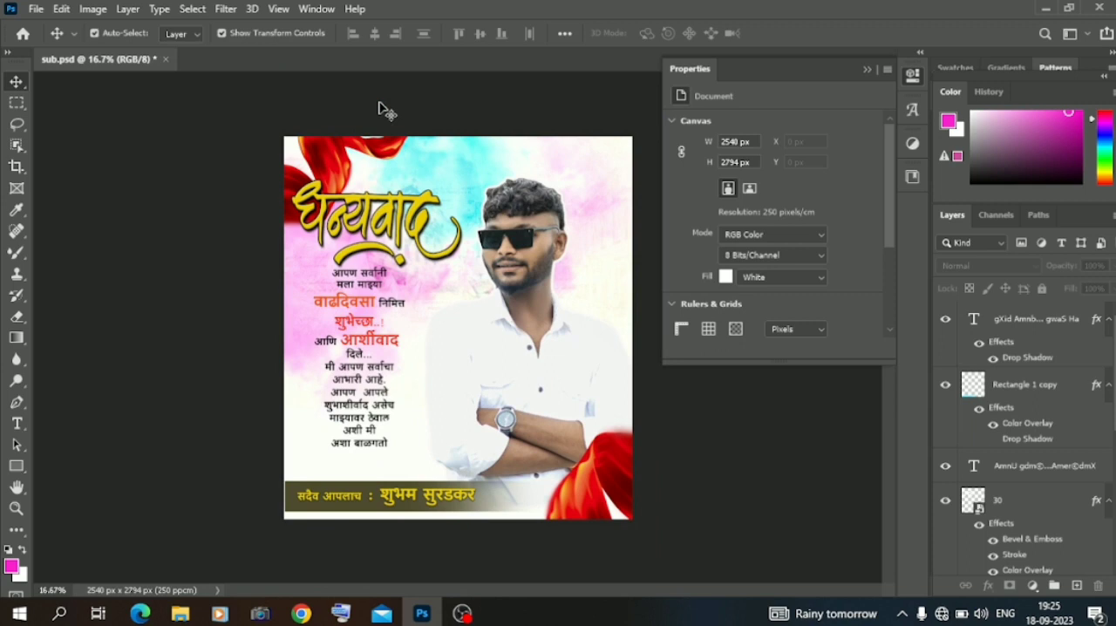
Change the font of the full name in the signature line to SHREE-DEV7-0728.
double_click(425, 495)
drag(380, 495, 479, 494)
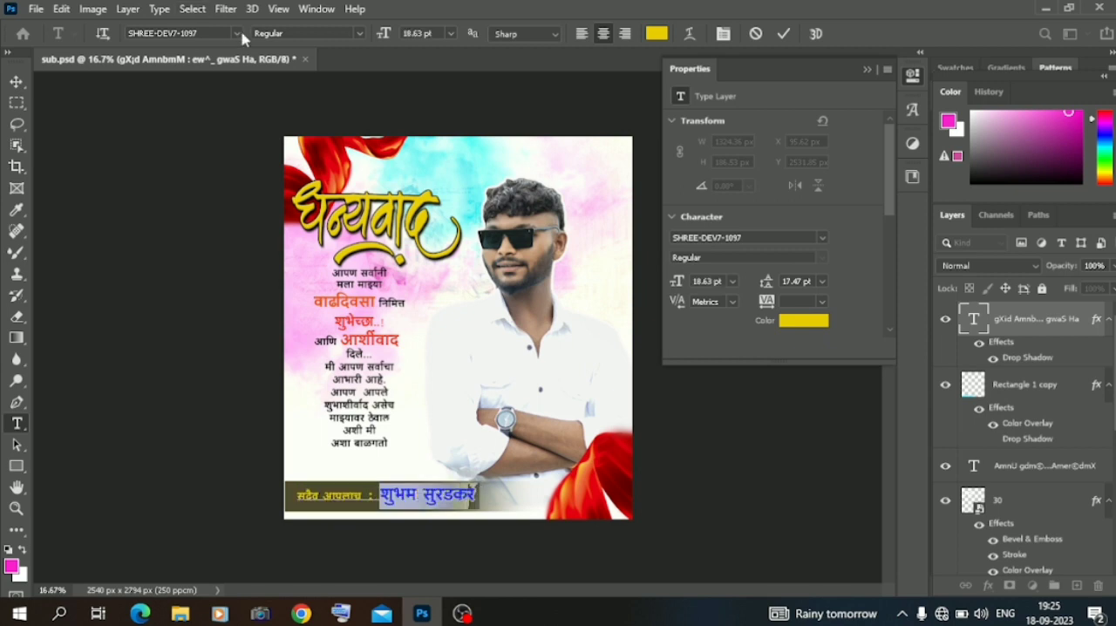
click(238, 34)
key(Down)
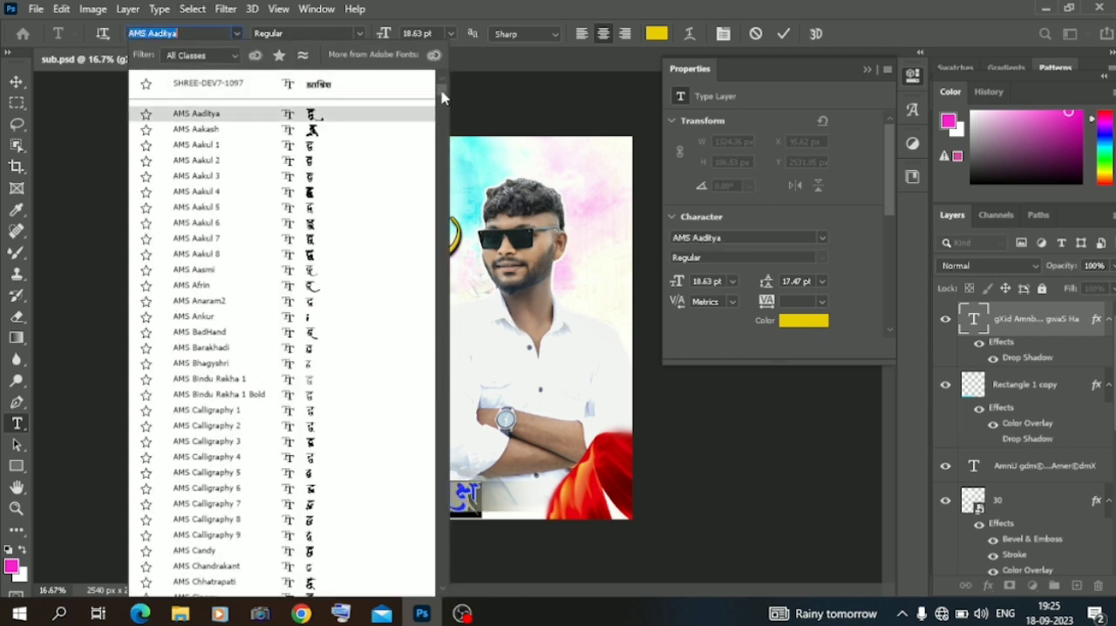
scroll(347, 248, down, 20)
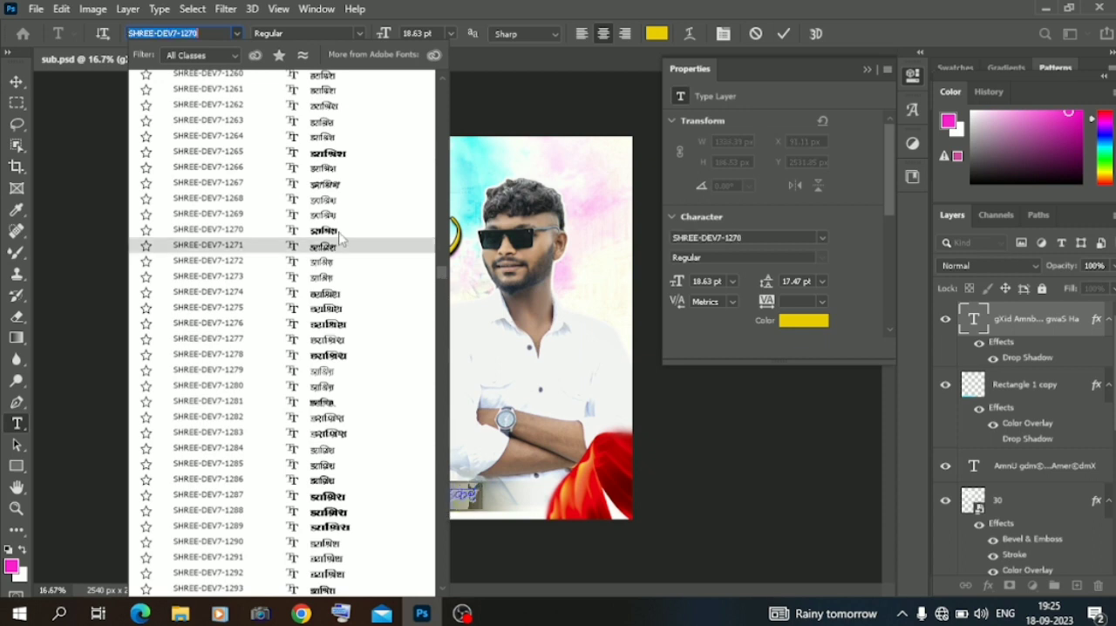
scroll(334, 155, up, 5)
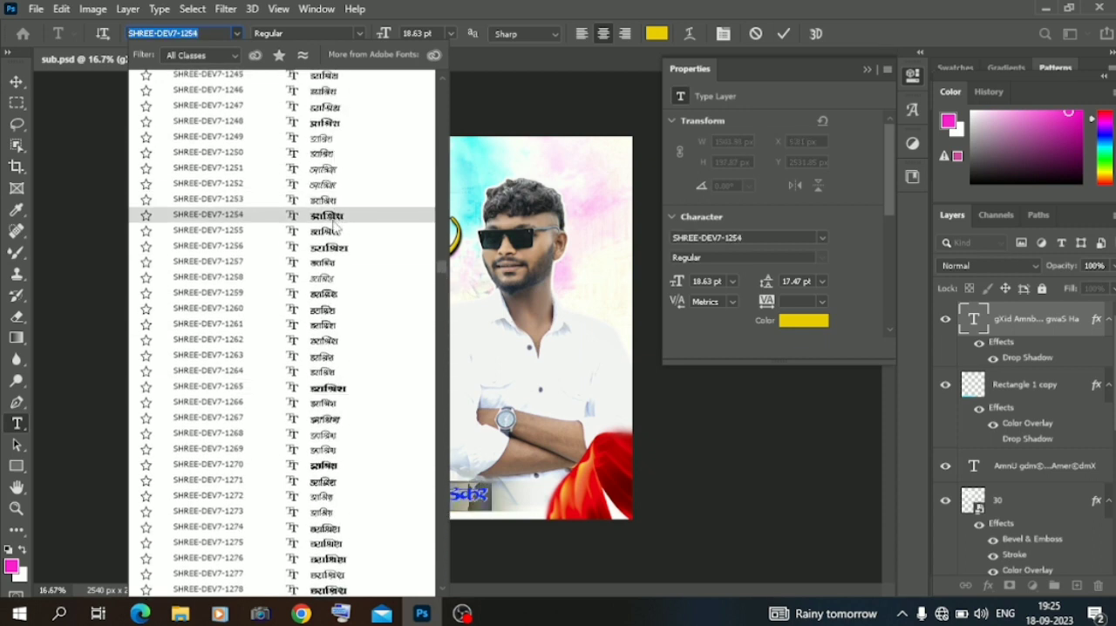
scroll(336, 201, up, 4)
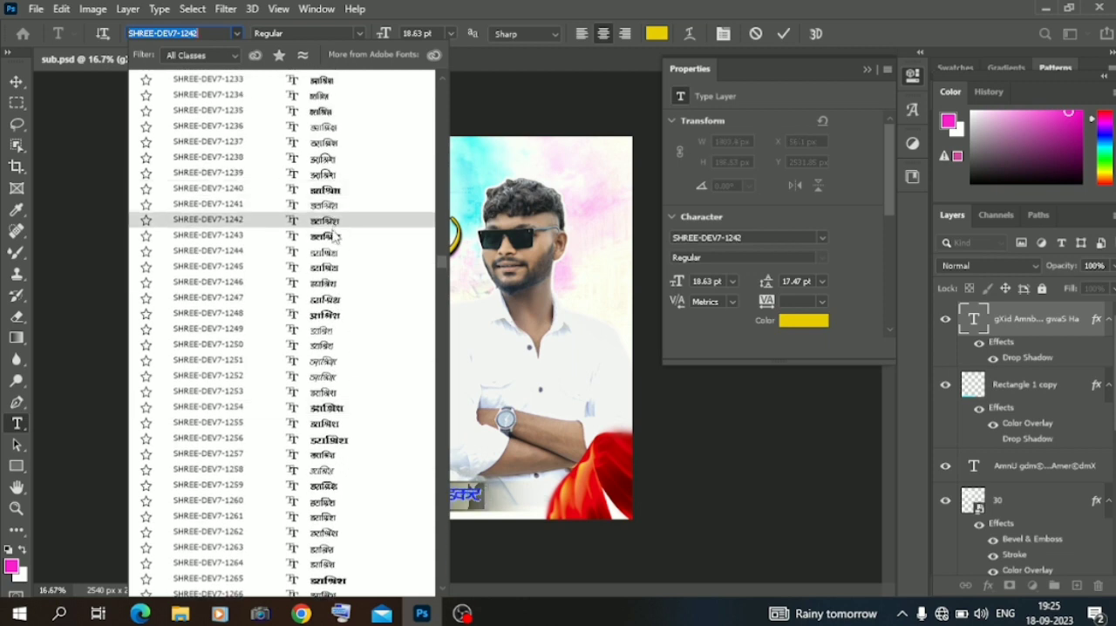
scroll(335, 253, up, 5)
scroll(336, 288, up, 12)
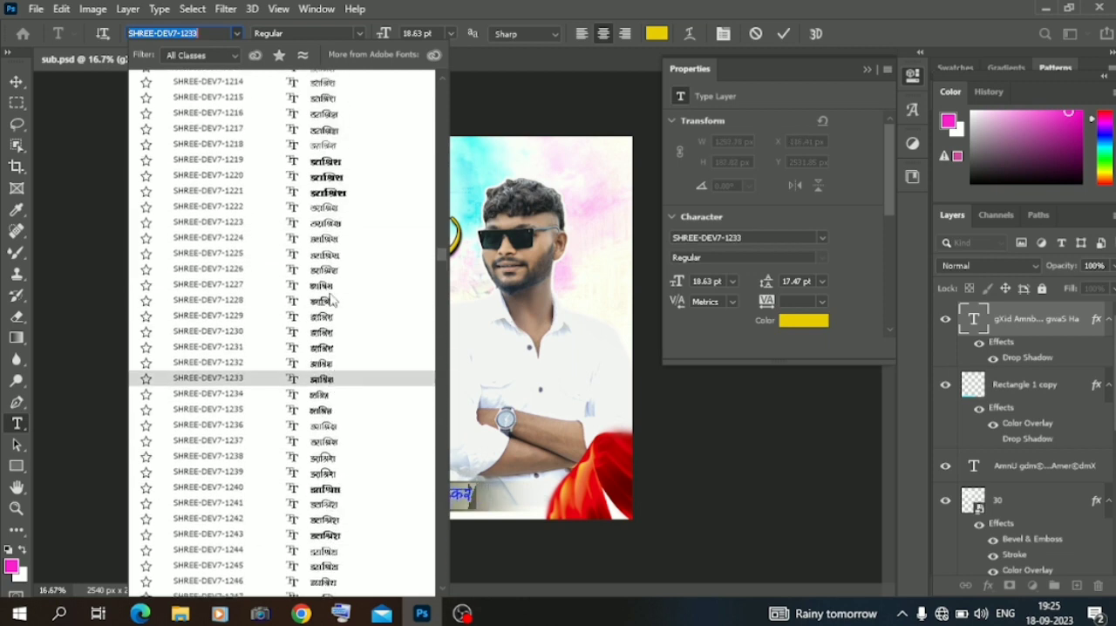
scroll(340, 266, up, 2)
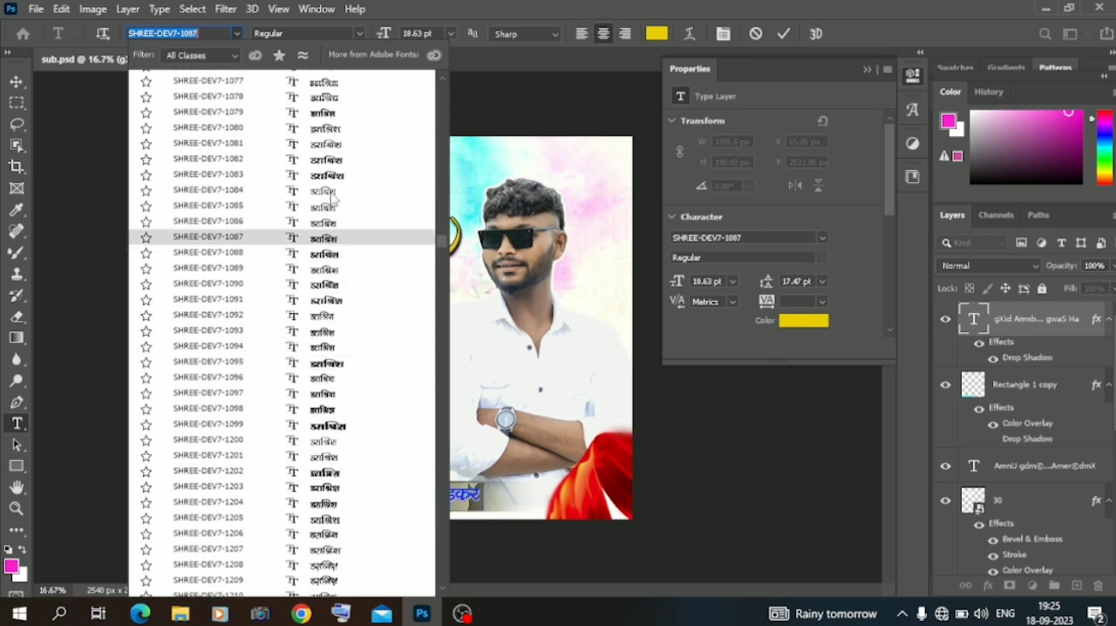
scroll(335, 196, up, 4)
scroll(335, 190, up, 6)
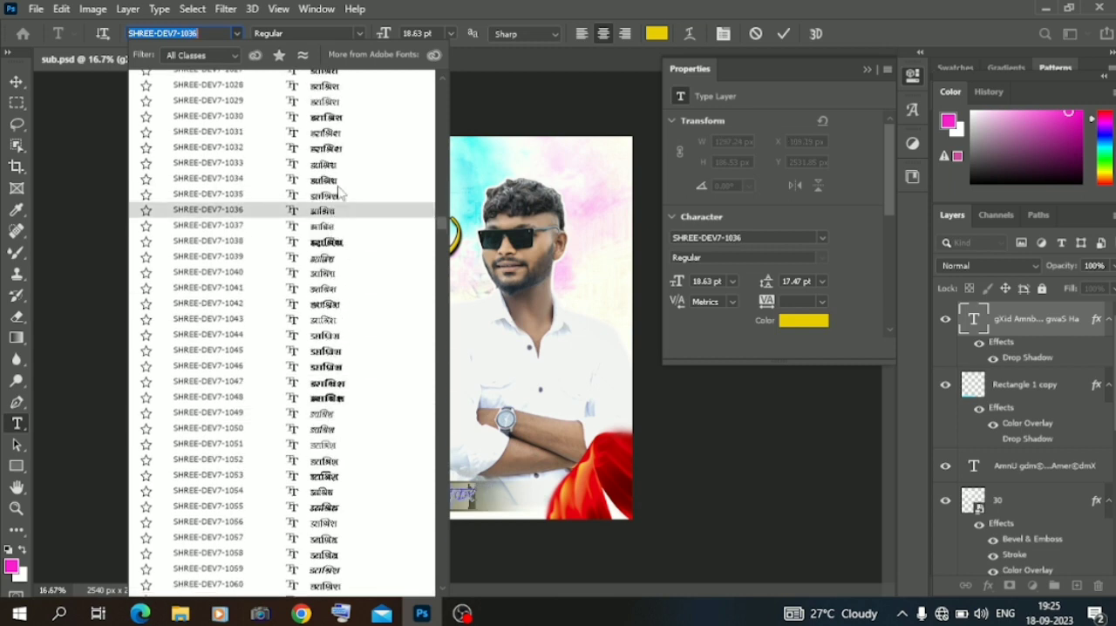
scroll(340, 203, up, 3)
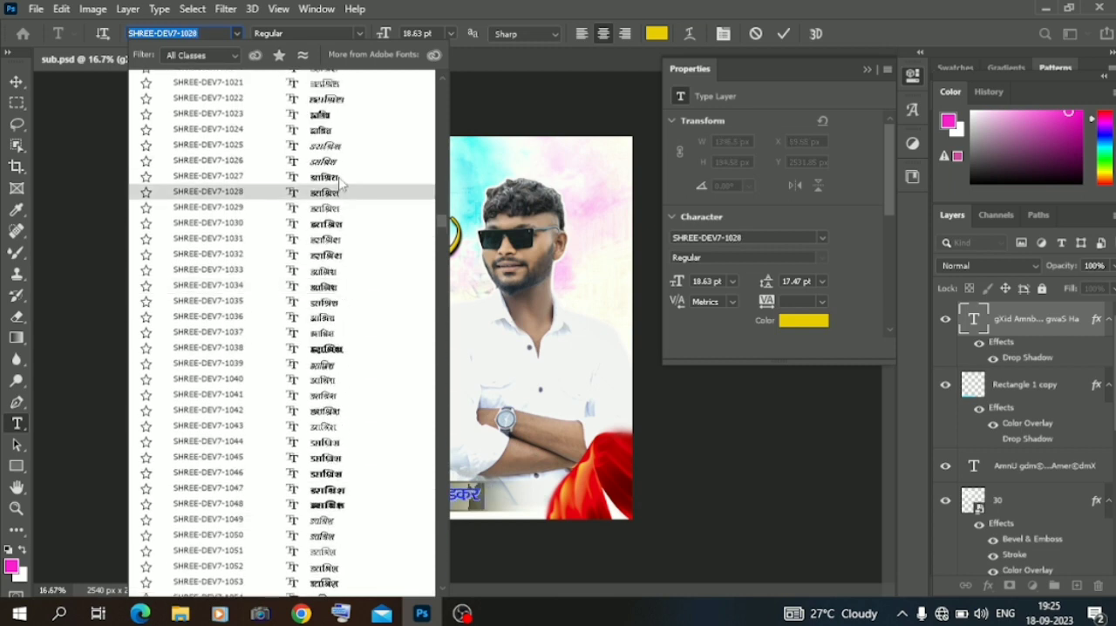
scroll(340, 210, up, 4)
scroll(339, 215, up, 5)
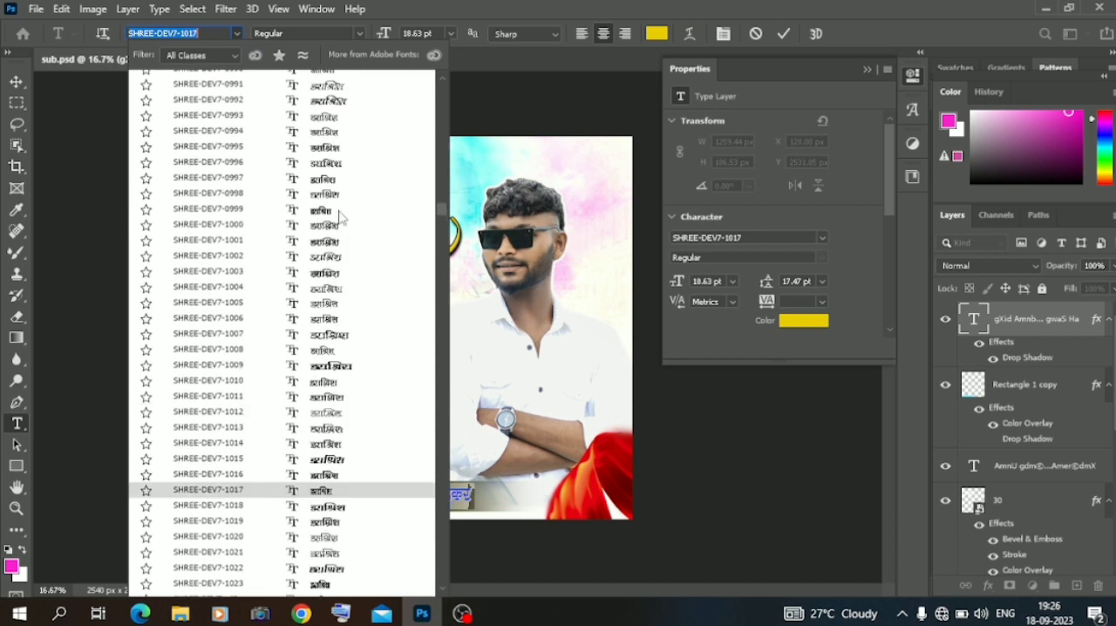
scroll(342, 222, up, 6)
scroll(343, 222, up, 10)
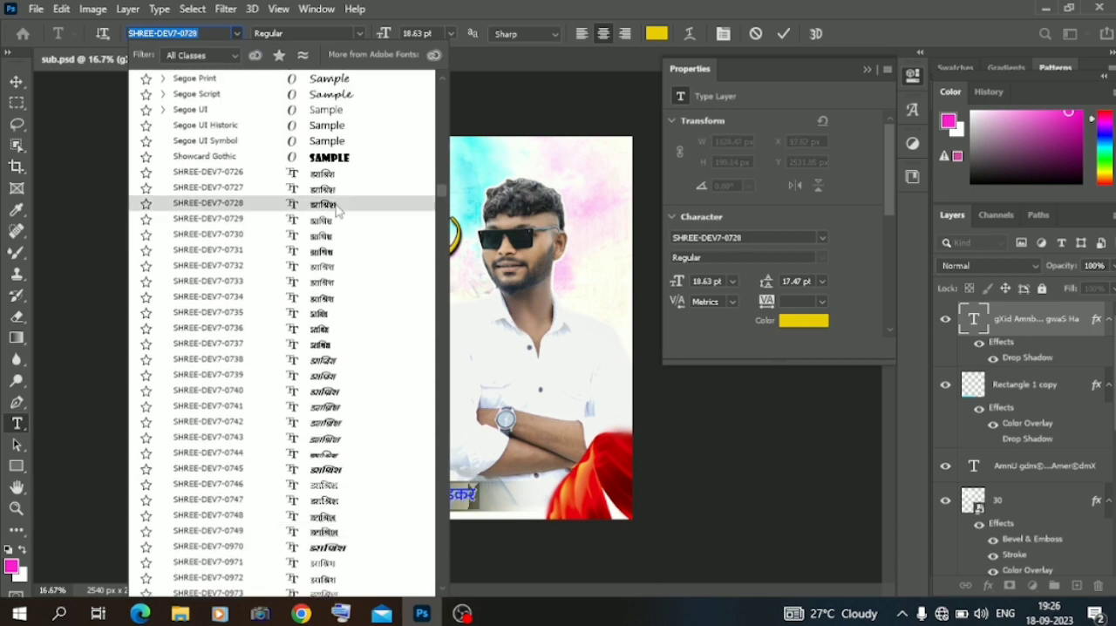
click(336, 205)
click(102, 284)
key(v)
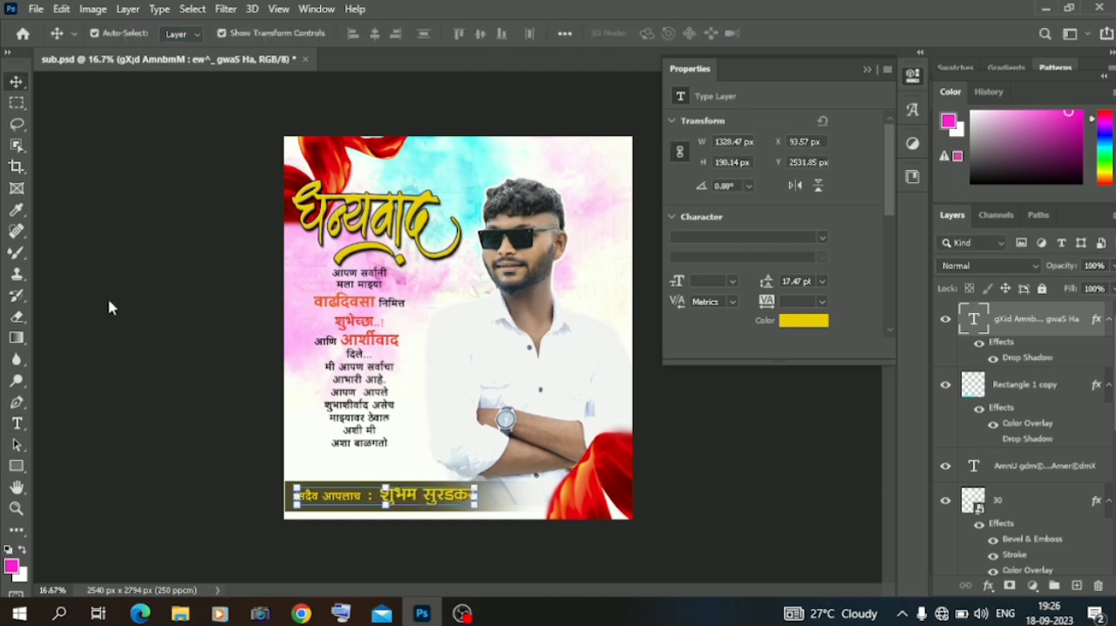
click(109, 302)
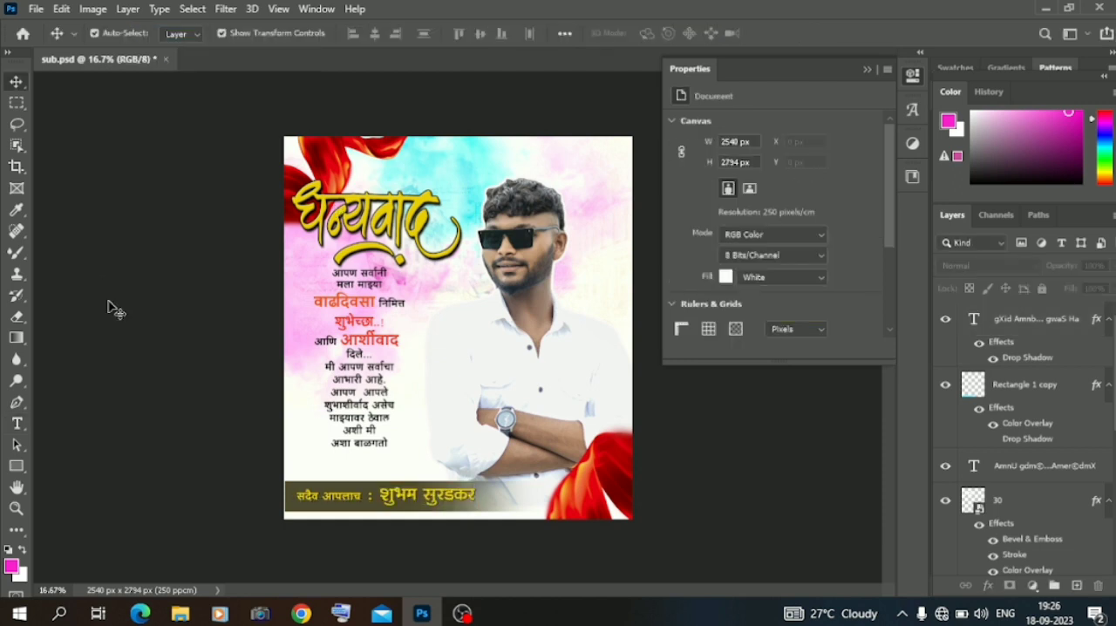
Add a yellow text line reading "आभारी आहे" below the message paragraph, composed from SHREE-DEV7-0728 glyphs.
click(16, 423)
click(338, 457)
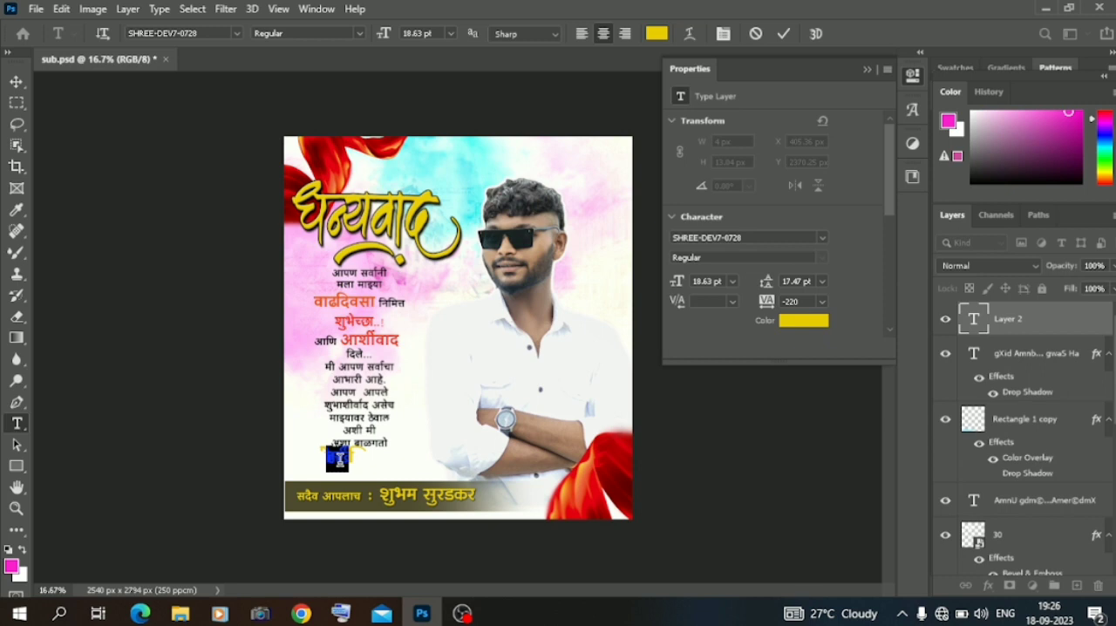
click(912, 110)
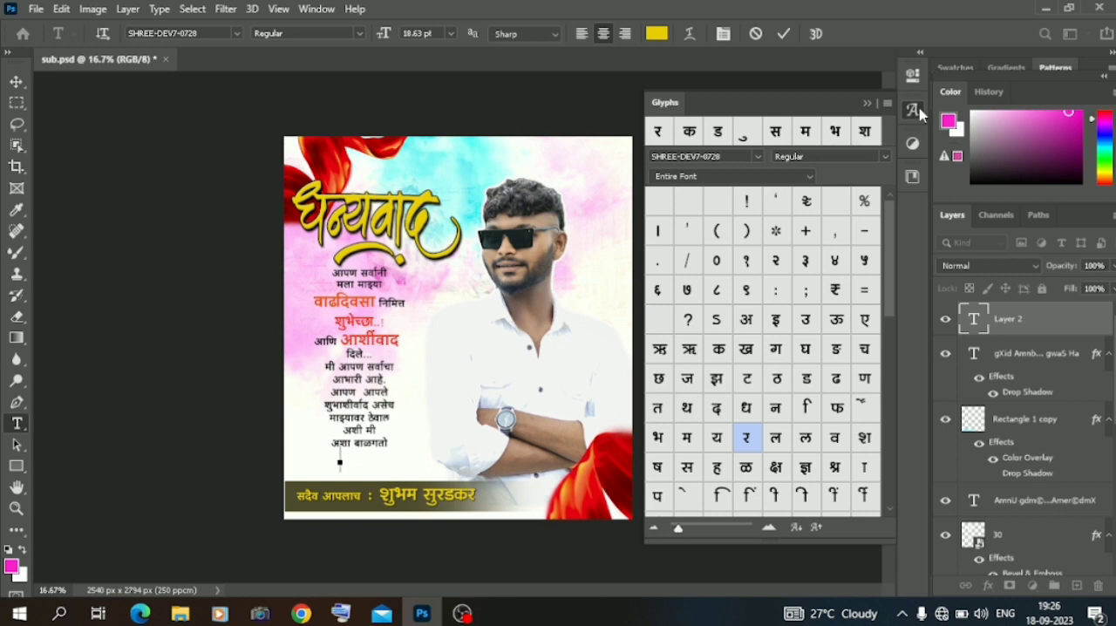
double_click(747, 315)
double_click(863, 468)
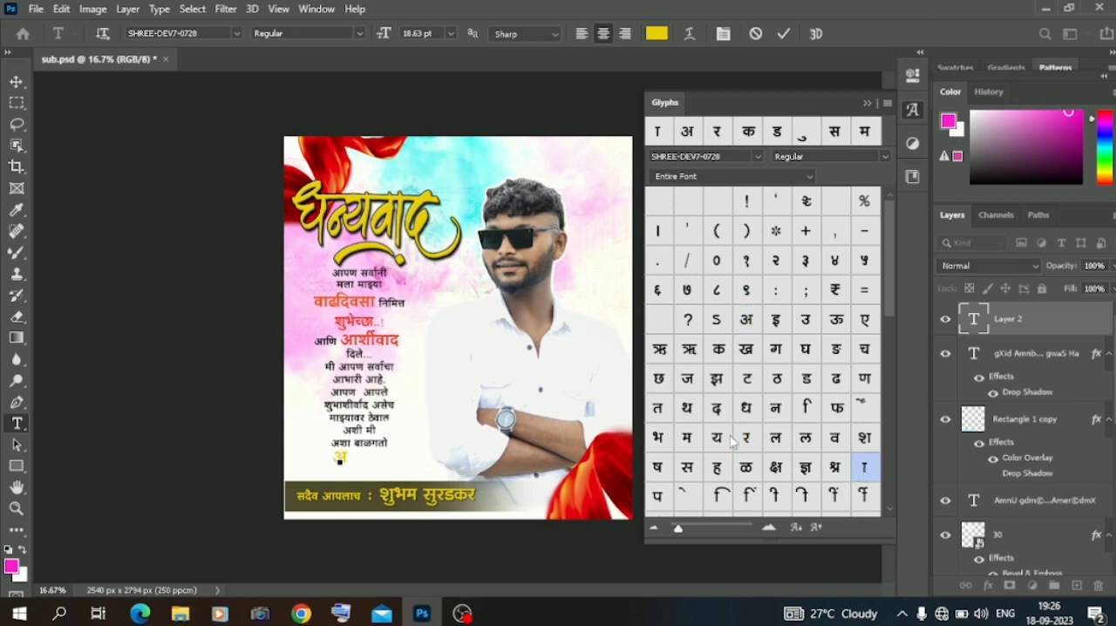
double_click(660, 438)
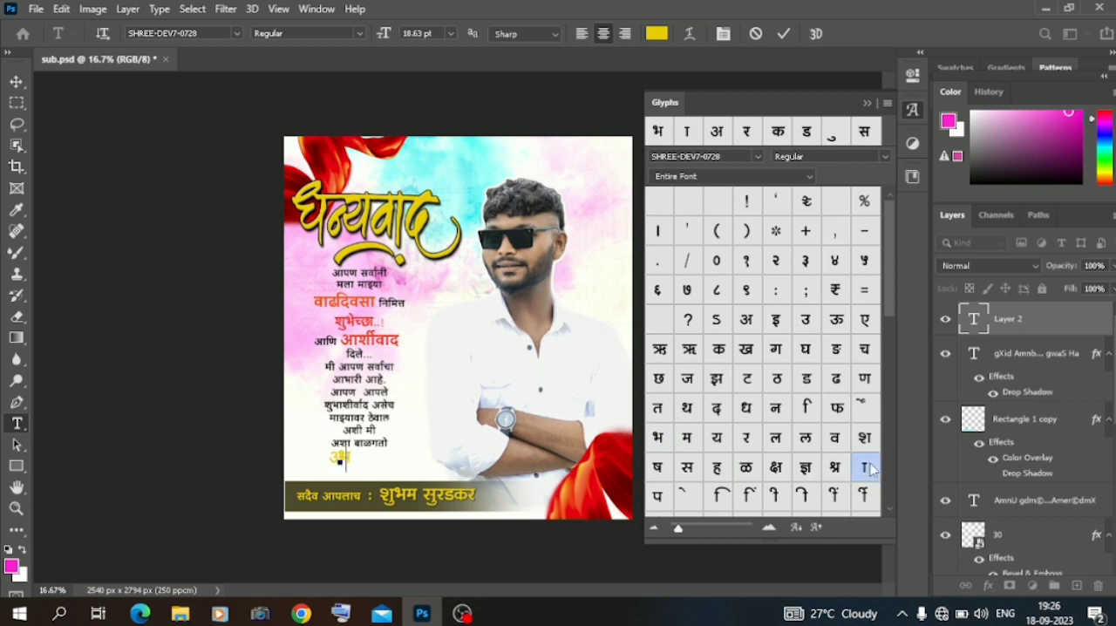
double_click(745, 438)
double_click(775, 494)
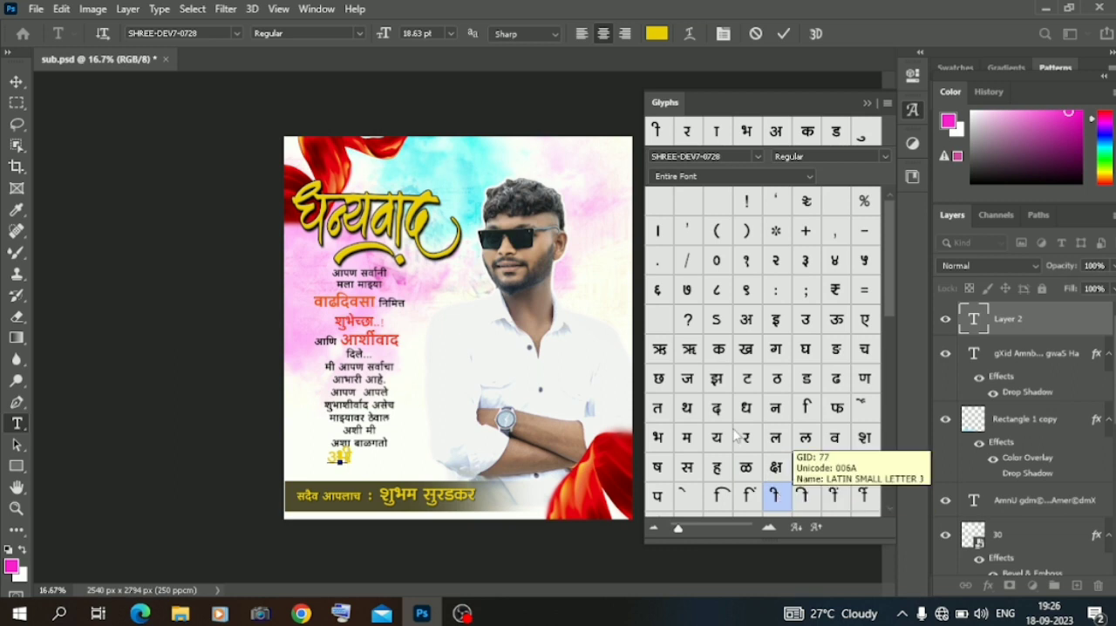
double_click(747, 320)
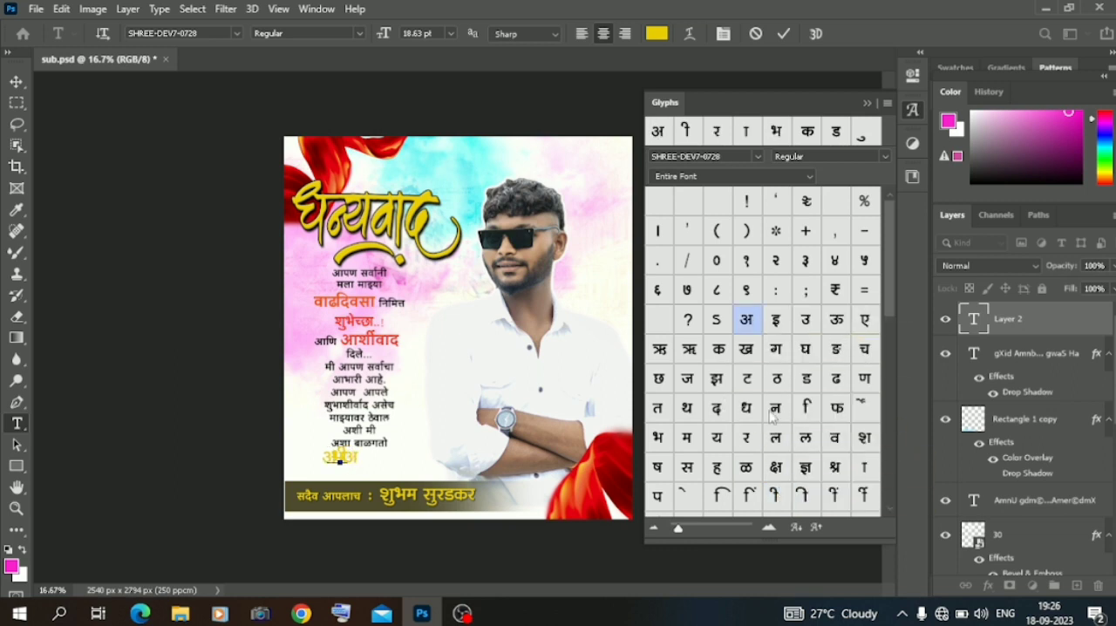
double_click(863, 468)
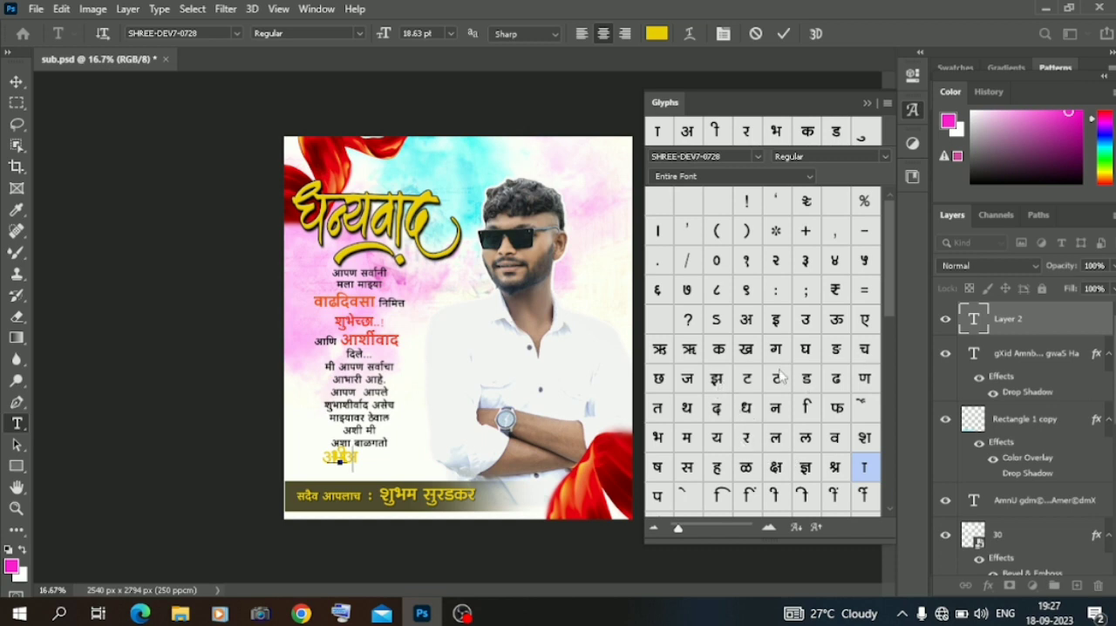
double_click(718, 468)
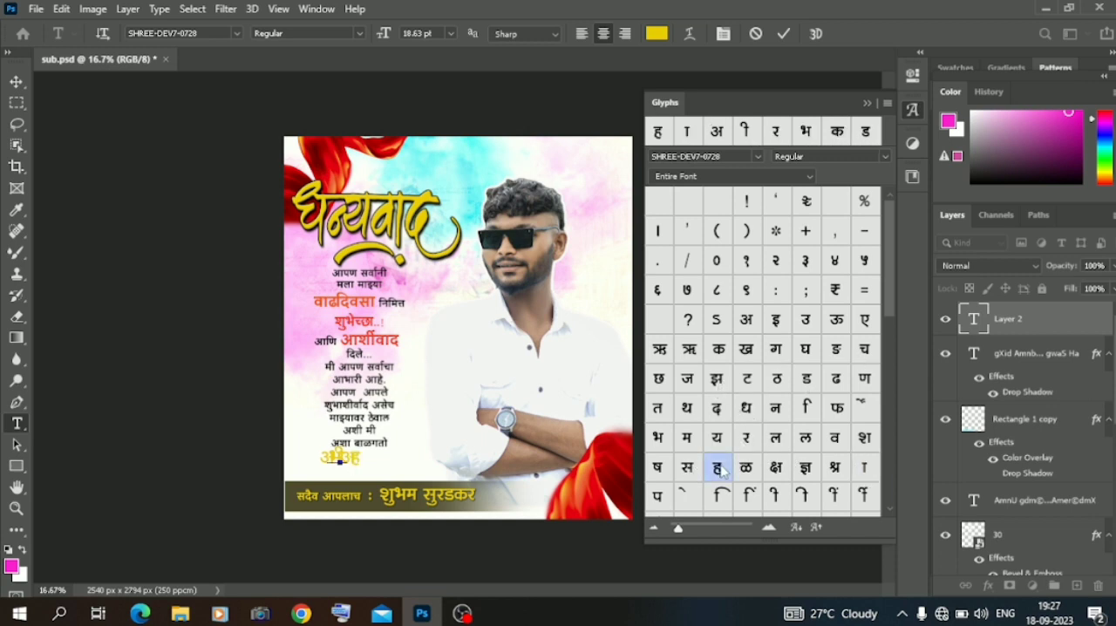
double_click(687, 497)
Increase the tracking of the whole "आभारी आहे" line so its letters stop overlapping.
triple_click(340, 459)
triple_click(341, 456)
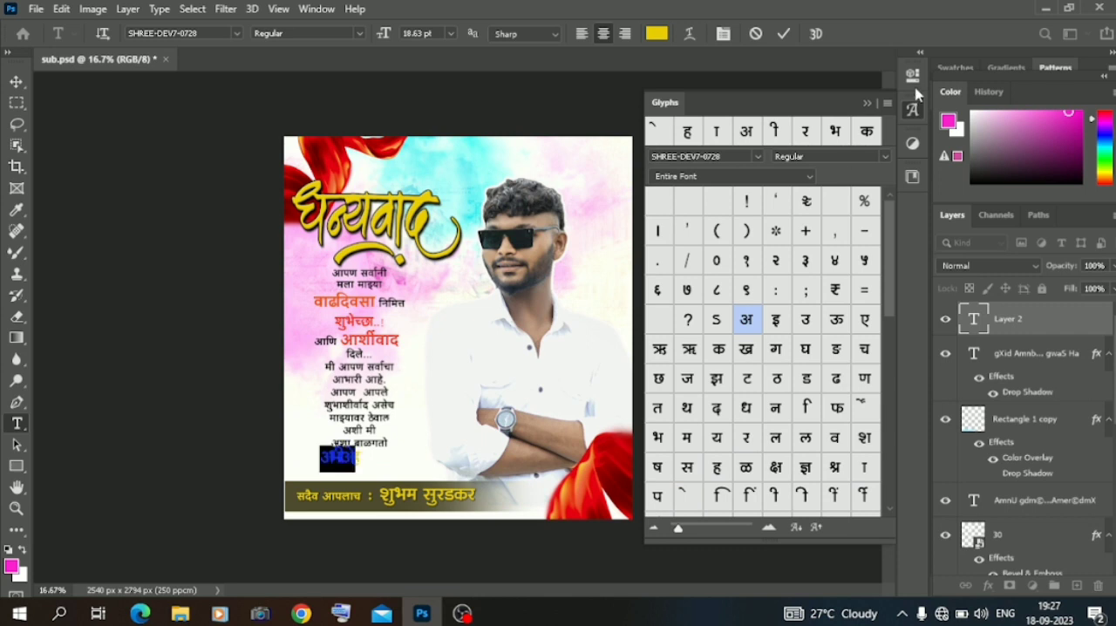
click(913, 76)
drag(769, 302, 776, 308)
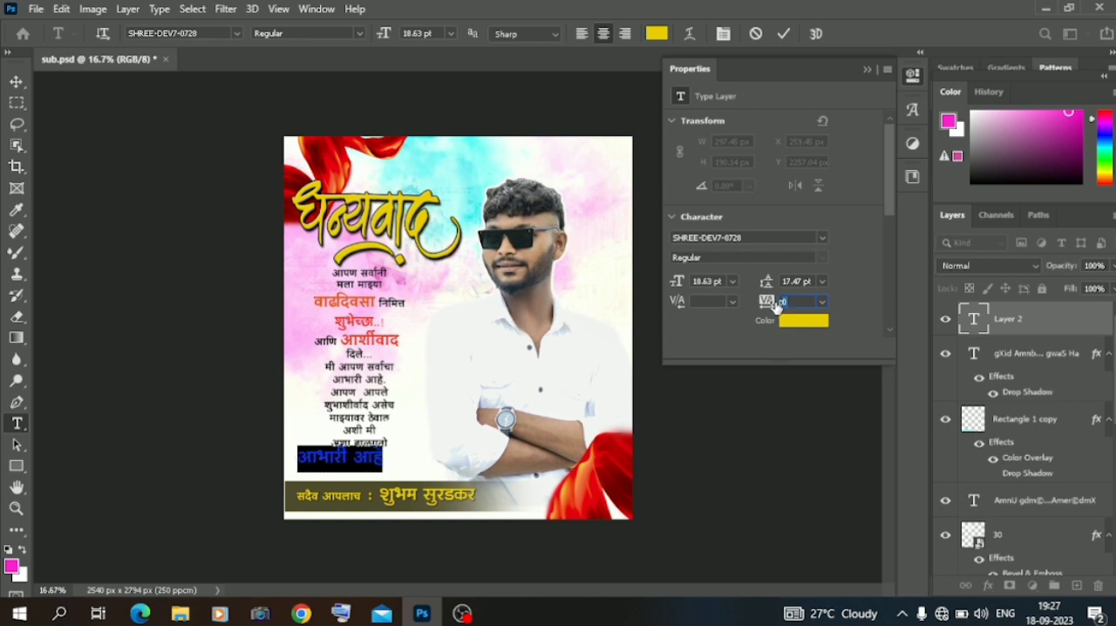
click(866, 69)
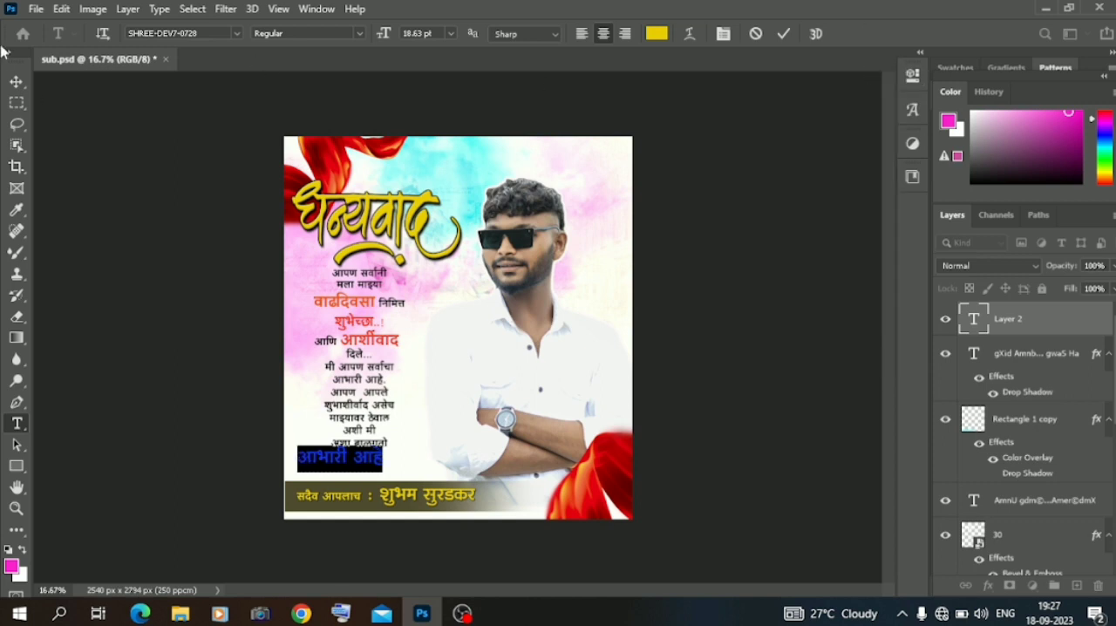
Move the "आभारी आहे" line onto the man's shirt and try the font SHREE-DEV7-2418 on it.
click(16, 81)
drag(359, 456, 537, 383)
double_click(538, 384)
click(235, 36)
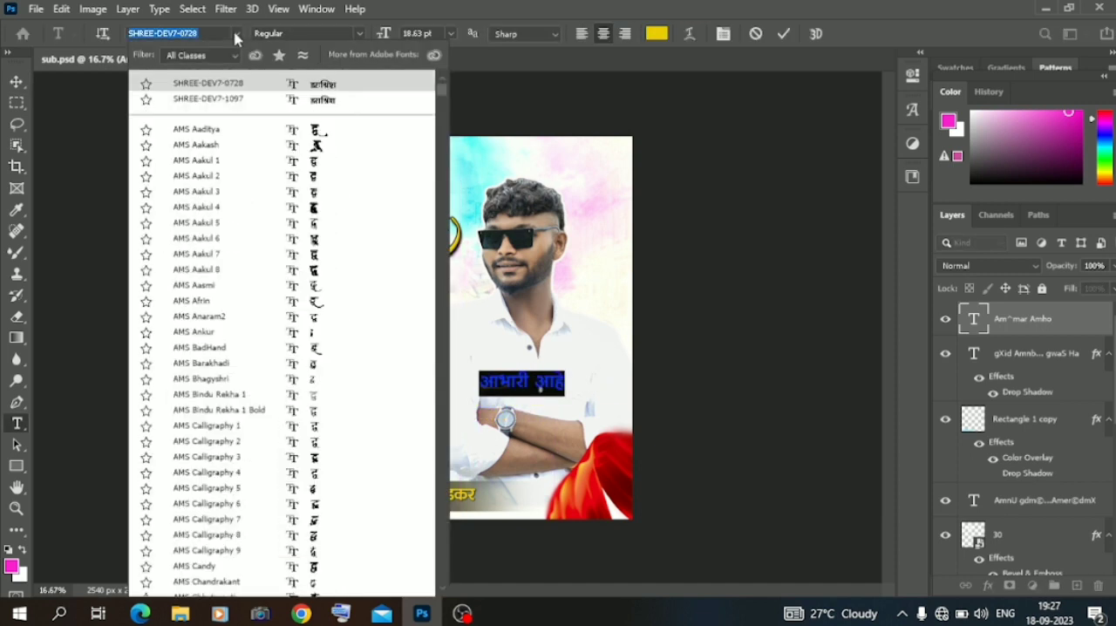
drag(440, 89, 441, 324)
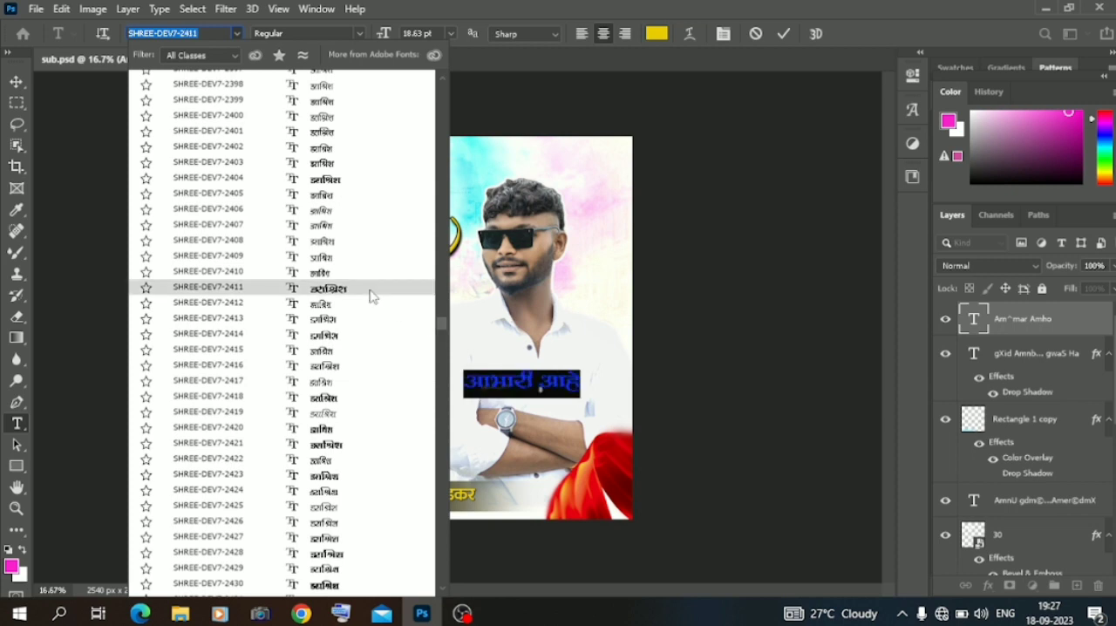
click(344, 399)
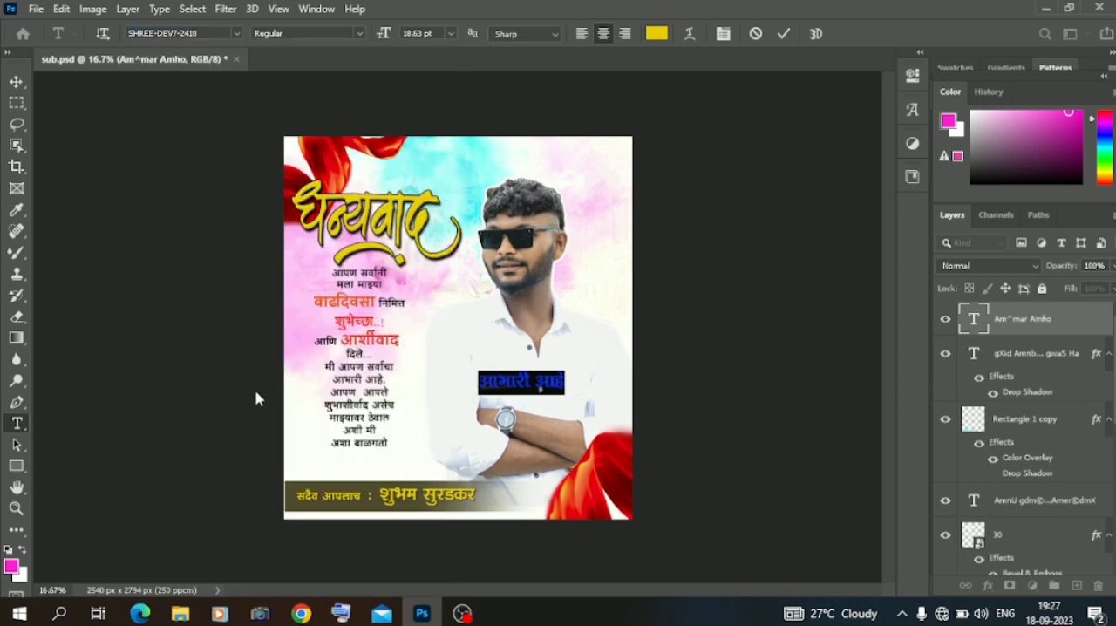
Scale the "आभारी आहे" line up to about 31.57 pt and place it over the man's shirt.
click(16, 82)
key(ctrl+t)
drag(523, 395, 394, 466)
key(Return)
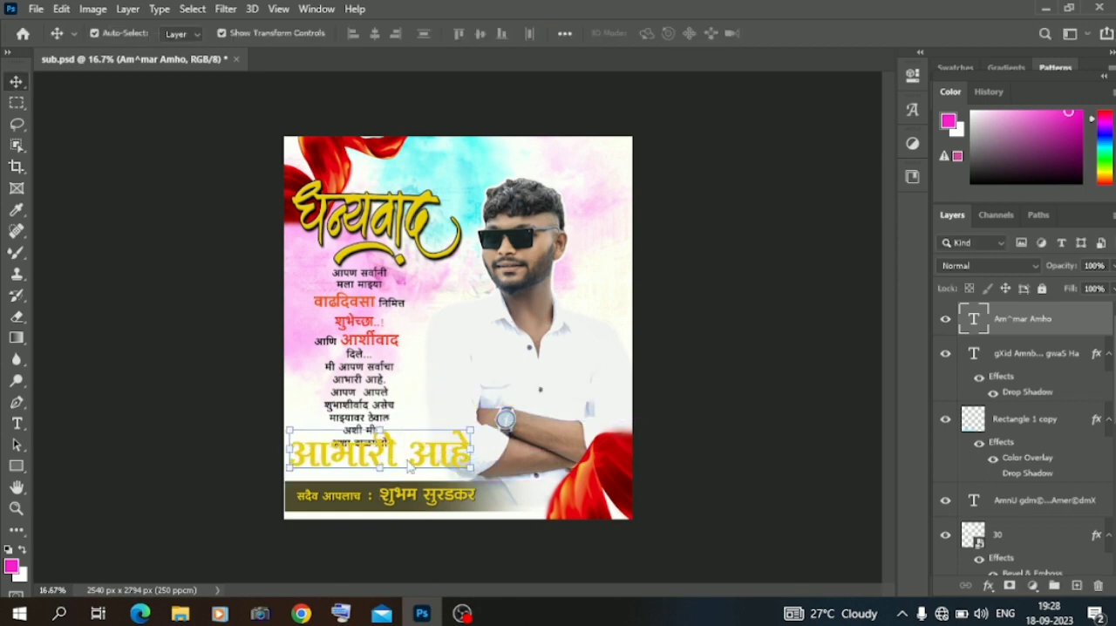
key(ctrl+t)
drag(470, 455, 410, 462)
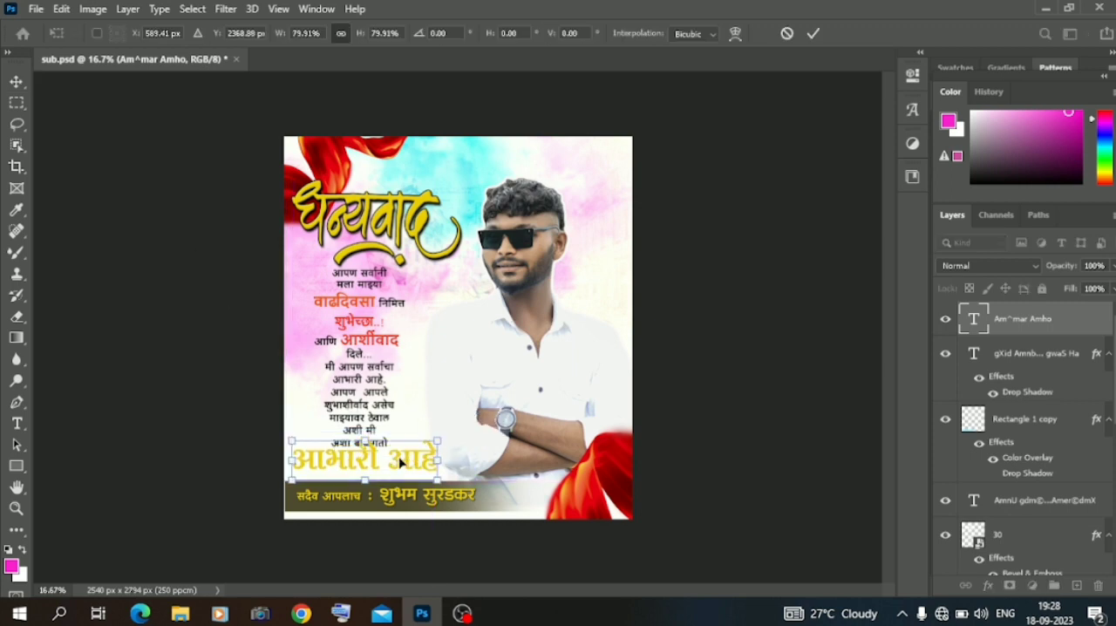
drag(376, 472, 542, 381)
key(Return)
Change the font of the "आभारी आहे" line to the bold SHREE-DEV7-2301.
double_click(543, 381)
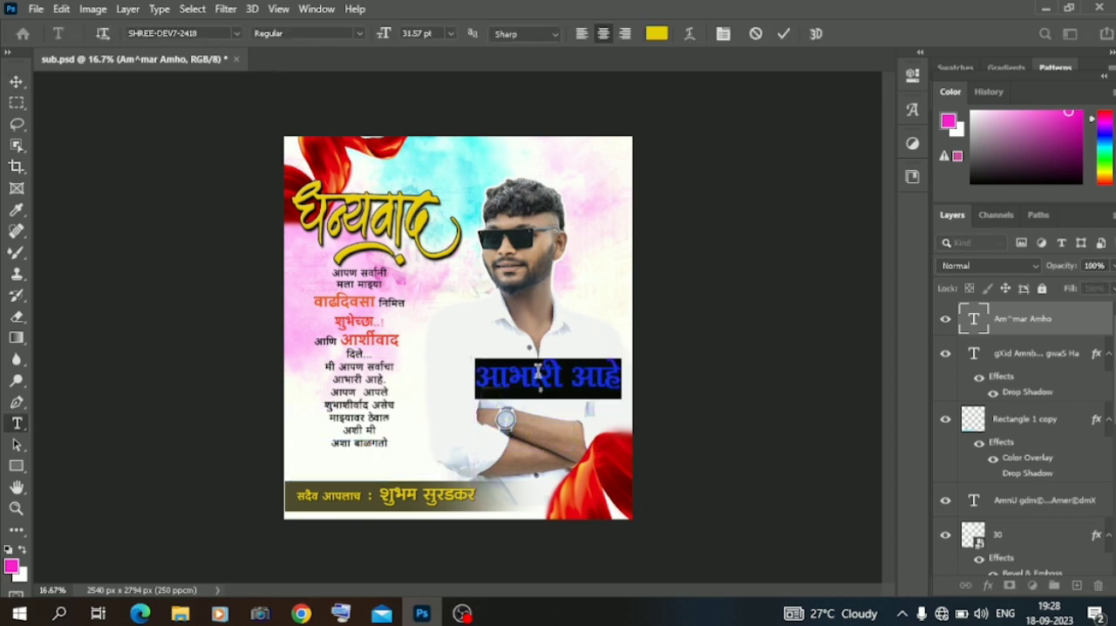
click(237, 33)
drag(442, 94, 449, 294)
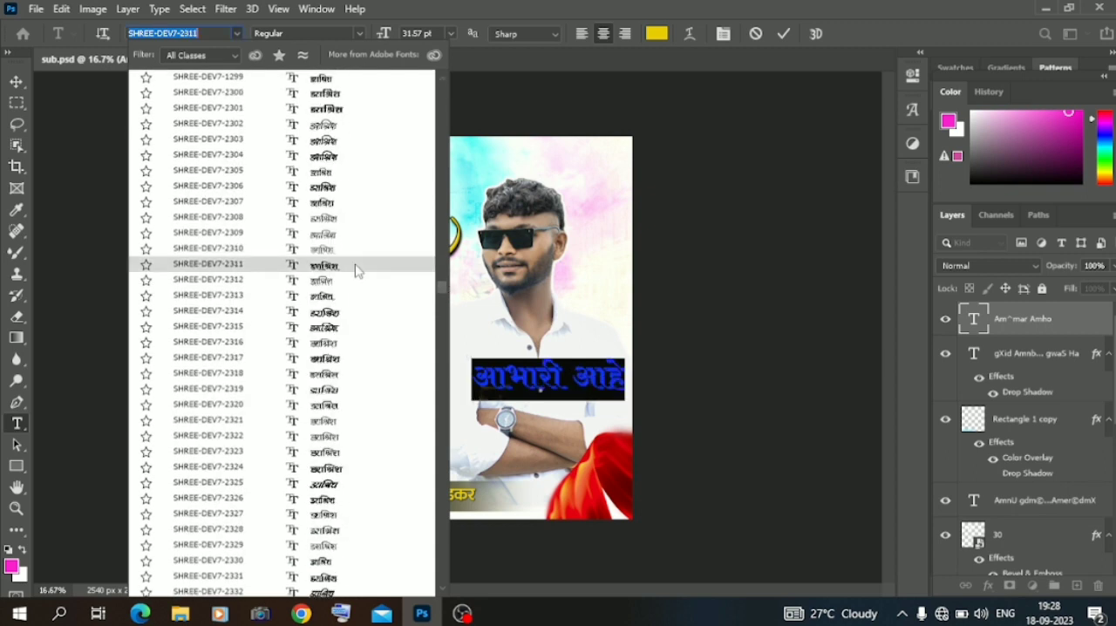
click(325, 112)
Move the "आभारी आहे" line between the message paragraph and the signature band, and scale it to about 83%.
drag(561, 375, 387, 460)
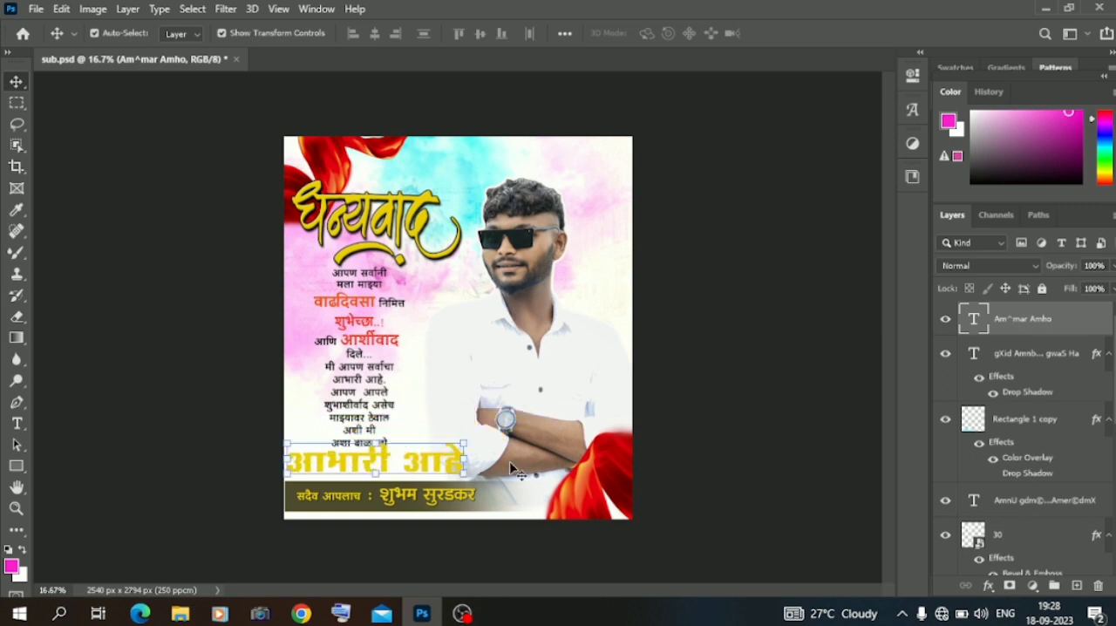
drag(465, 458, 415, 468)
key(Return)
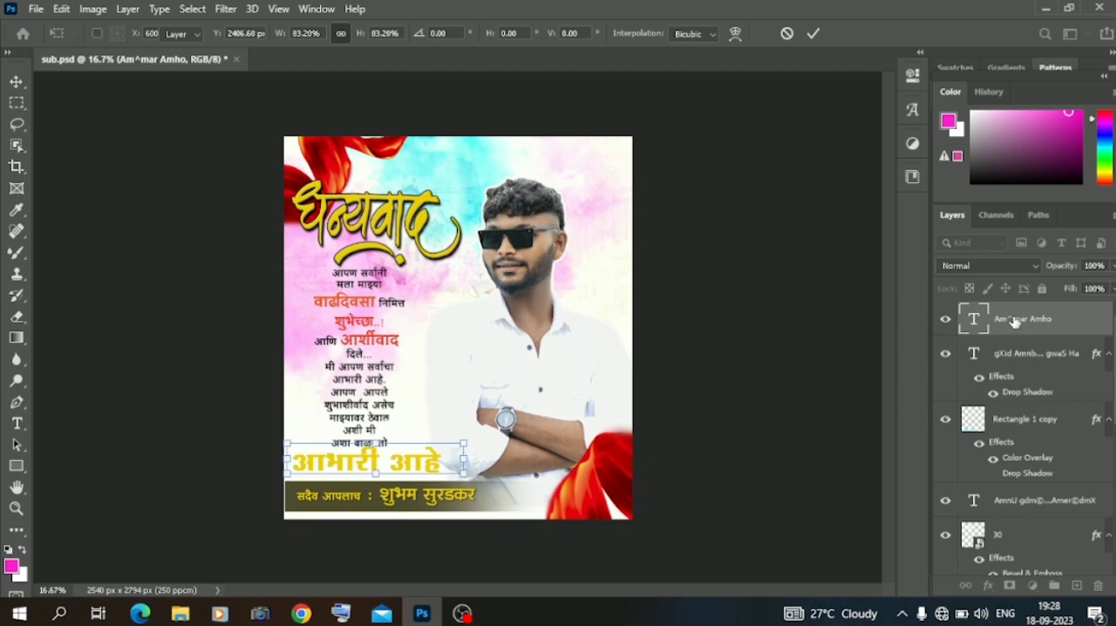
Add a drop shadow and an outside stroke to the "आभारी आहे" text layer.
right_click(1014, 324)
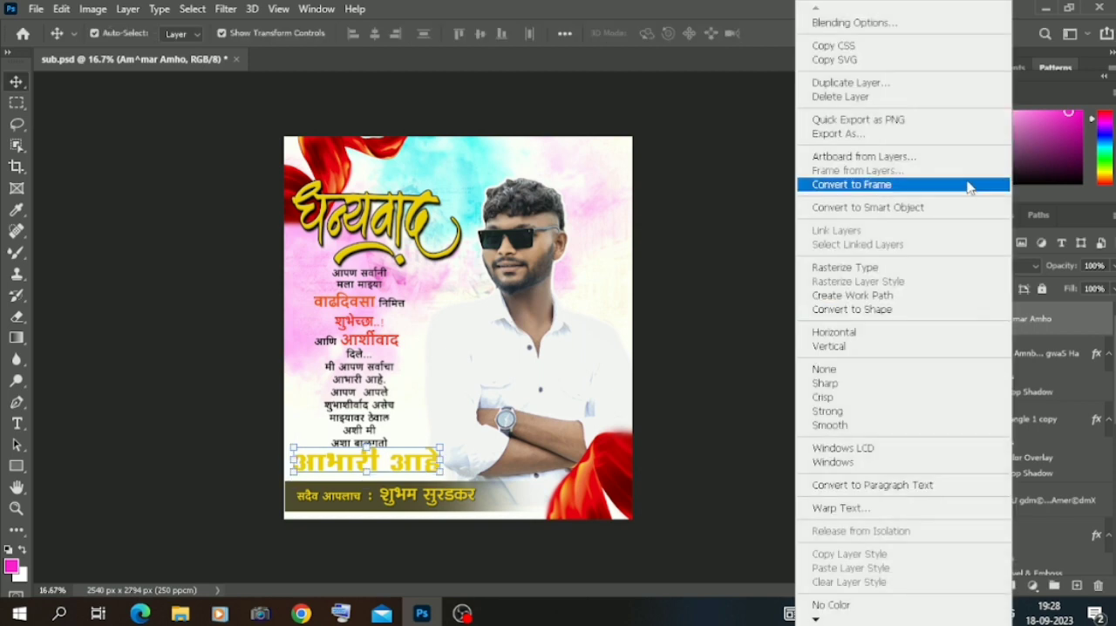
click(867, 20)
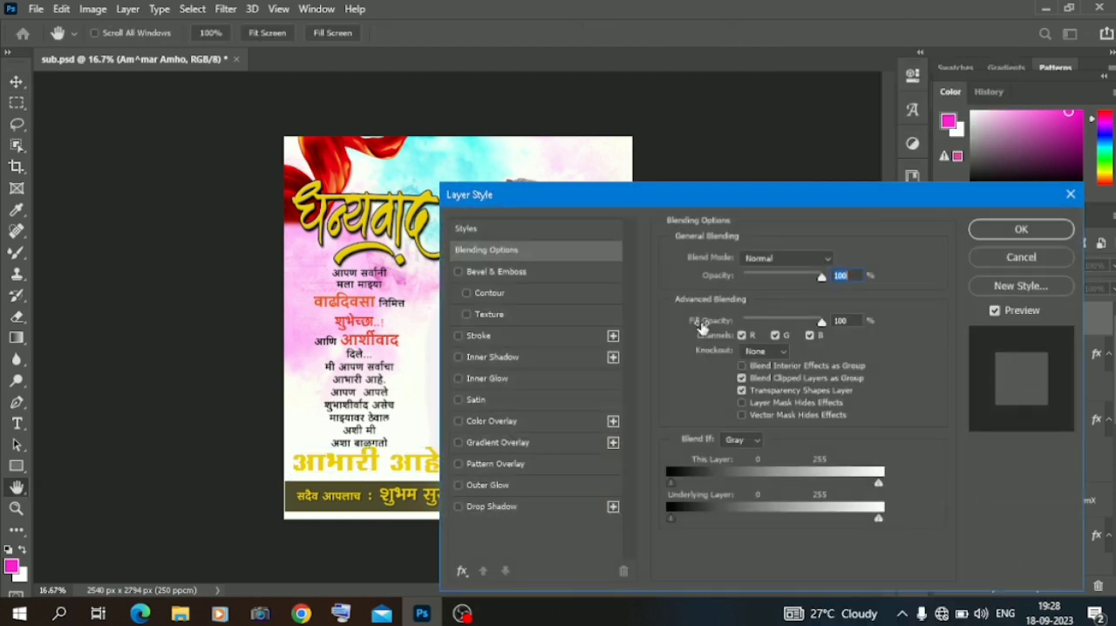
click(511, 508)
click(497, 336)
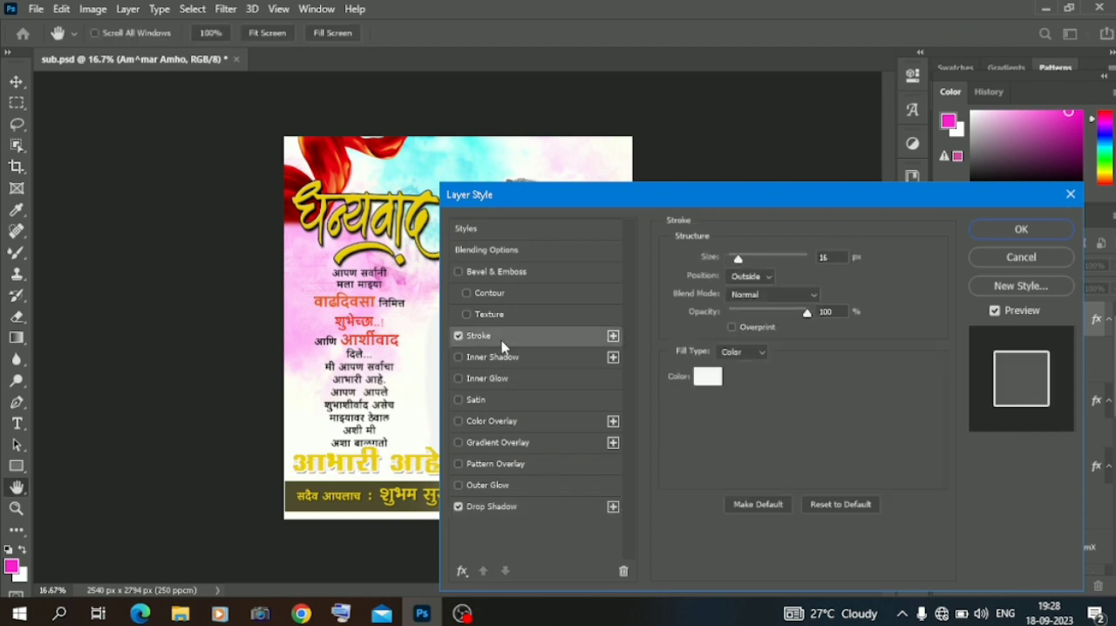
Set the stroke of the "आभारी आहे" line to near-black, reduce its size, and apply the layer style.
click(706, 383)
click(590, 333)
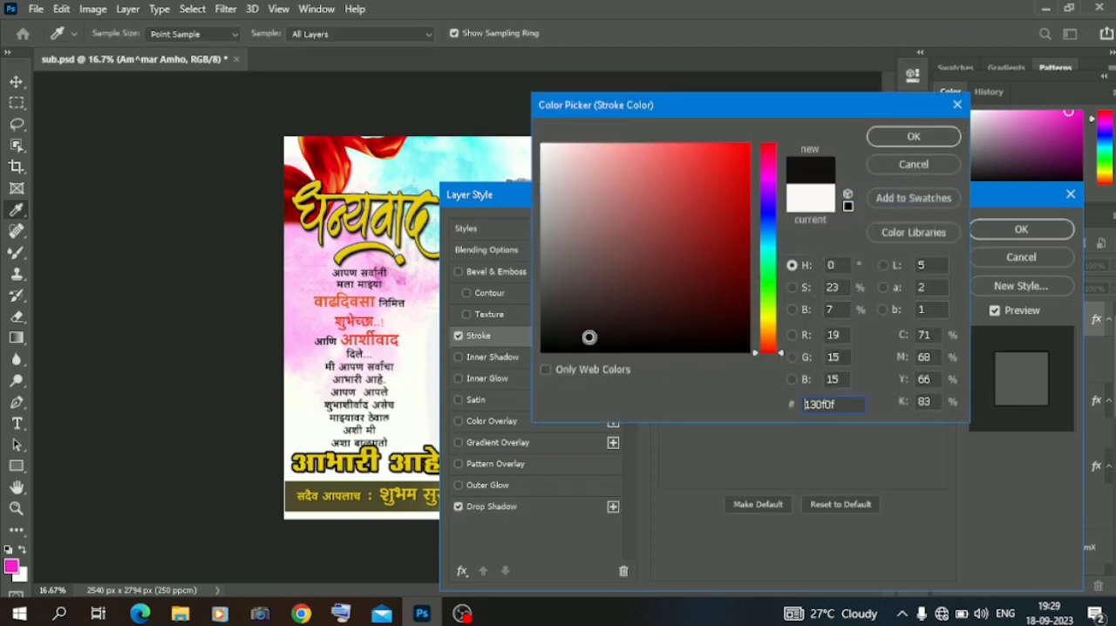
click(545, 297)
drag(546, 296, 568, 337)
click(913, 139)
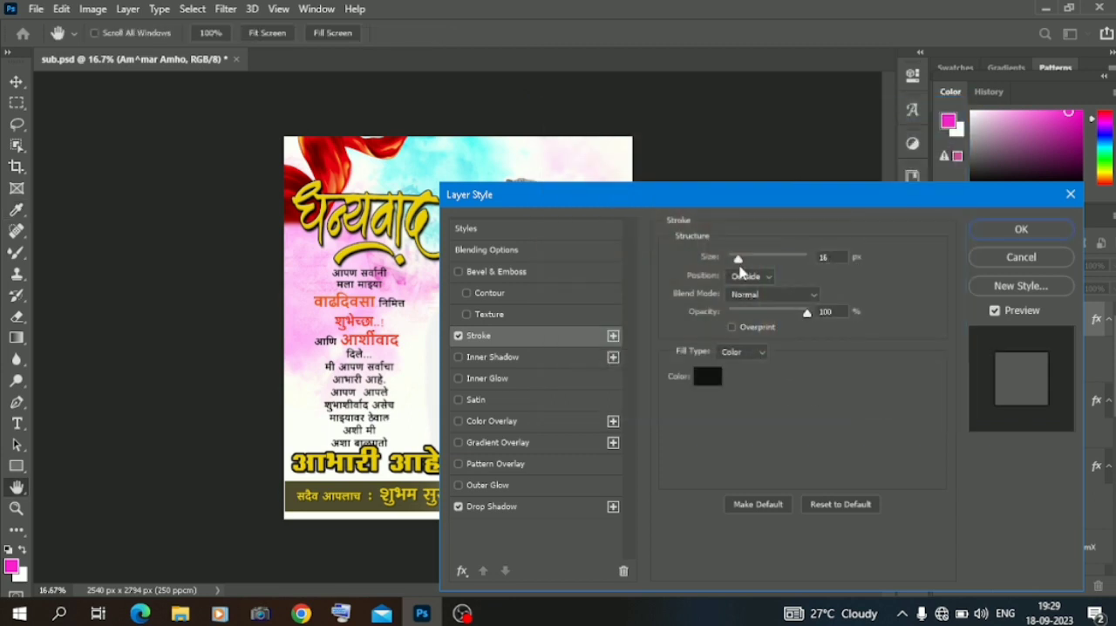
drag(737, 260, 737, 257)
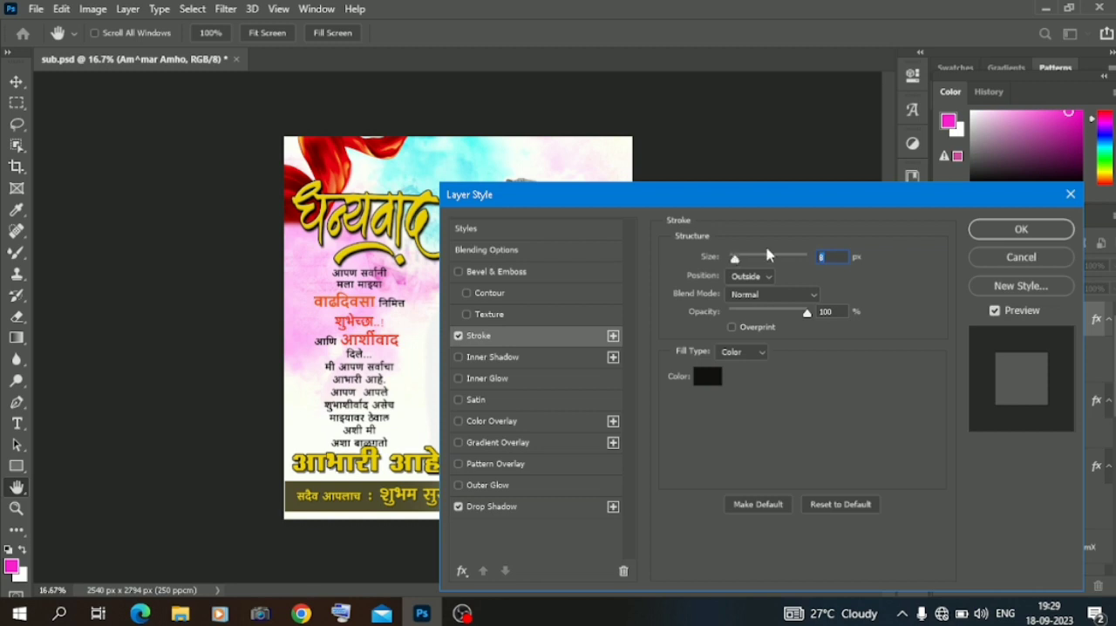
click(1015, 234)
Move the Marathi message paragraph slightly up, clear of the "आभारी आहे" line.
click(347, 373)
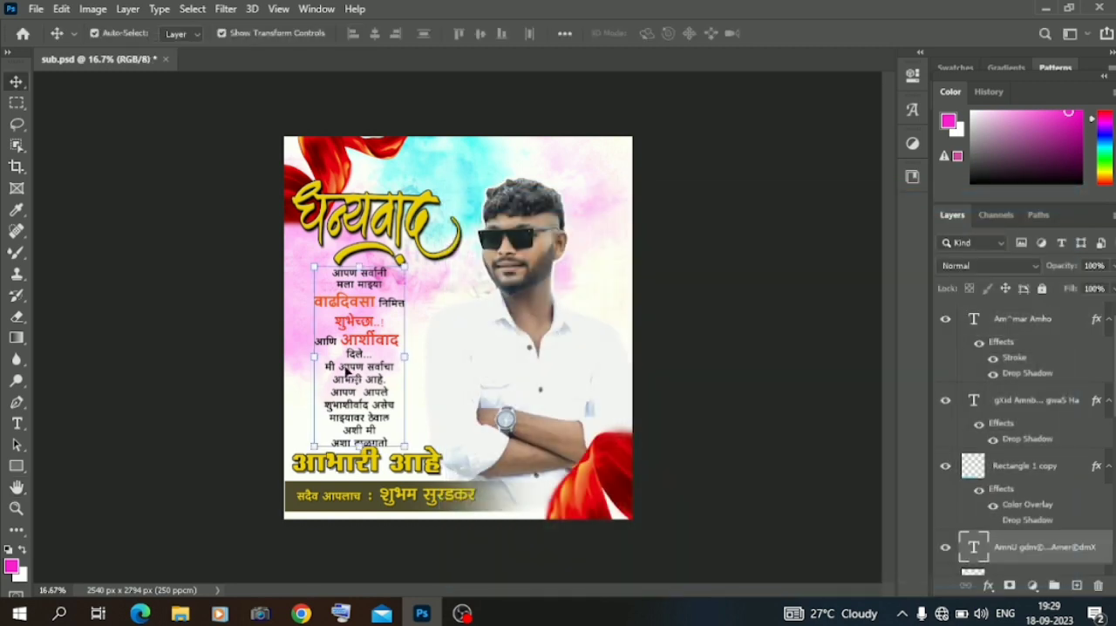
drag(403, 356, 406, 354)
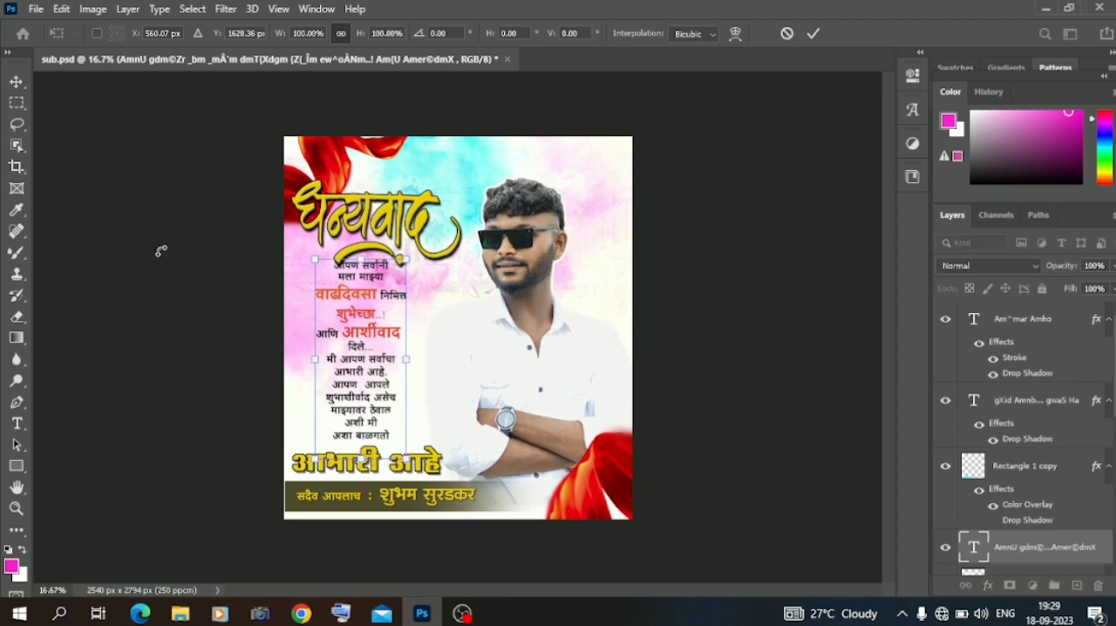
click(16, 81)
Move the yellow calligraphy heading slightly up and nudge the "आभारी आहे" line slightly to the right.
click(375, 224)
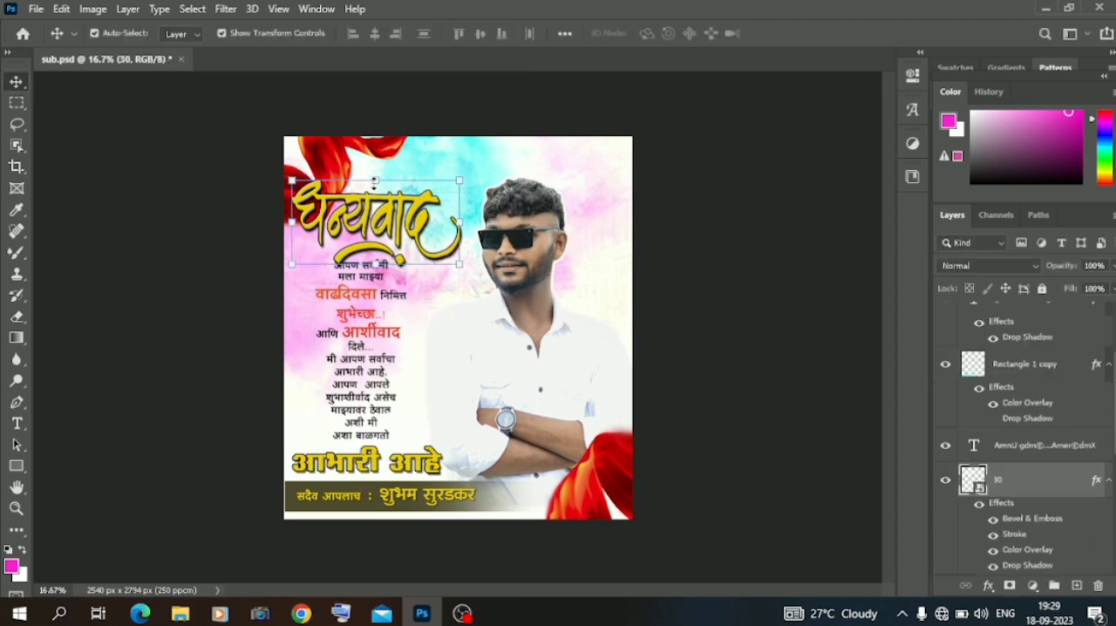
click(375, 182)
drag(368, 213, 368, 203)
click(16, 81)
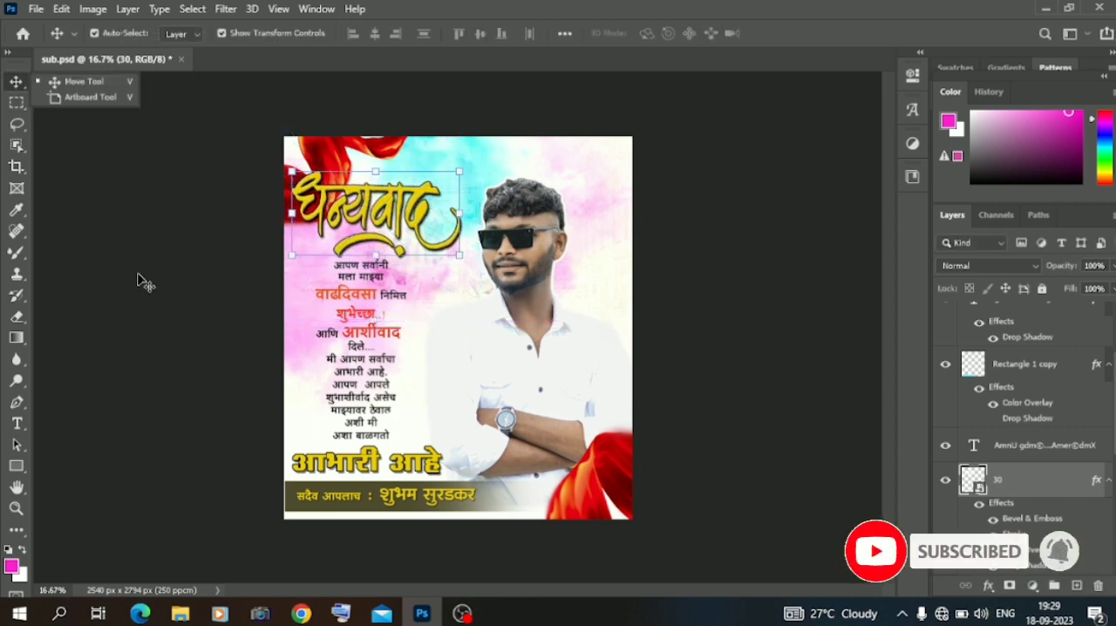
drag(374, 466, 378, 466)
click(207, 366)
Append two dots after the last word, "बाळगतो", of the message paragraph.
click(375, 422)
double_click(375, 423)
click(394, 436)
text(.)
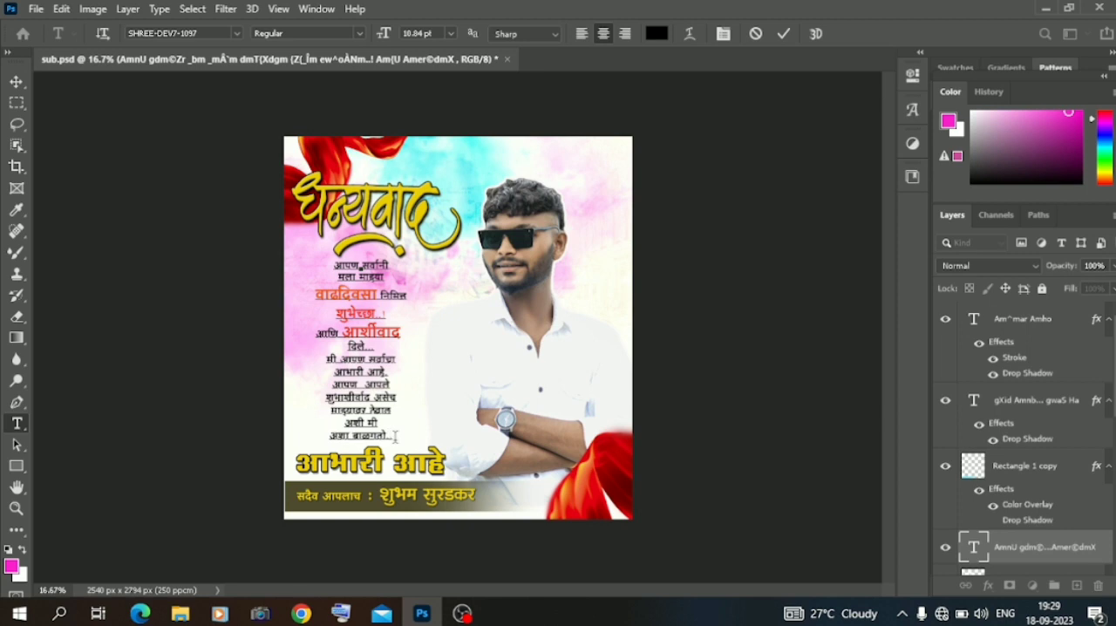
click(108, 176)
key(v)
click(125, 254)
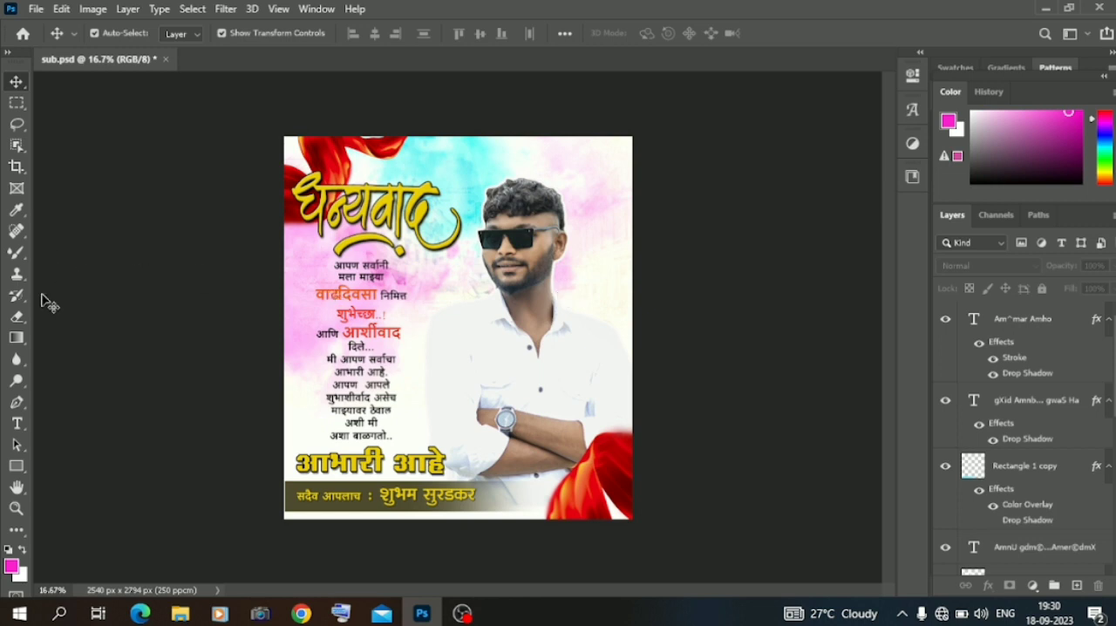
Draw a vertical rectangle about 379 × 2063 px over the poster's right side and fill it with the recently used yellow.
click(18, 466)
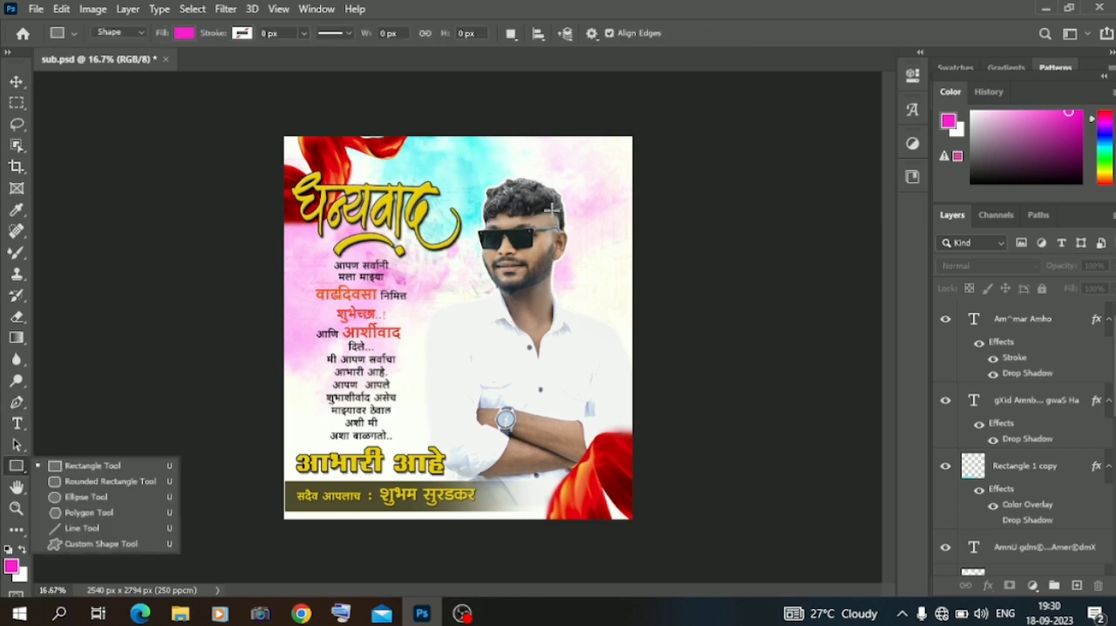
drag(556, 131, 607, 414)
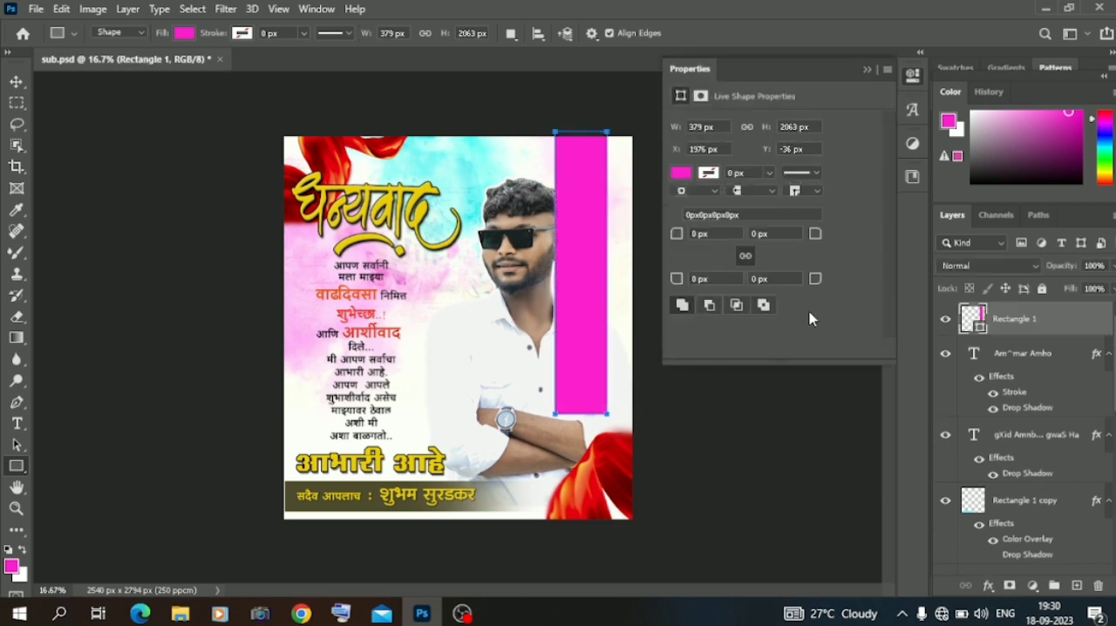
click(680, 173)
click(713, 259)
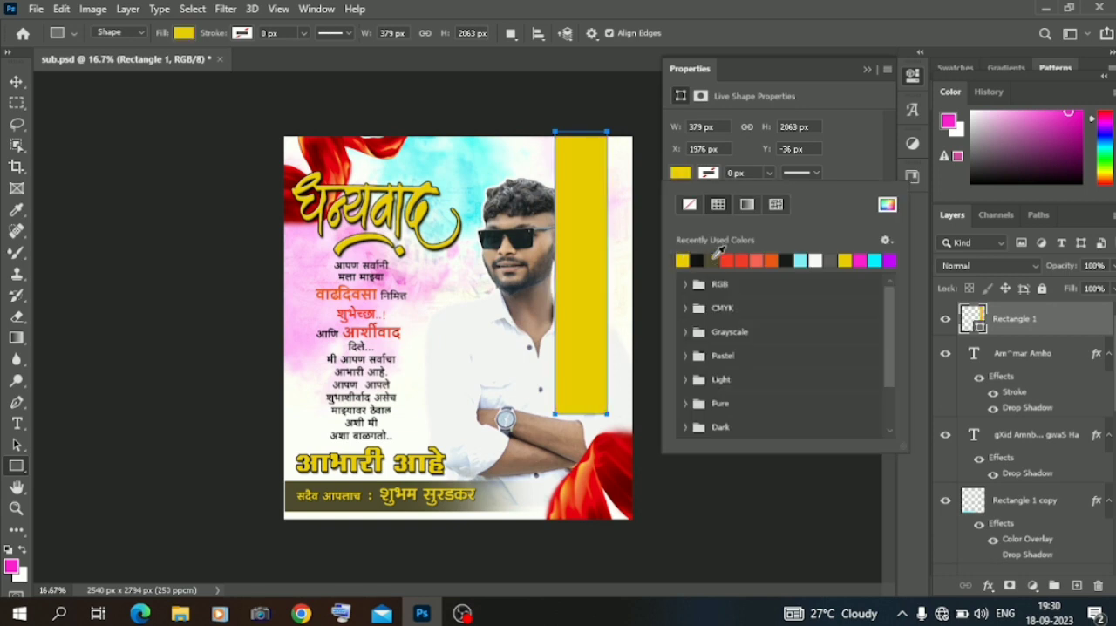
Duplicate the yellow vertical strip and place the copy to its left, leaving a narrow gap between them.
click(867, 69)
click(17, 81)
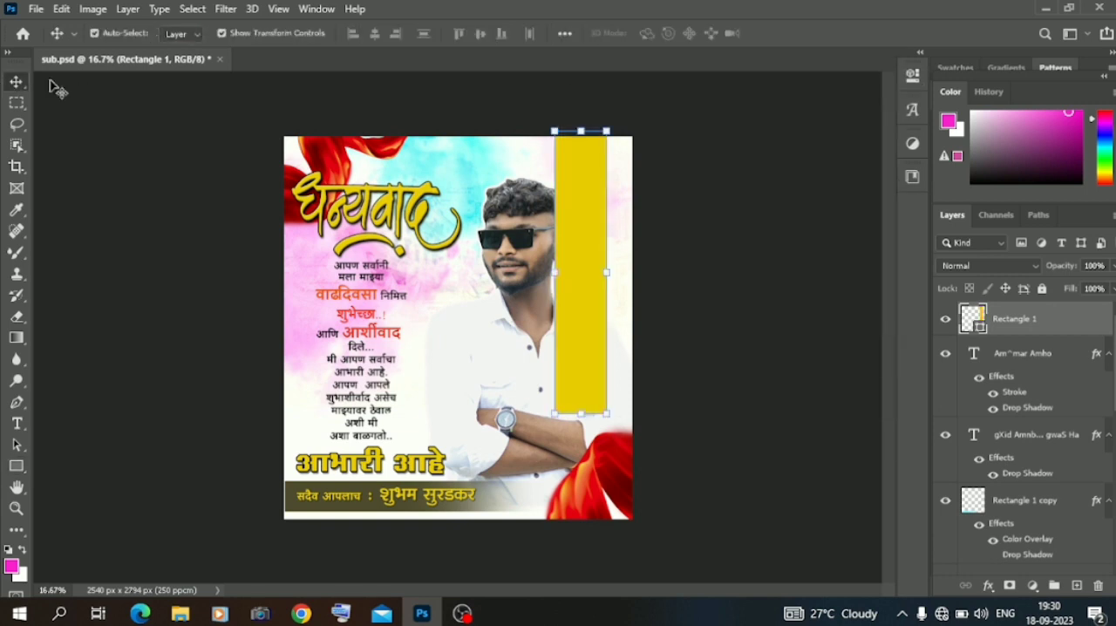
drag(1011, 320, 1076, 585)
drag(589, 293, 525, 287)
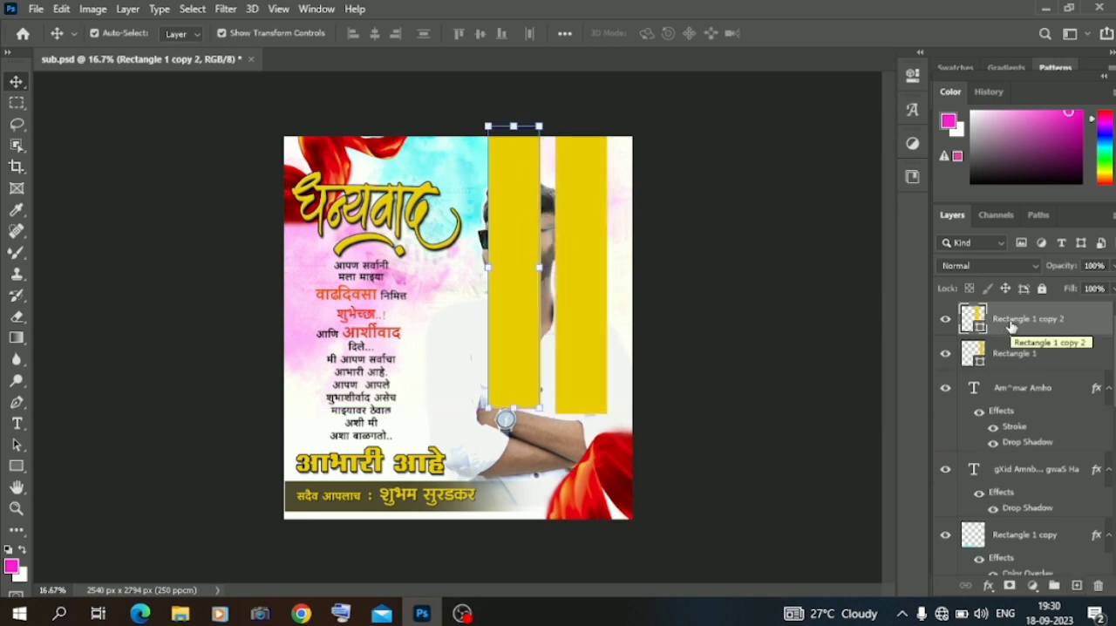
Group the two yellow strips and move the group beneath the portrait layer in the stacking order.
key(ctrl)
ctrl+click(1014, 356)
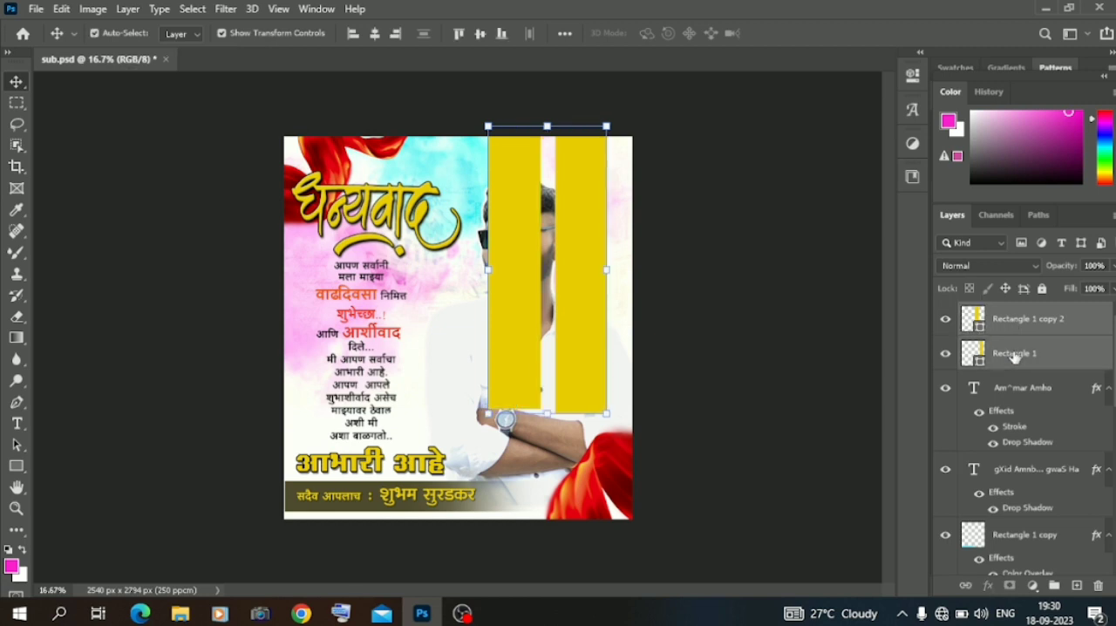
key(ctrl+g)
drag(1011, 319, 1021, 422)
Set the Move tool to auto-select groups and shift the strip group slightly to the right.
click(584, 241)
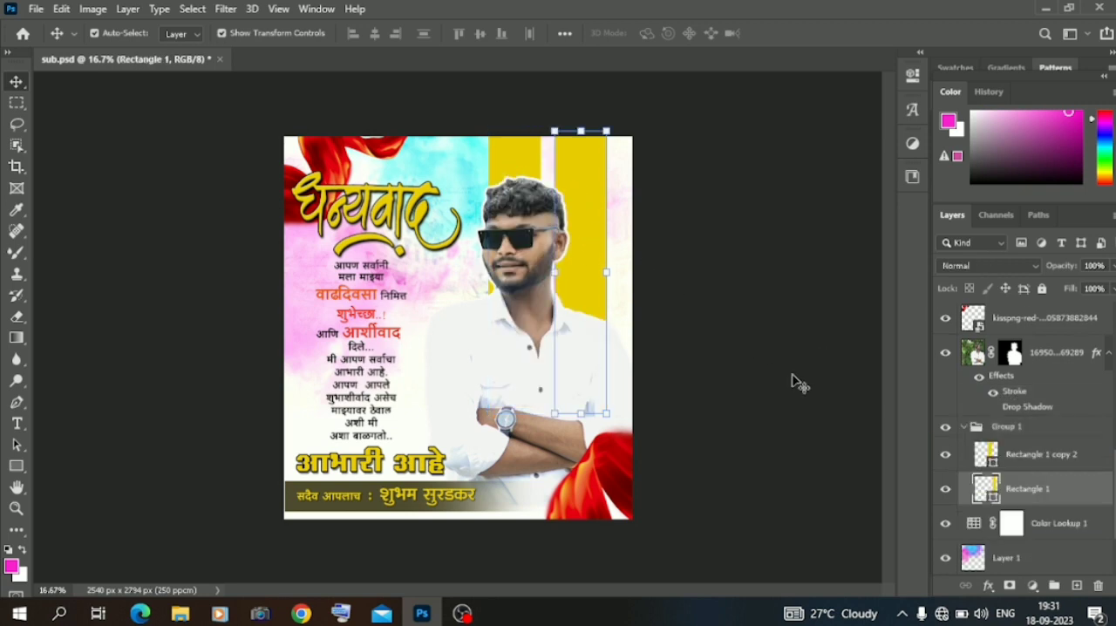
click(196, 33)
click(179, 44)
mouse_move(568, 178)
mouse_down()
mouse_move(612, 148)
mouse_move(582, 174)
mouse_up()
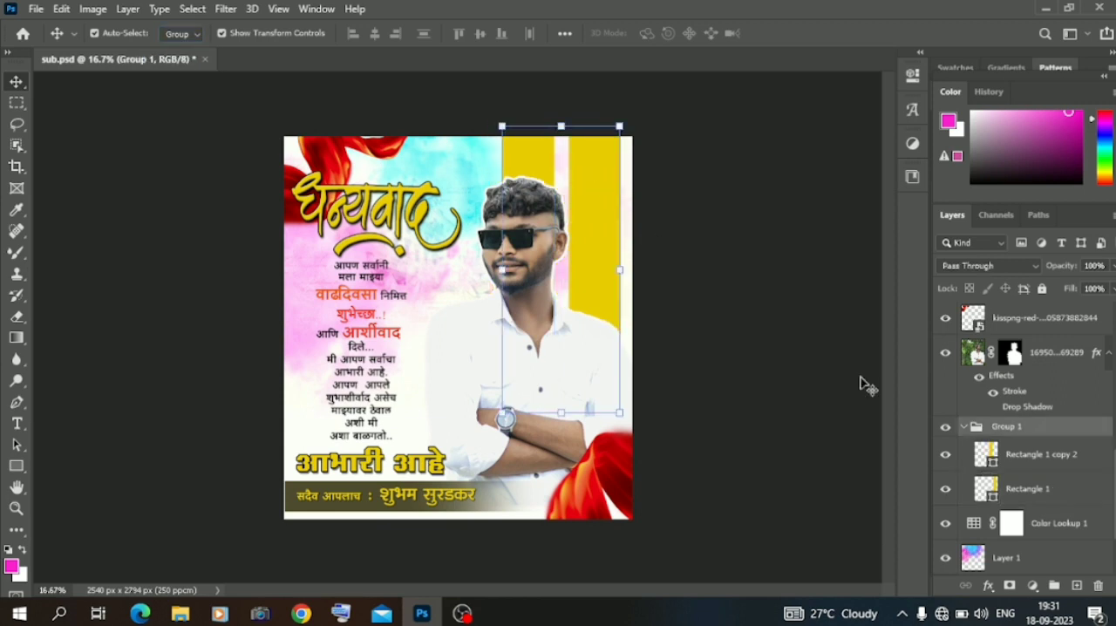
Apply a bright red Color Overlay at 100% opacity to the left strip, Rectangle 1 copy 2.
right_click(1011, 458)
click(878, 25)
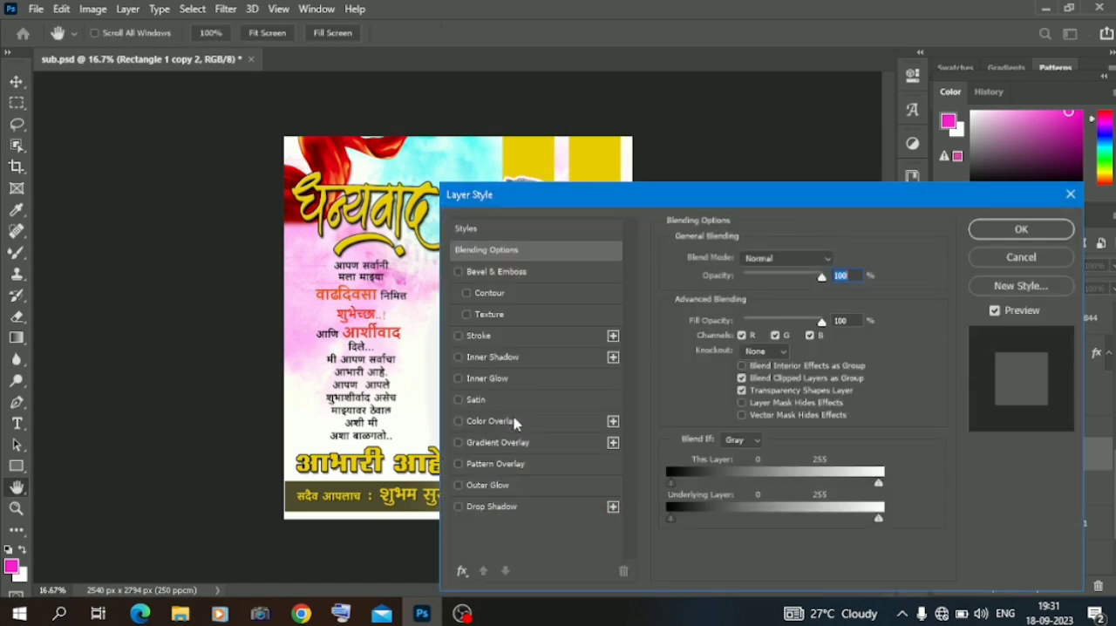
click(491, 421)
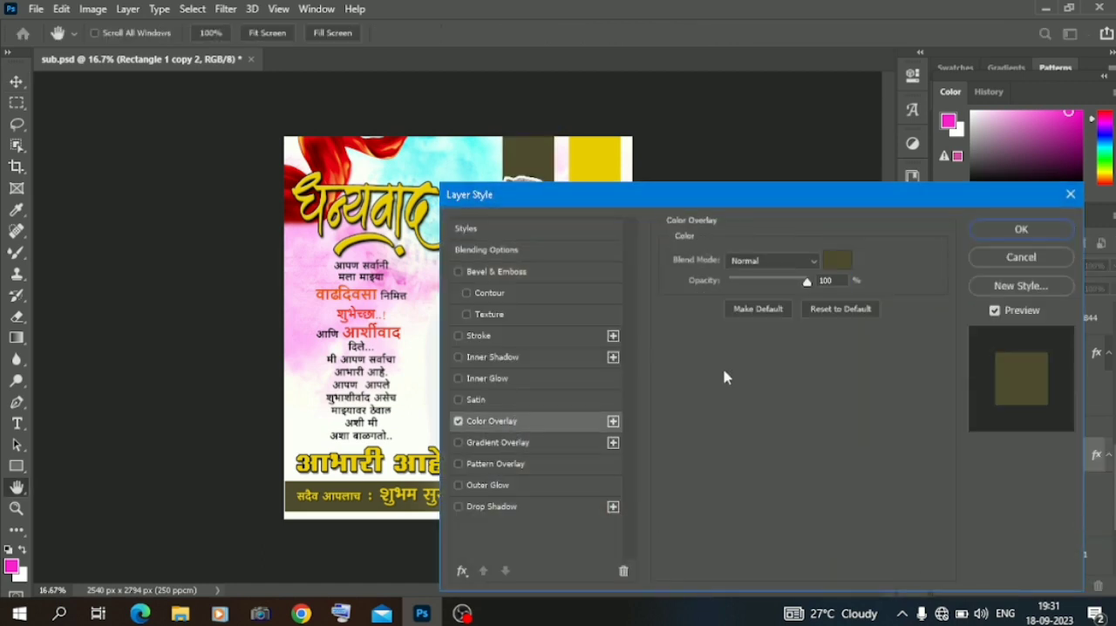
click(837, 261)
click(767, 347)
click(747, 162)
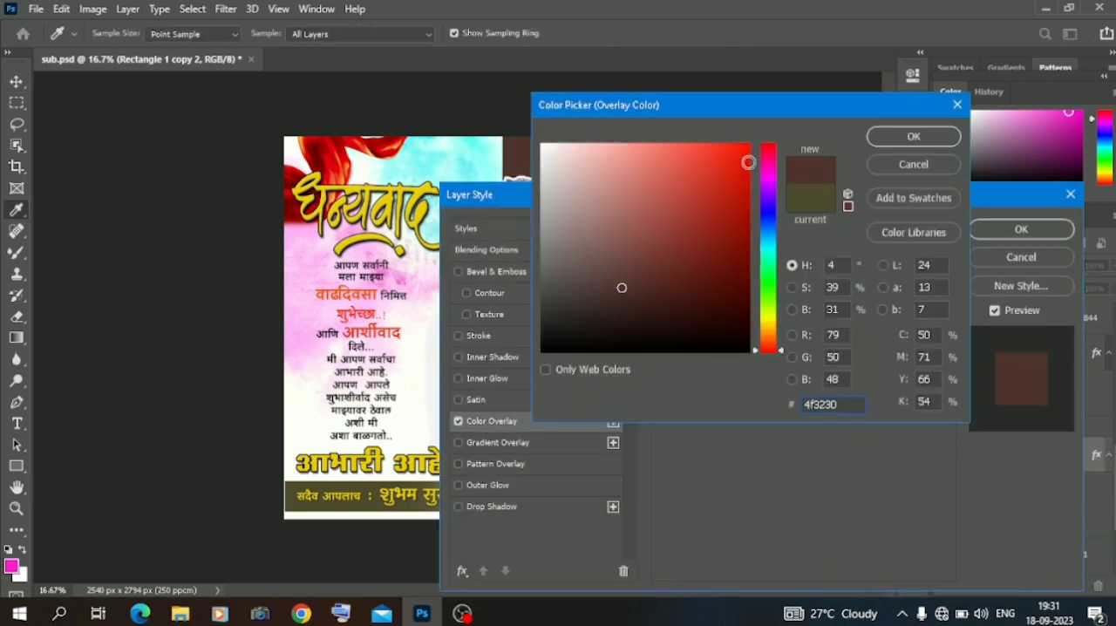
click(929, 143)
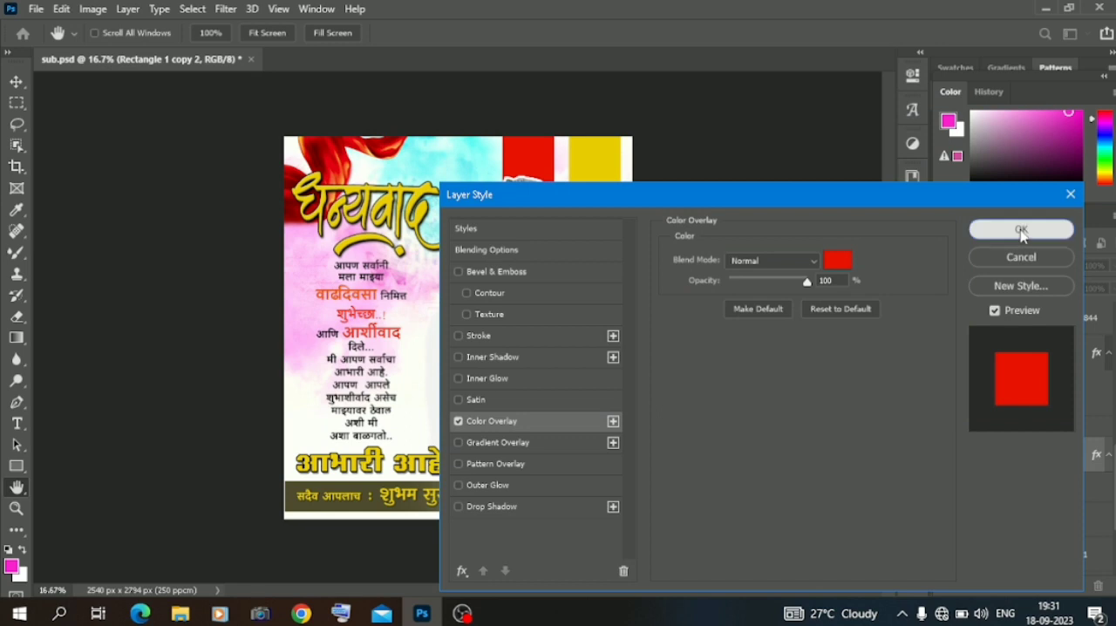
click(1020, 229)
Set the strip group's blend mode to Linear Burn and its opacity to 51%.
click(1007, 427)
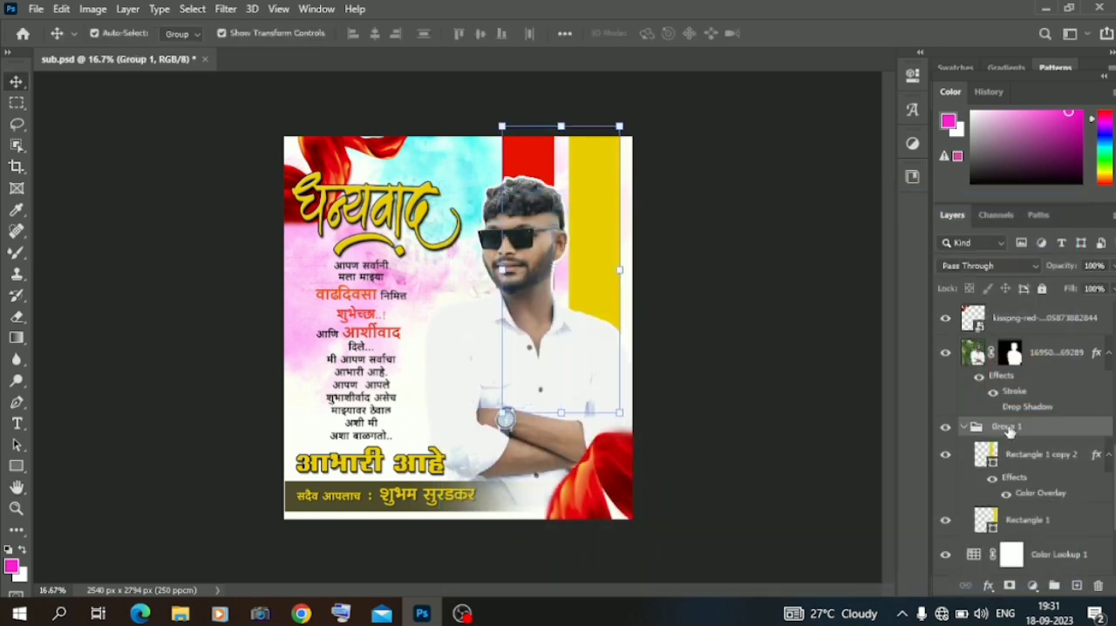
click(991, 264)
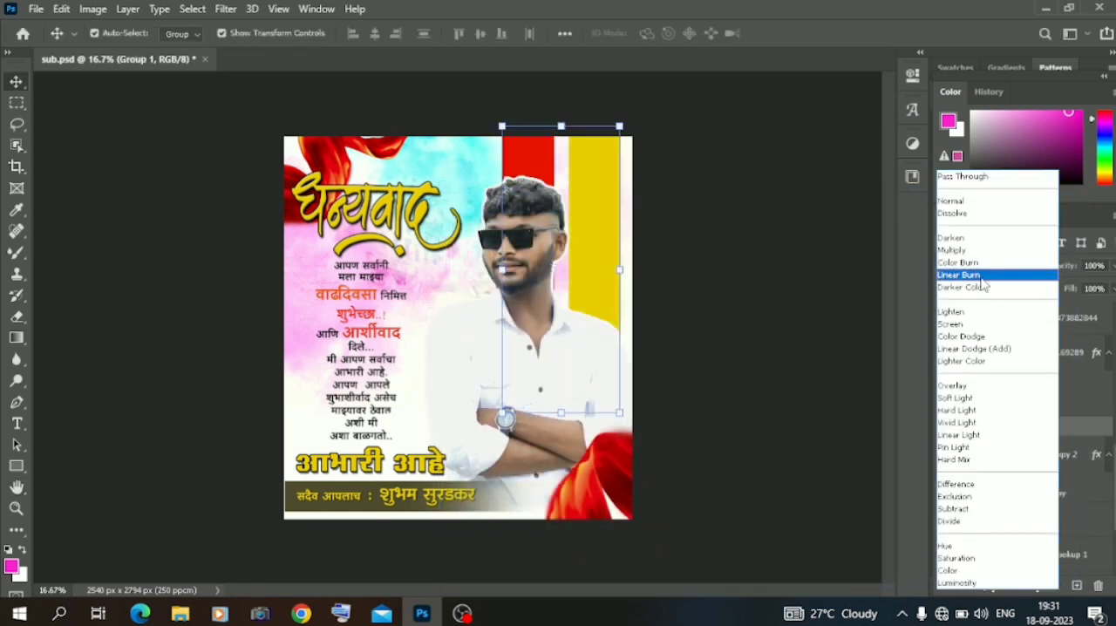
click(981, 275)
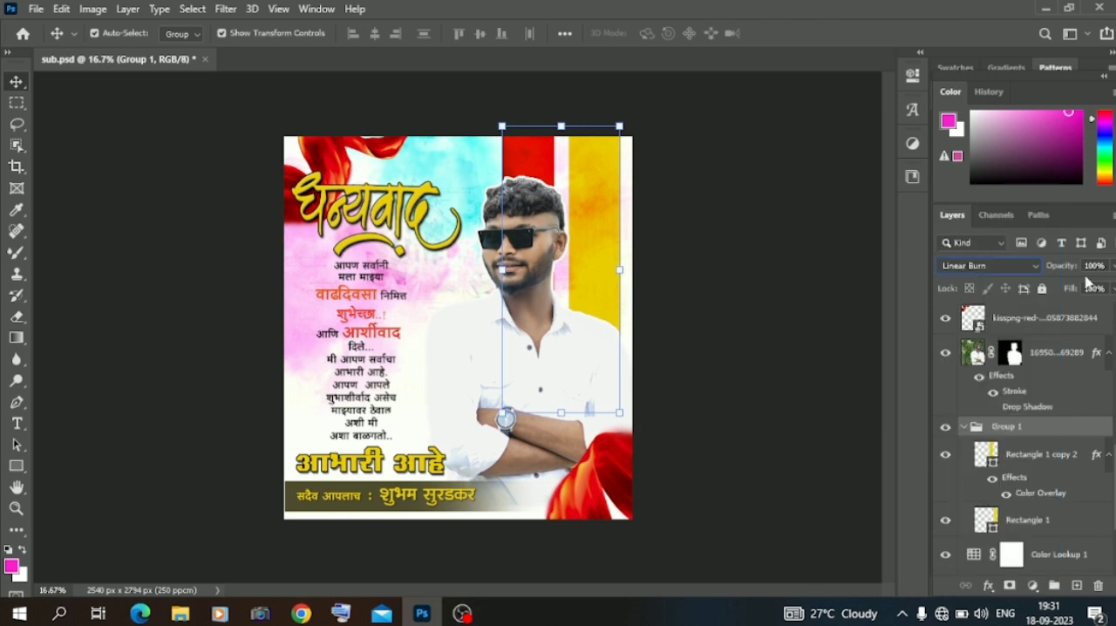
drag(1076, 268, 1038, 272)
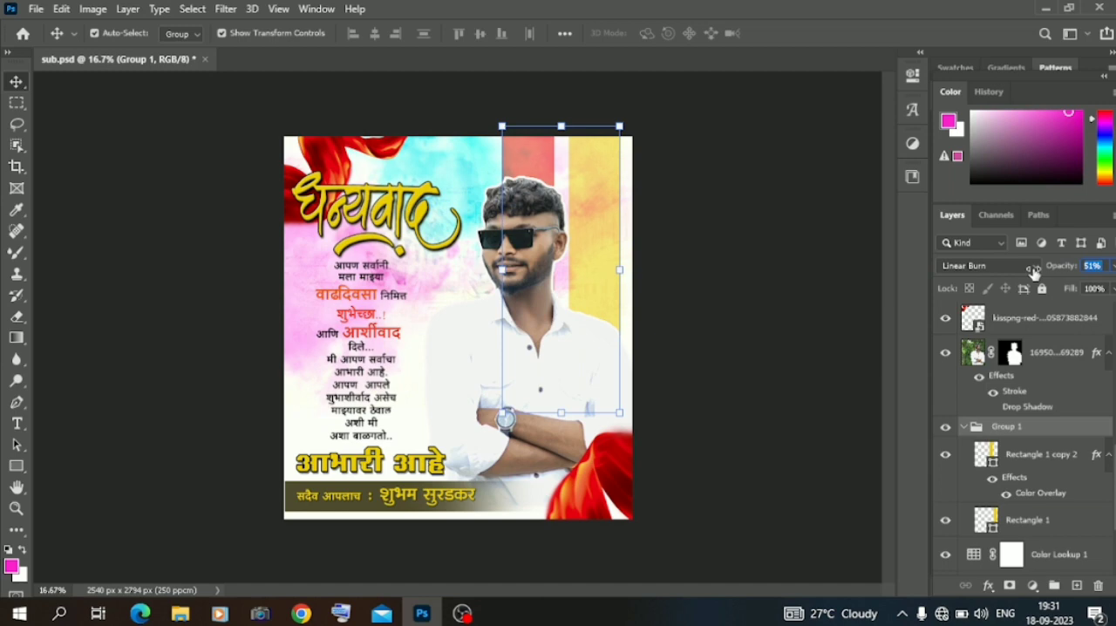
click(164, 159)
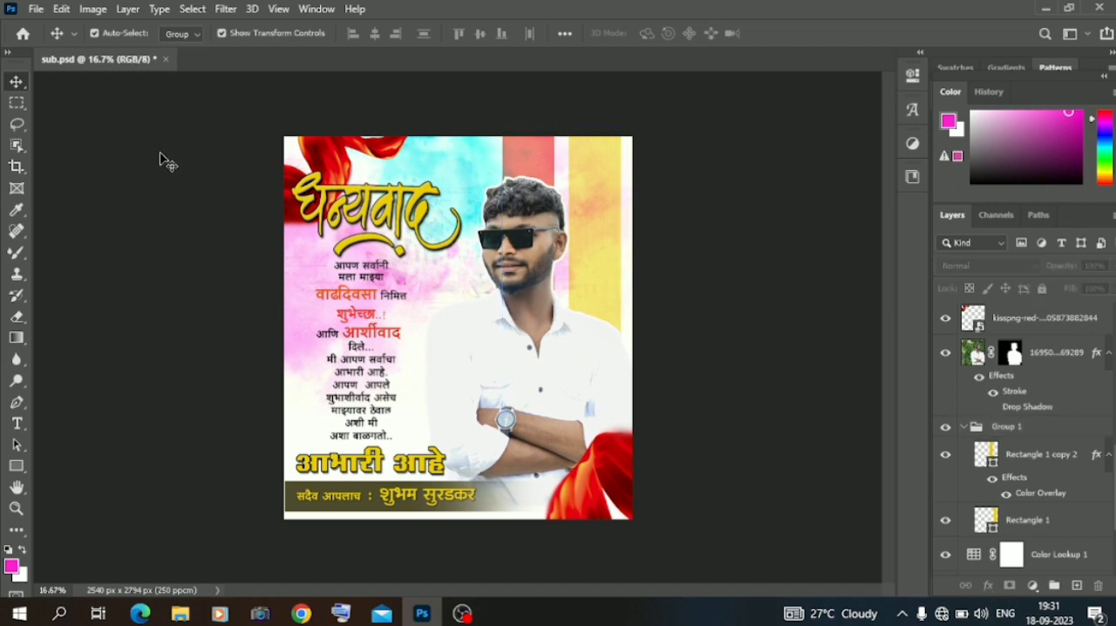
Examine the blended strips and the overall poster at closer and wider magnifications.
key(ctrl+plus)
key(ctrl+plus)
key(ctrl+minus)
key(ctrl+minus)
key(ctrl+plus)
key(ctrl+plus)
key(ctrl+plus)
key(ctrl+minus)
key(ctrl+minus)
Add a new layer at the top of the strip group and stamp black shading behind the portrait with the 2874 px textured brush.
click(1007, 427)
click(1076, 584)
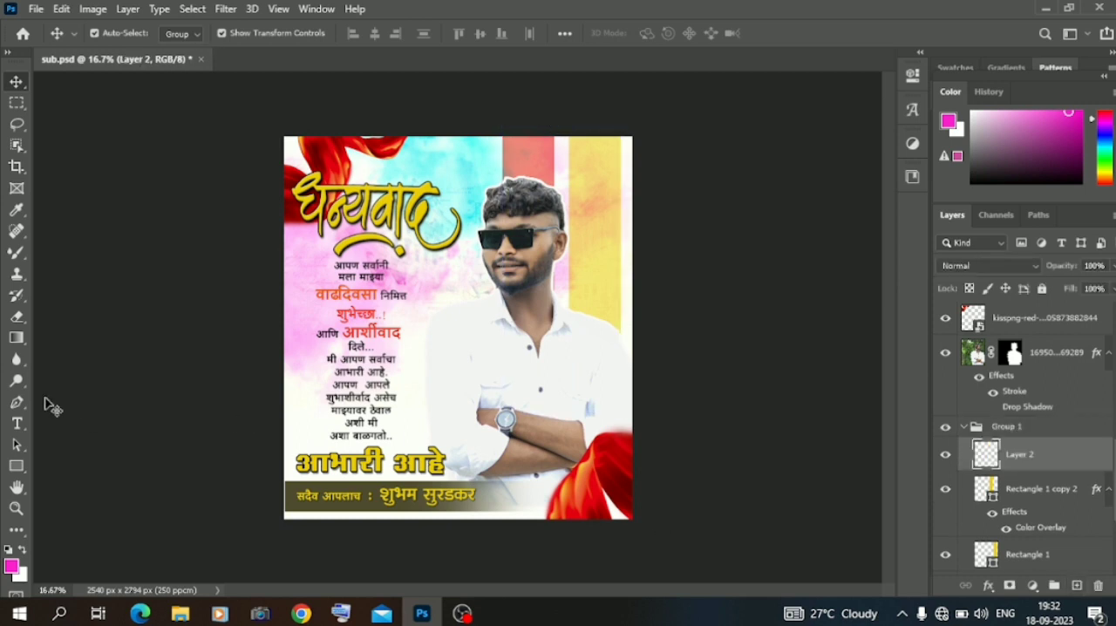
right_click(20, 252)
click(96, 254)
click(9, 549)
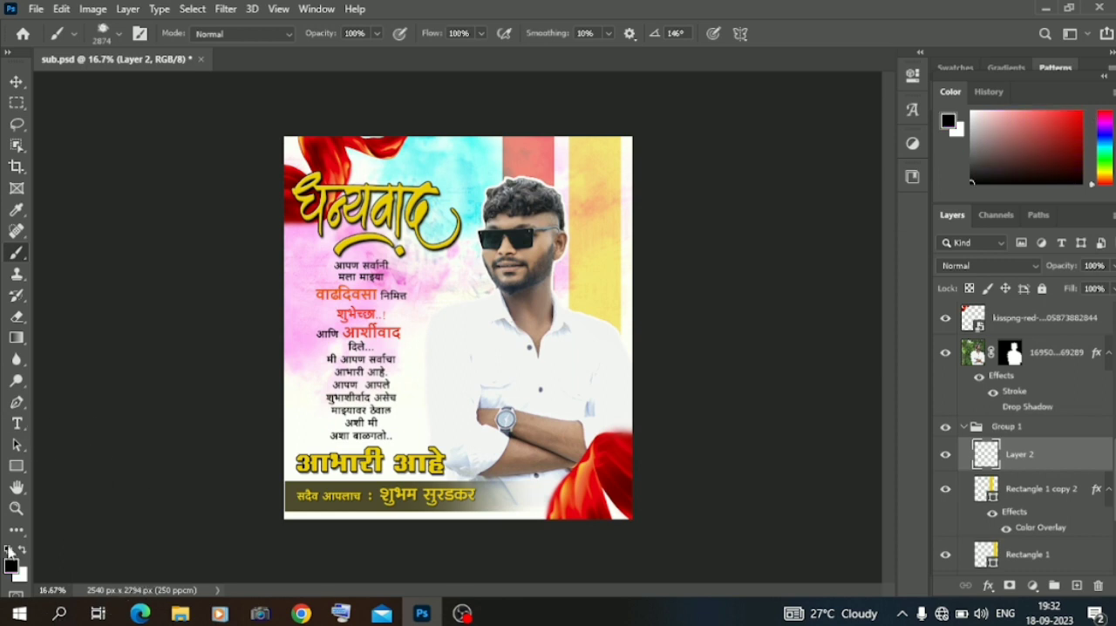
click(525, 408)
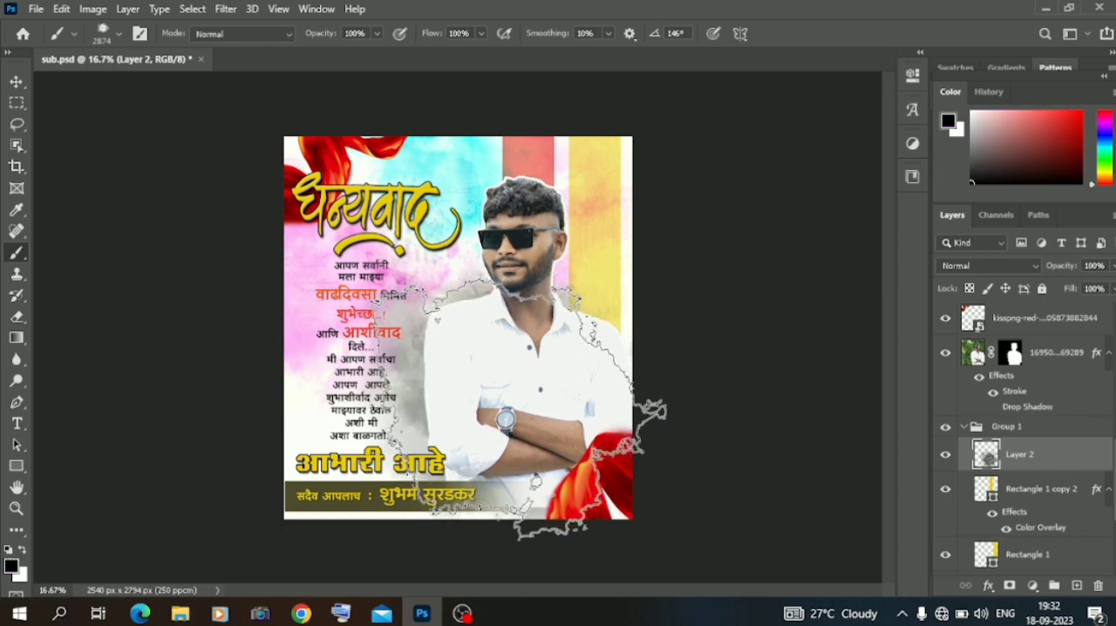
Apply a Motion Blur to the black shading layer with an angle of 0° and a distance of 208 pixels.
click(16, 81)
click(228, 10)
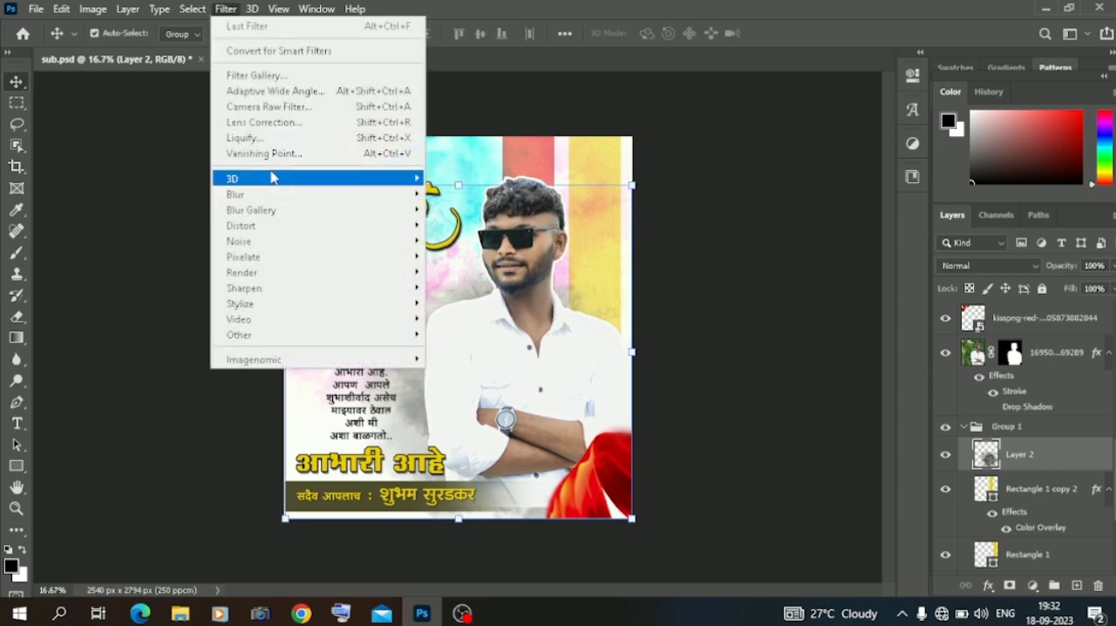
mouse_move(301, 194)
click(462, 290)
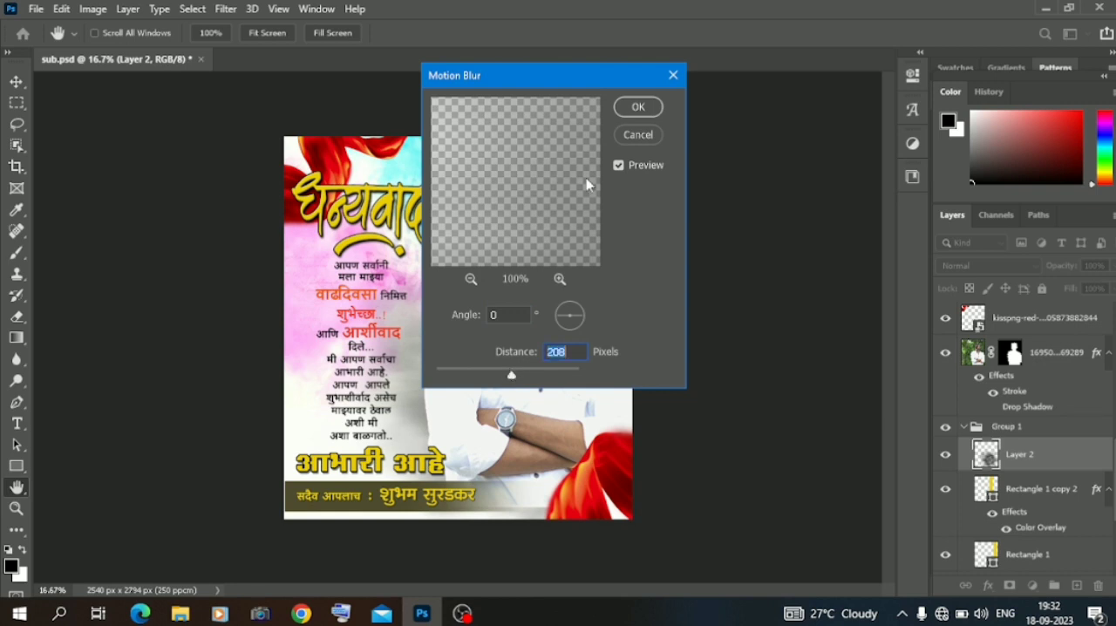
click(639, 106)
Move the blurred black shading to the right and down behind the portrait, and deselect the layer.
key(shift+Right)
key(shift+Right)
key(shift+Right)
key(shift+Right)
key(shift+Right)
key(shift+Right)
key(shift+Right)
key(shift+Right)
key(shift+Right)
key(shift+Right)
key(shift+Right)
key(shift+Right)
key(shift+Right)
key(shift+Right)
key(shift+Right)
key(shift+Right)
key(shift+Right)
key(shift+Right)
key(shift+Right)
key(shift+Right)
key(shift+Right)
key(shift+Right)
key(shift+Right)
key(shift+Right)
key(shift+Right)
key(shift+Right)
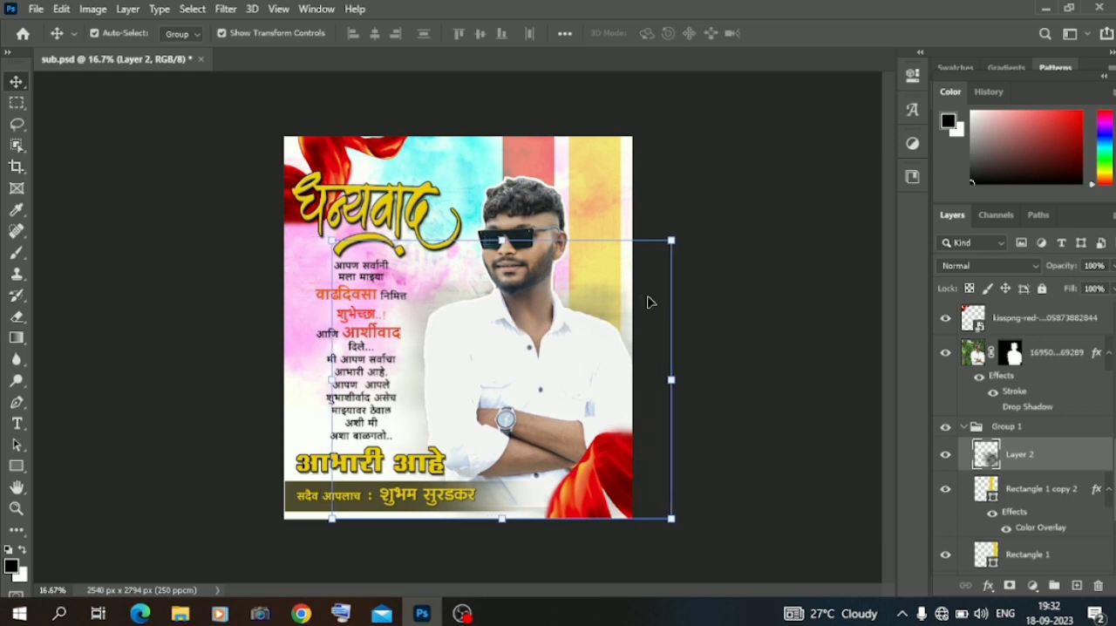
click(135, 213)
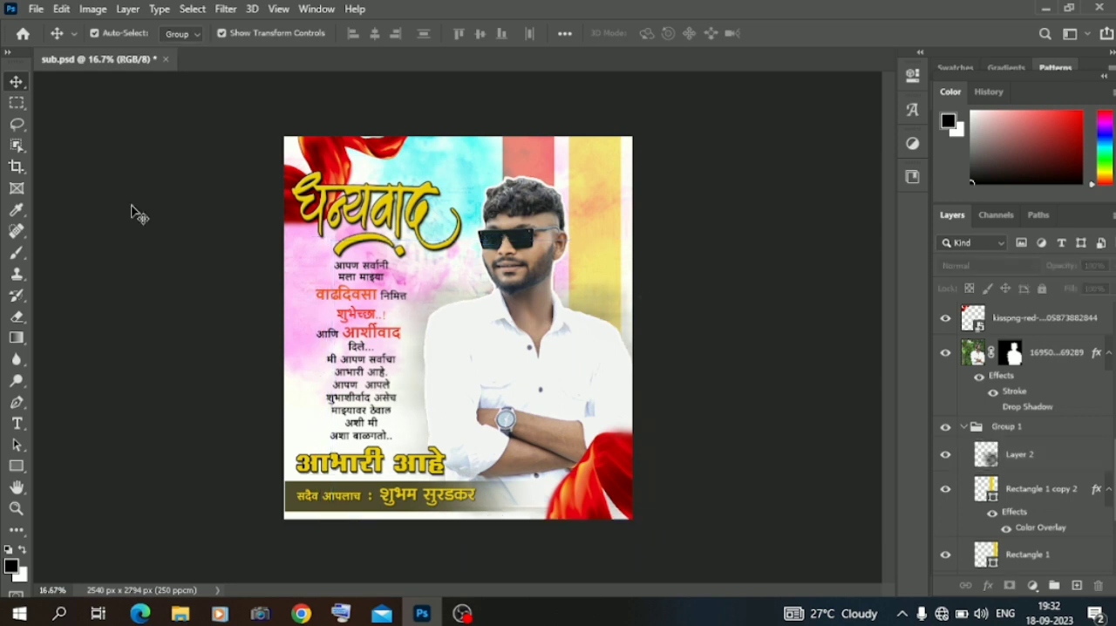
Save a JPEG copy named sub in the computer's Downloads folder, with quality 12 (Maximum) and the Baseline ("Standard") format.
click(36, 9)
click(83, 210)
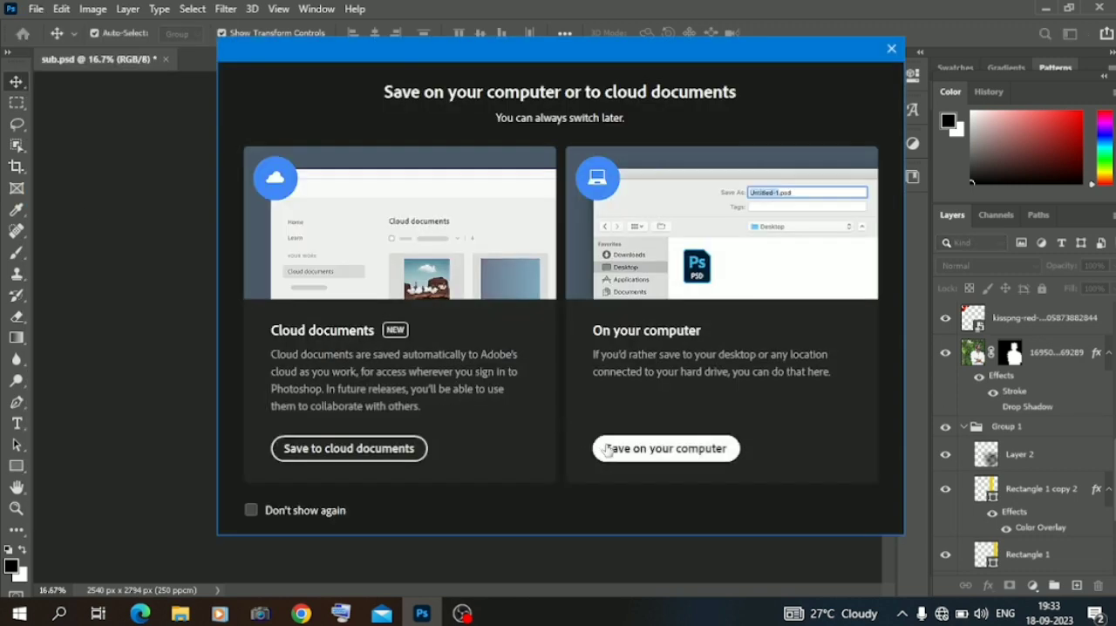
click(601, 448)
click(349, 406)
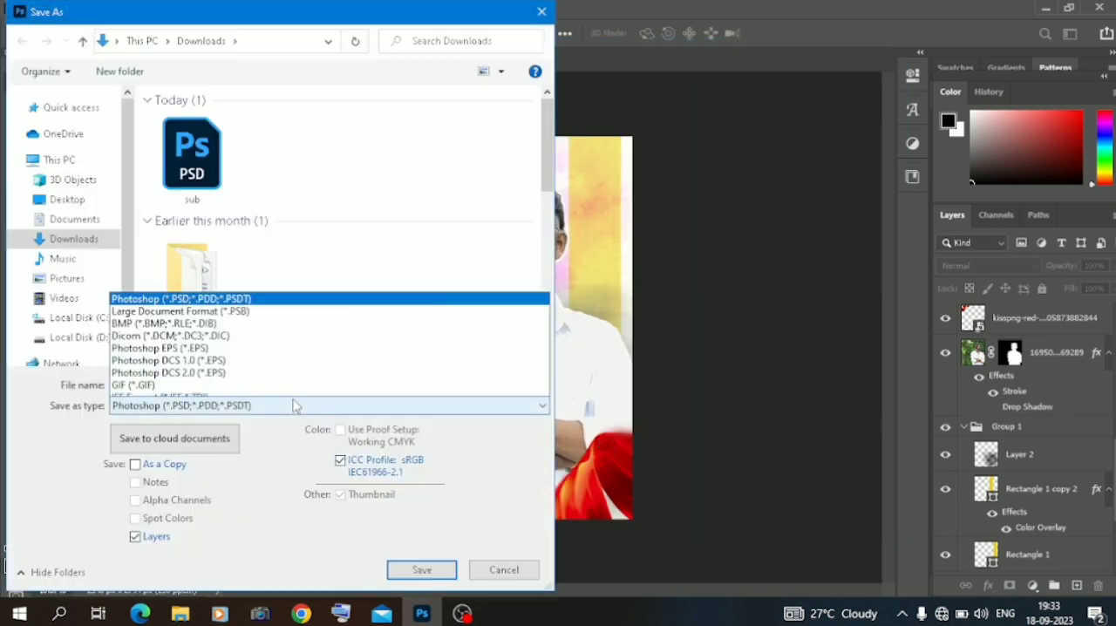
click(254, 241)
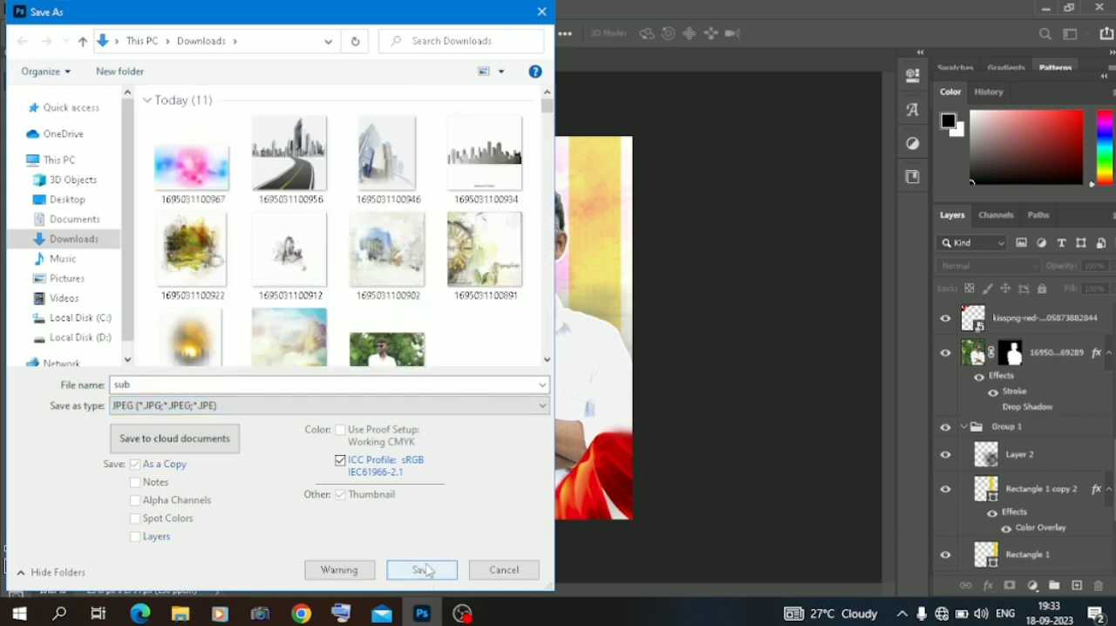
click(422, 569)
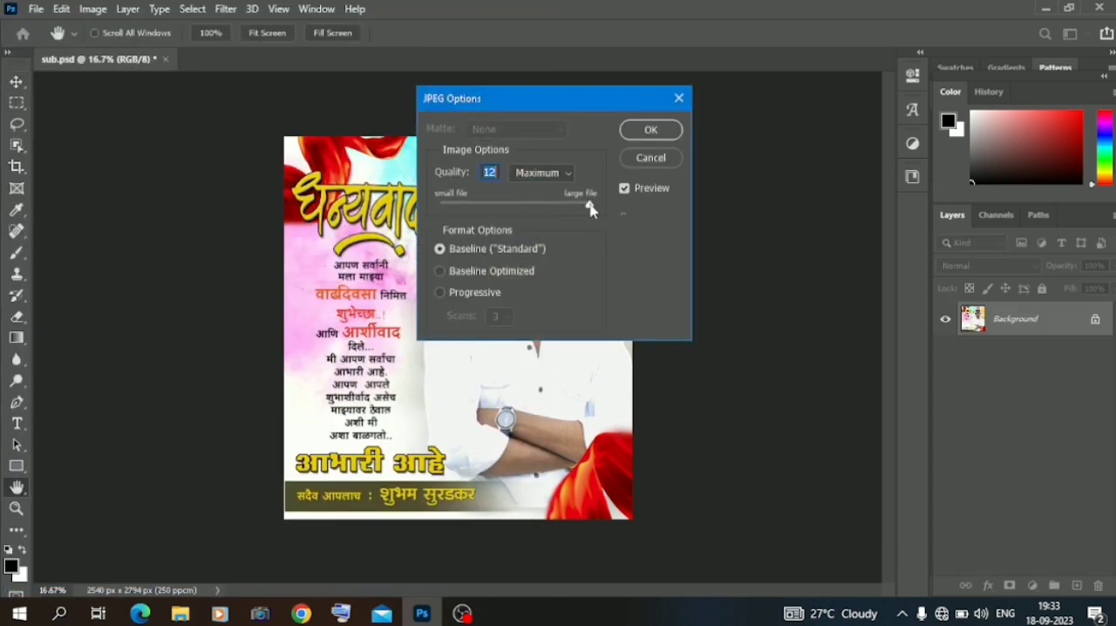
click(648, 131)
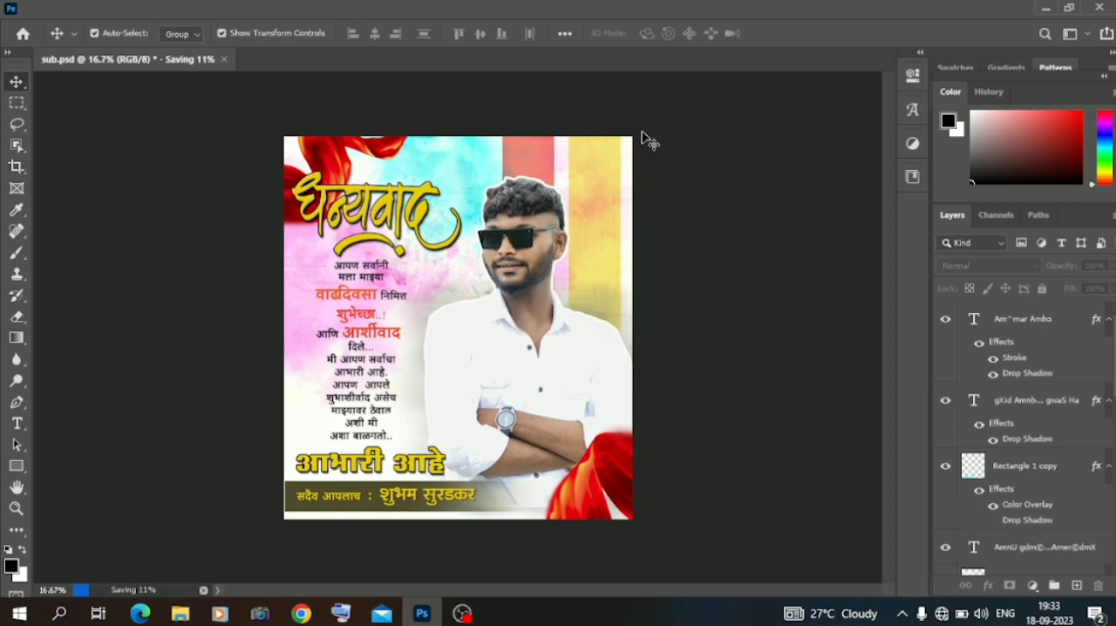